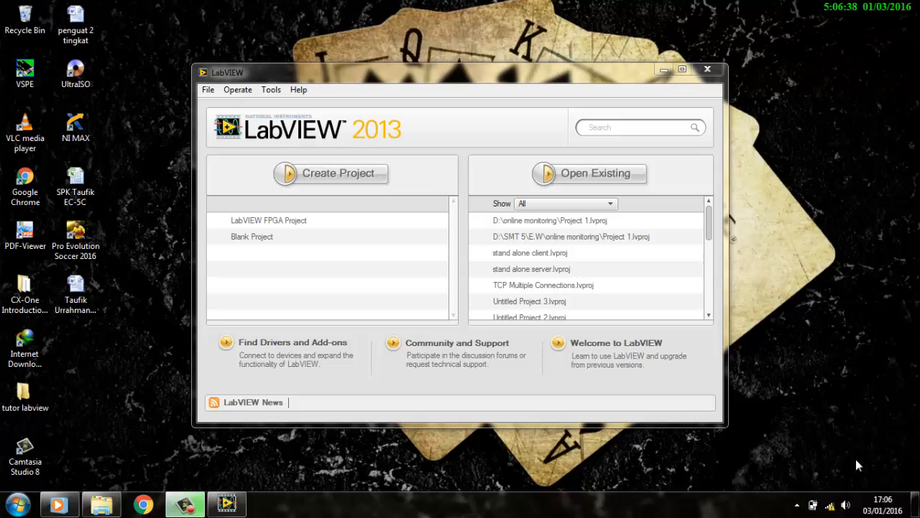
Step: Check which wireless network the computer is connected to and view that network's details
{"action": "left_click", "coordinate": [831, 505]}
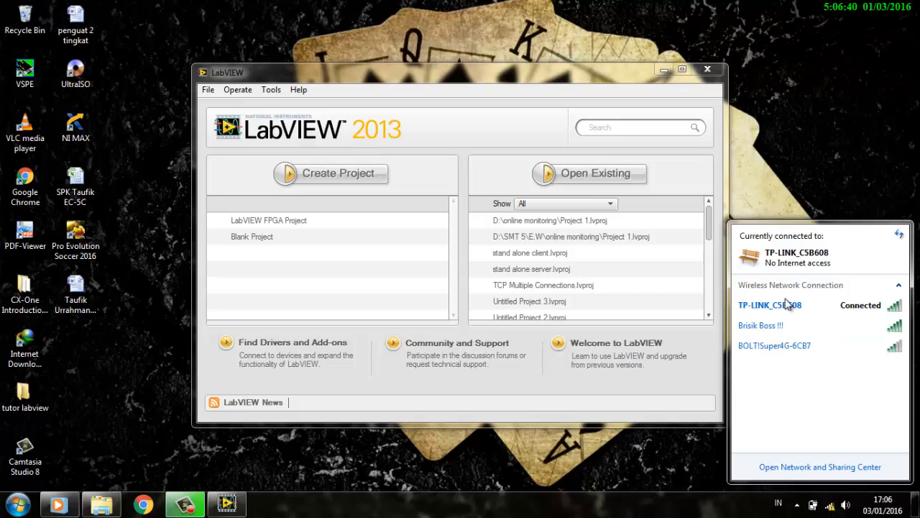
{"action": "mouse_move", "coordinate": [786, 307]}
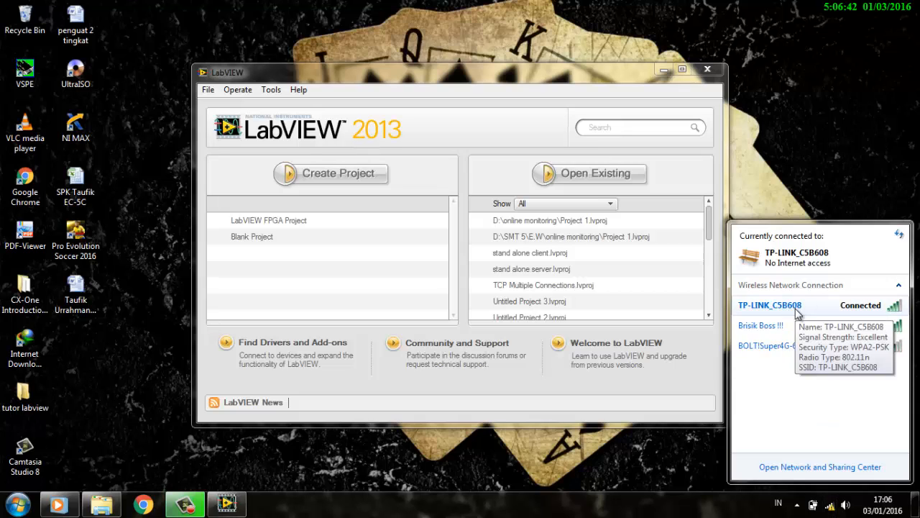
{"action": "left_click", "coordinate": [831, 505]}
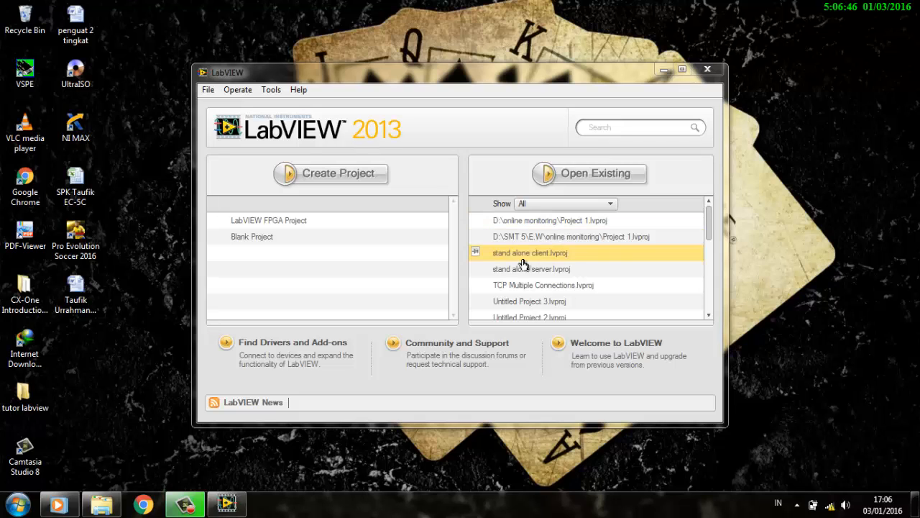
Step: Ping the controller at 192.168.1.23 from a CMD window, then minimize the window
{"action": "left_click", "coordinate": [17, 505]}
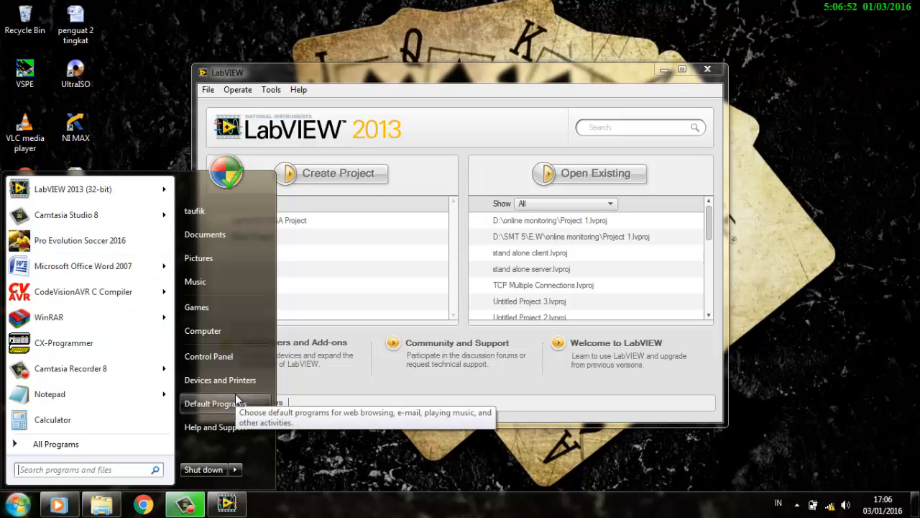
{"action": "type", "text": "CMD"}
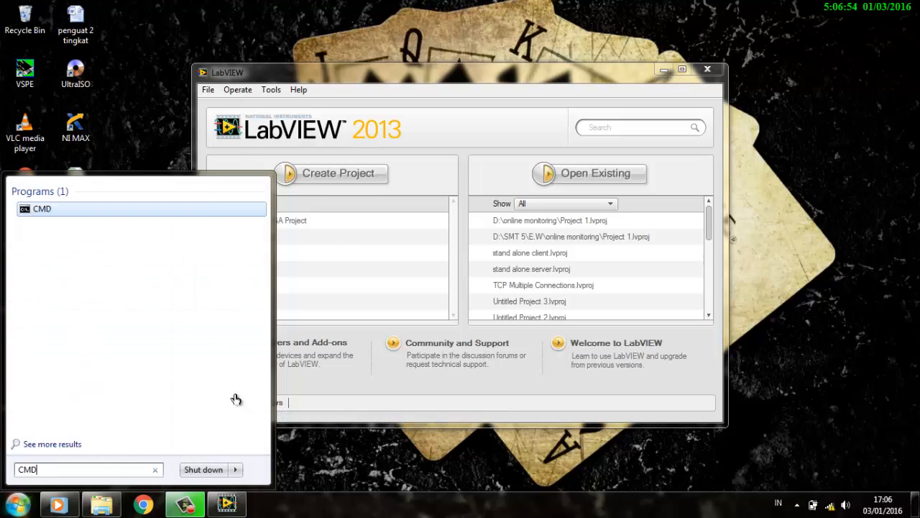
{"action": "key", "text": "Return"}
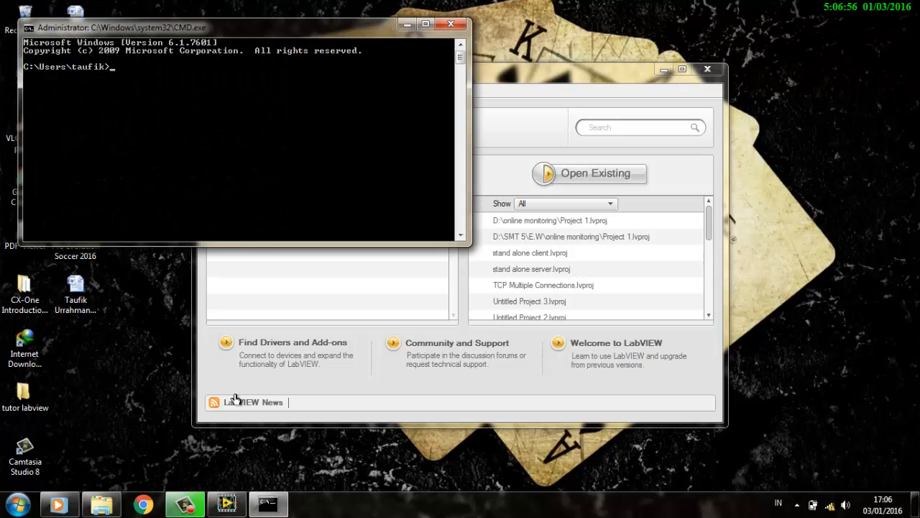
{"action": "type", "text": "ping 192.168.1.23"}
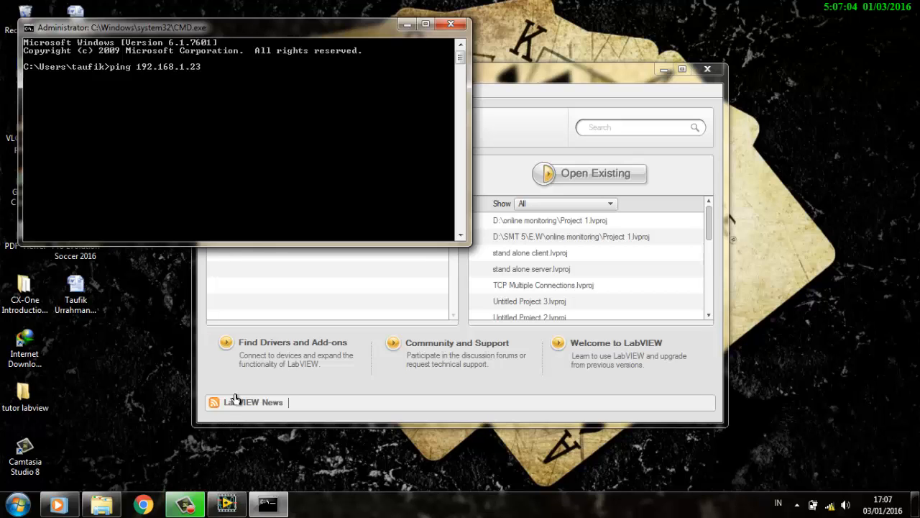
{"action": "key", "text": "Return"}
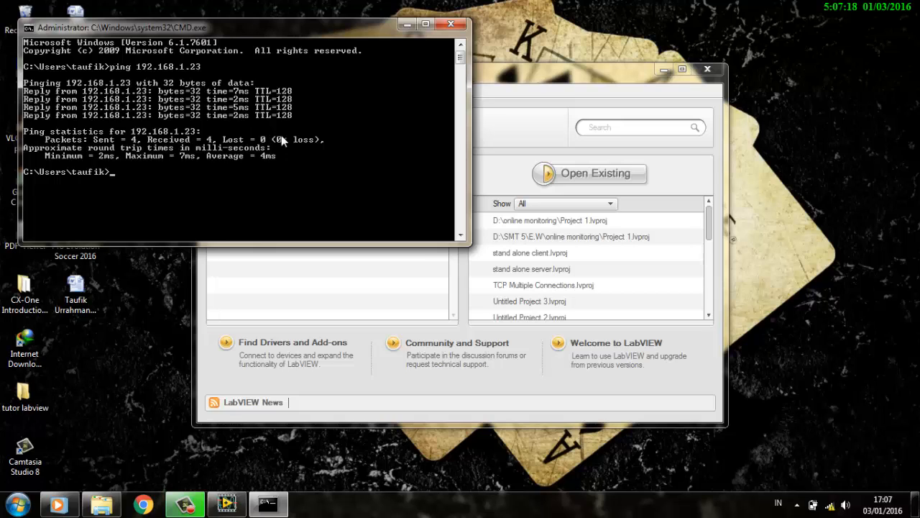
{"action": "left_click", "coordinate": [407, 27]}
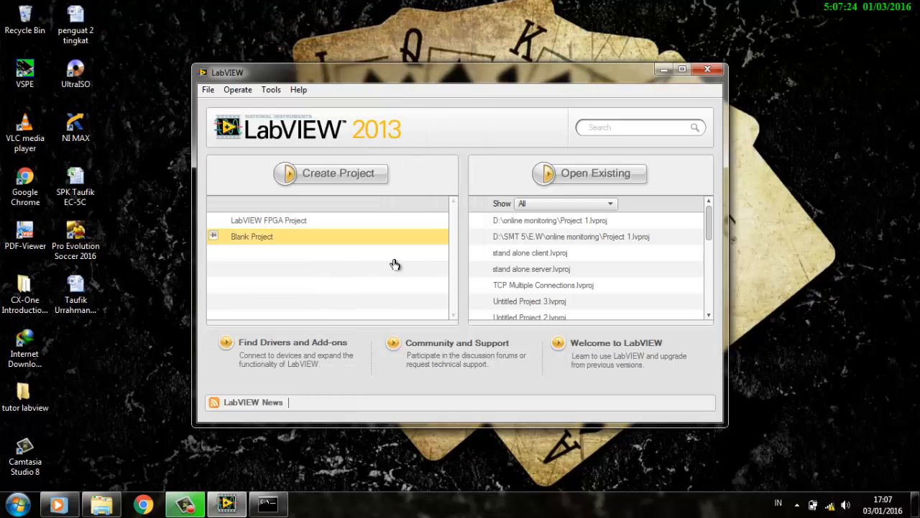
Step: Start a new project from the LabVIEW FPGA Project template
{"action": "left_click", "coordinate": [361, 178]}
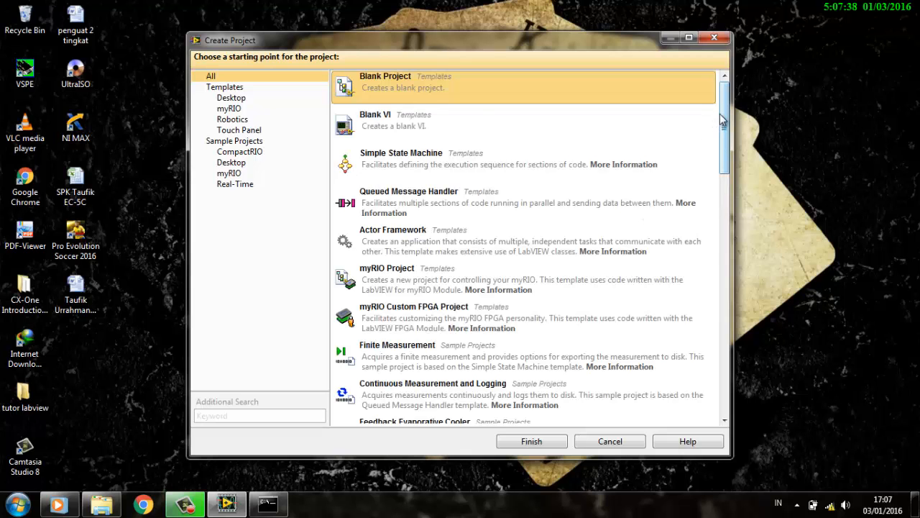
{"action": "left_click_drag", "start_coordinate": [723, 140], "coordinate": [730, 243]}
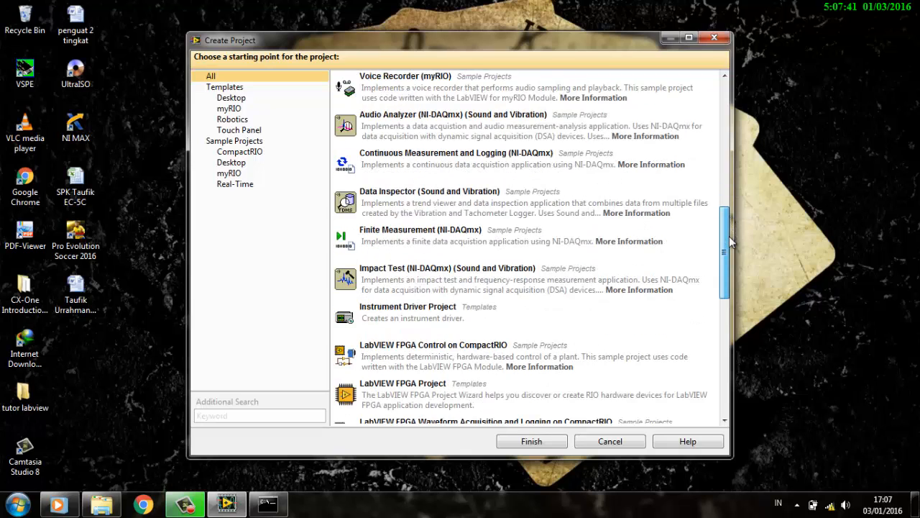
{"action": "left_click", "coordinate": [577, 406]}
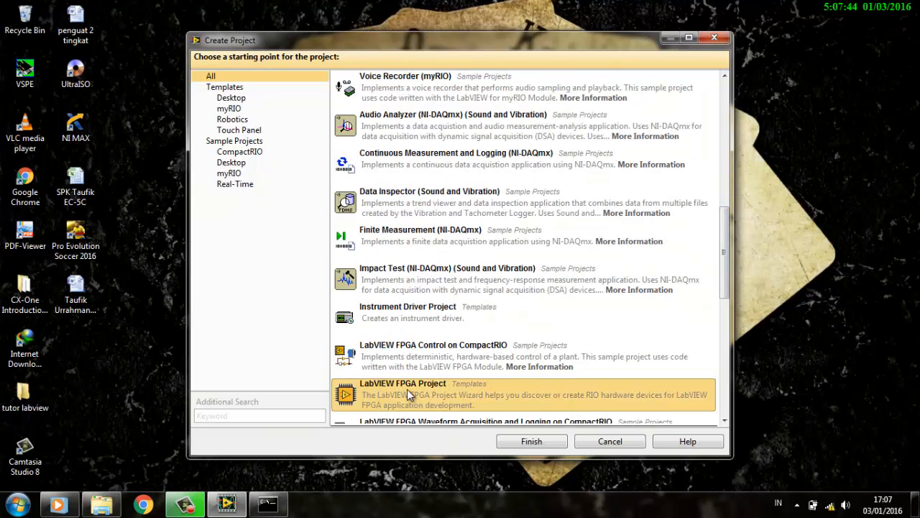
{"action": "left_click", "coordinate": [534, 447]}
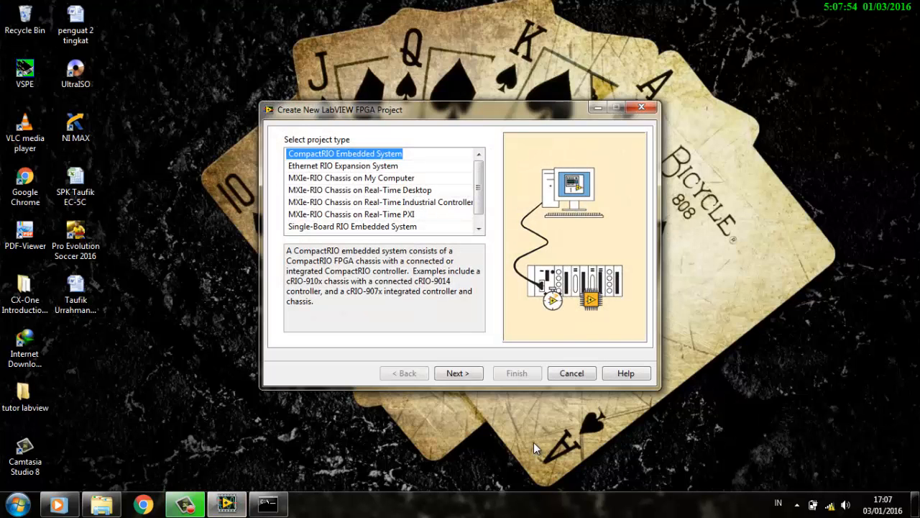
Step: Set the project type to Single-Board RIO Embedded System and choose to create a new system
{"action": "left_click", "coordinate": [376, 229]}
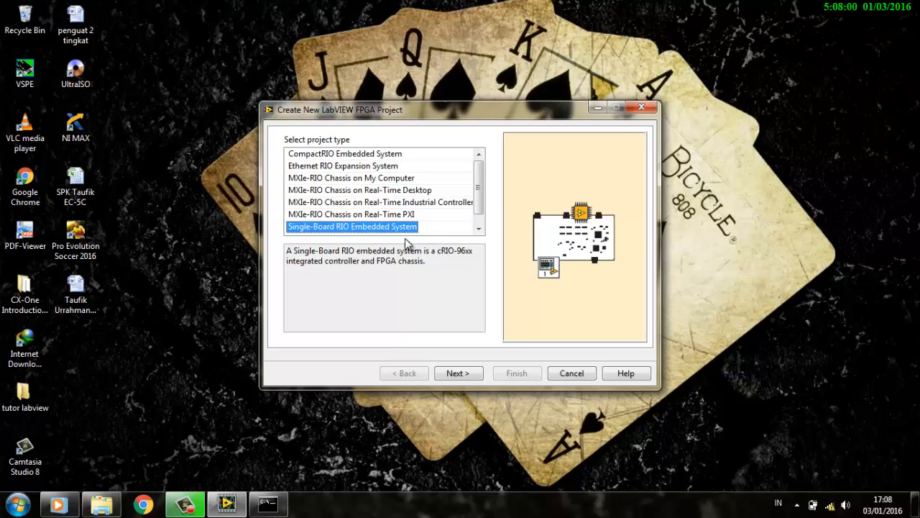
{"action": "left_click", "coordinate": [436, 373]}
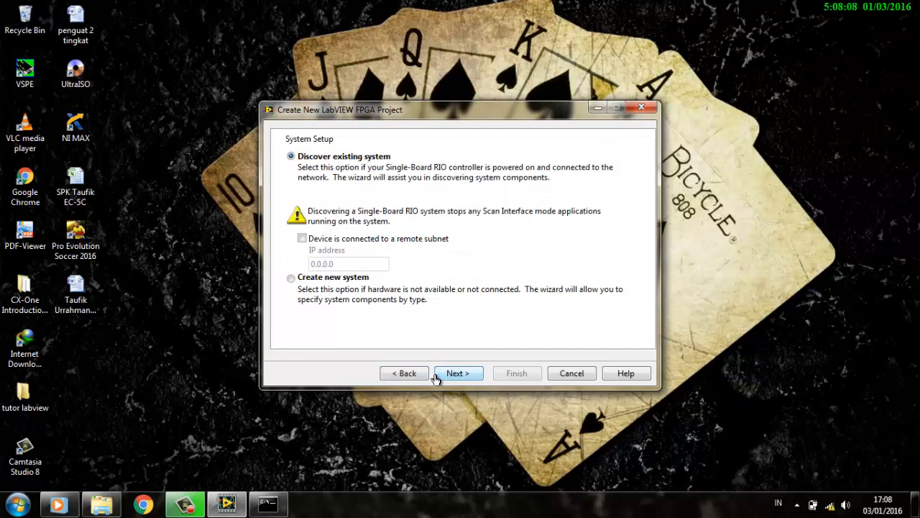
{"action": "left_click", "coordinate": [368, 283]}
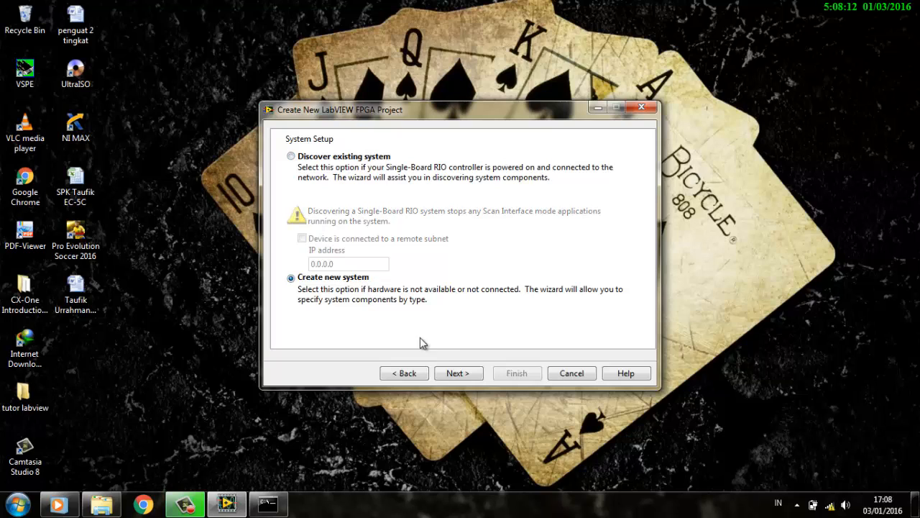
{"action": "left_click", "coordinate": [467, 374]}
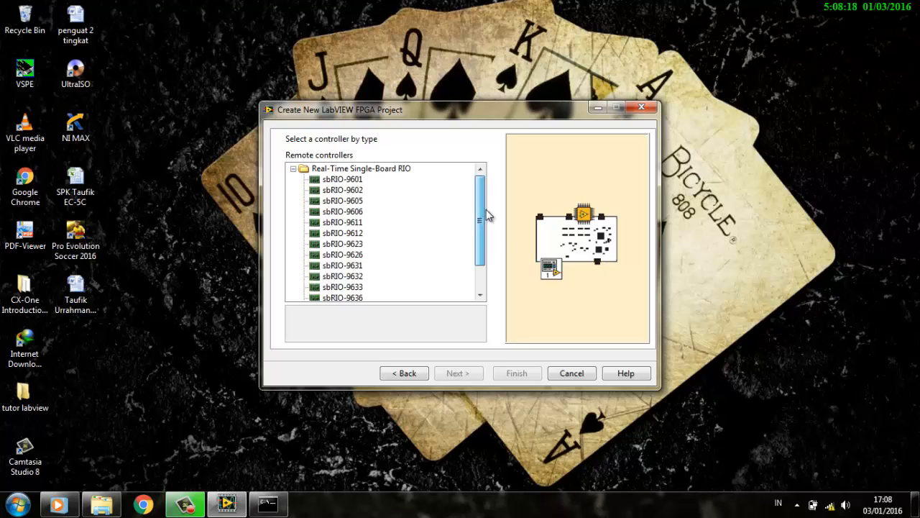
Step: Choose the sbRIO-9631 as the remote controller and continue to the C Series module configuration
{"action": "left_click_drag", "start_coordinate": [486, 209], "coordinate": [487, 230]}
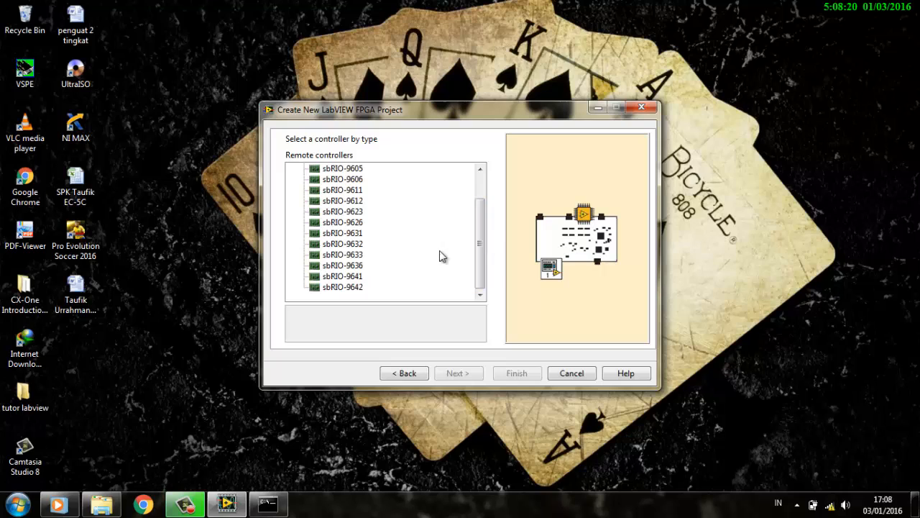
{"action": "left_click", "coordinate": [362, 235]}
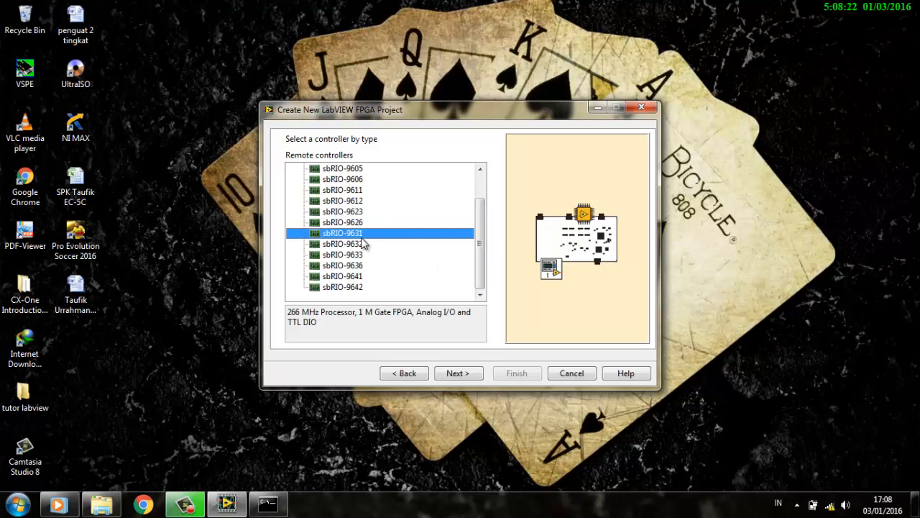
{"action": "left_click", "coordinate": [471, 374]}
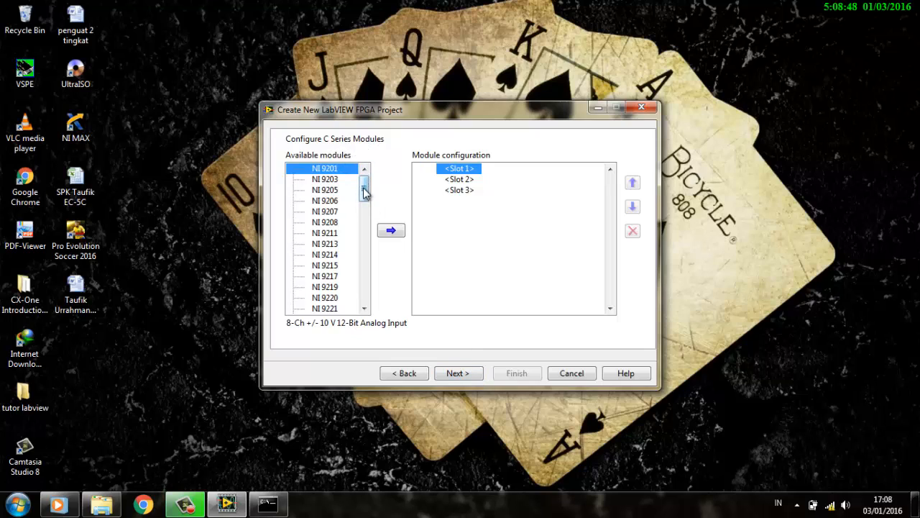
Step: Leave the C Series slots empty, keep the current Windows color scheme without further reminders, and finish creating the FPGA project
{"action": "left_click", "coordinate": [466, 375]}
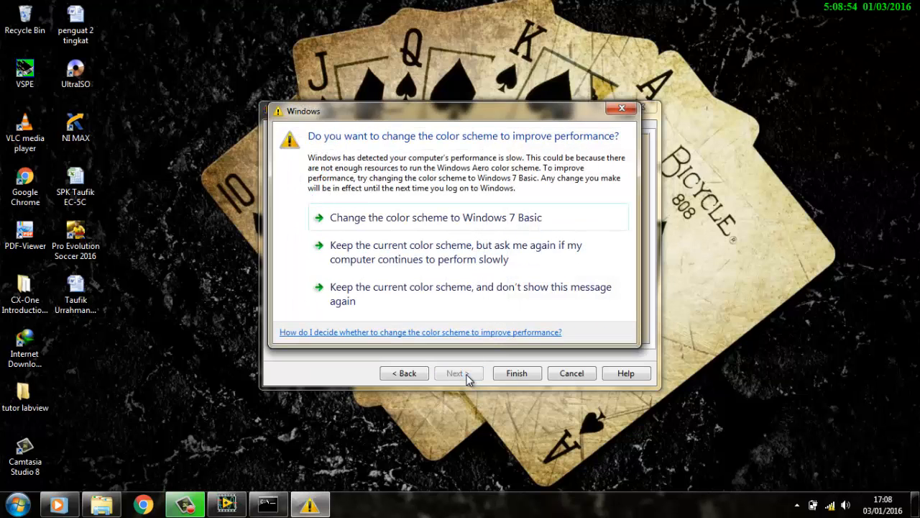
{"action": "left_click", "coordinate": [446, 292]}
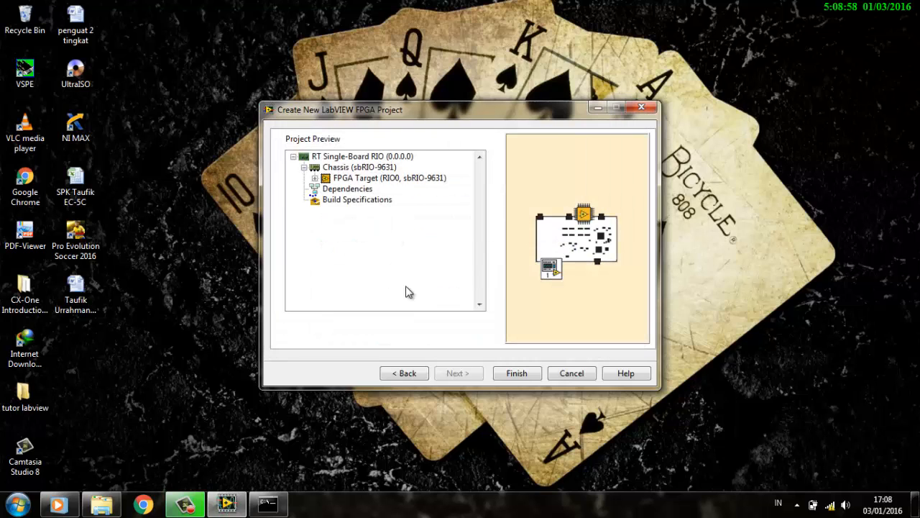
{"action": "left_click", "coordinate": [315, 178]}
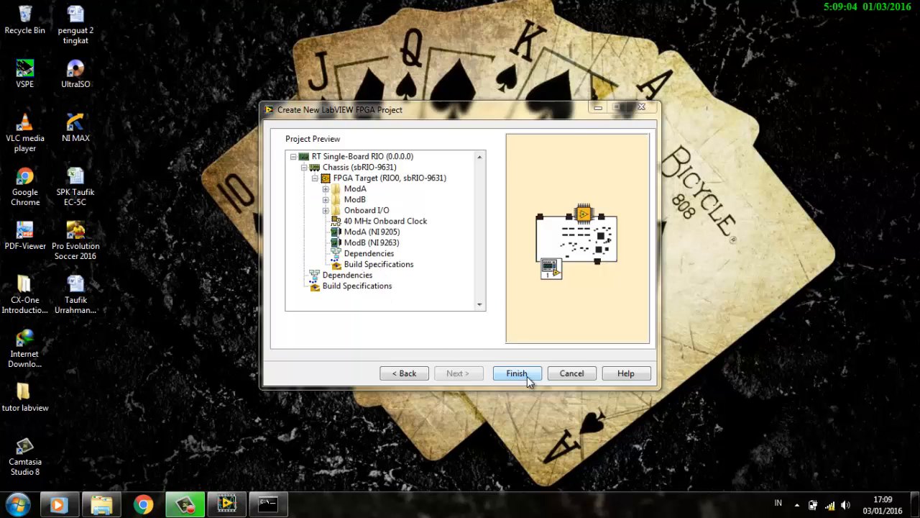
{"action": "left_click", "coordinate": [516, 373]}
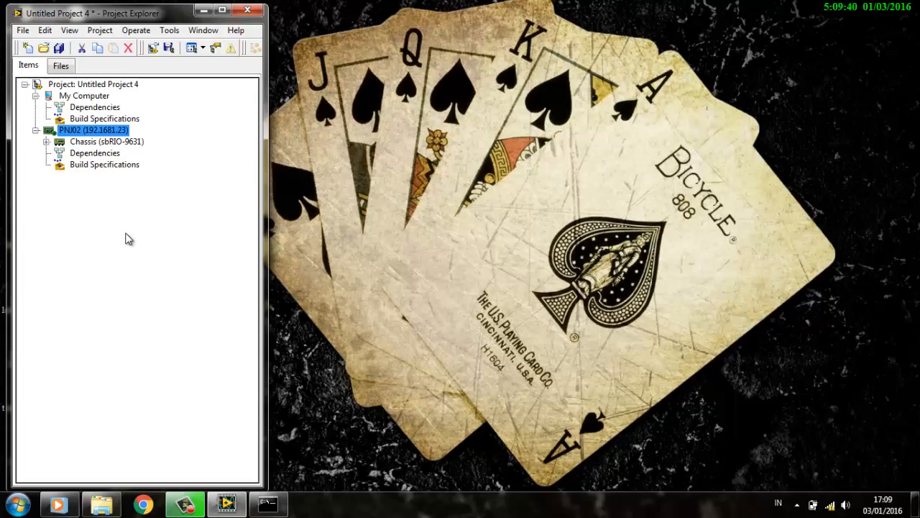
Step: Add the existing FPGA9631 VI from the online monitoring folder on drive D to the FPGA Target under the sbRIO-9631 chassis
{"action": "left_click", "coordinate": [47, 142]}
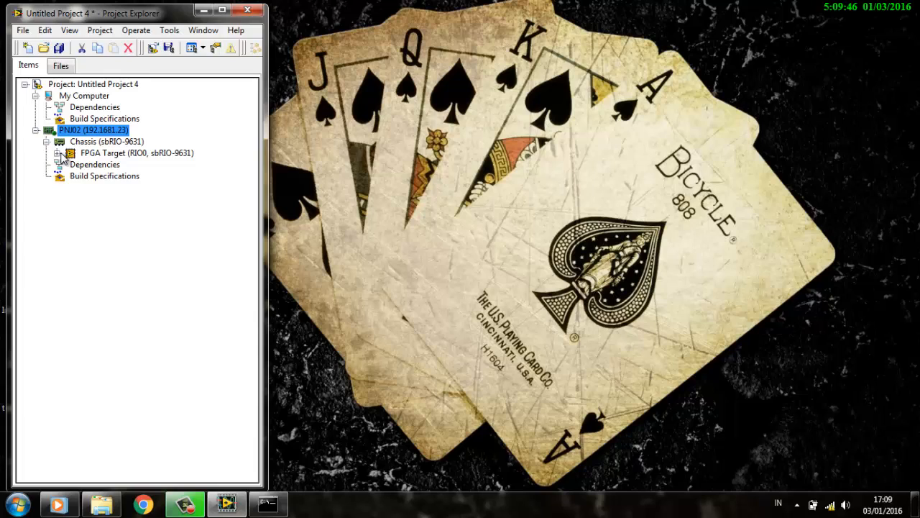
{"action": "left_click", "coordinate": [58, 153]}
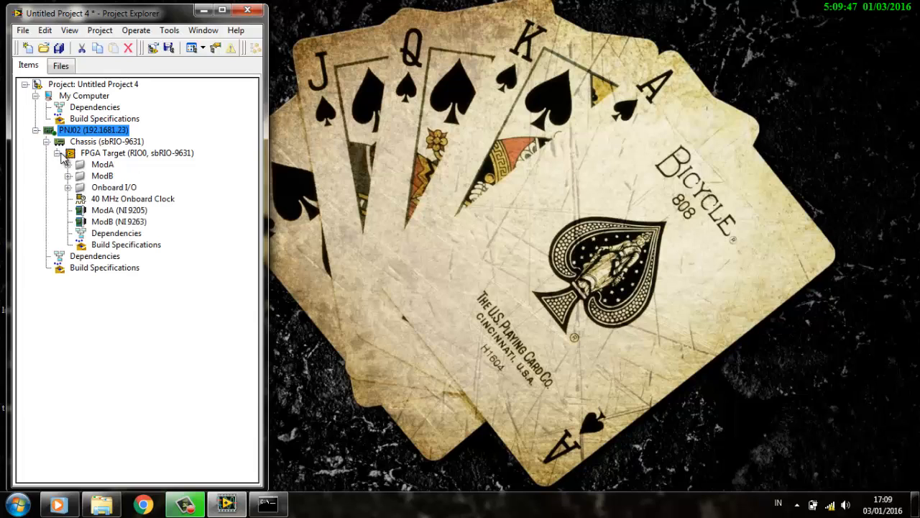
{"action": "left_click", "coordinate": [133, 154]}
{"action": "right_click", "coordinate": [133, 158]}
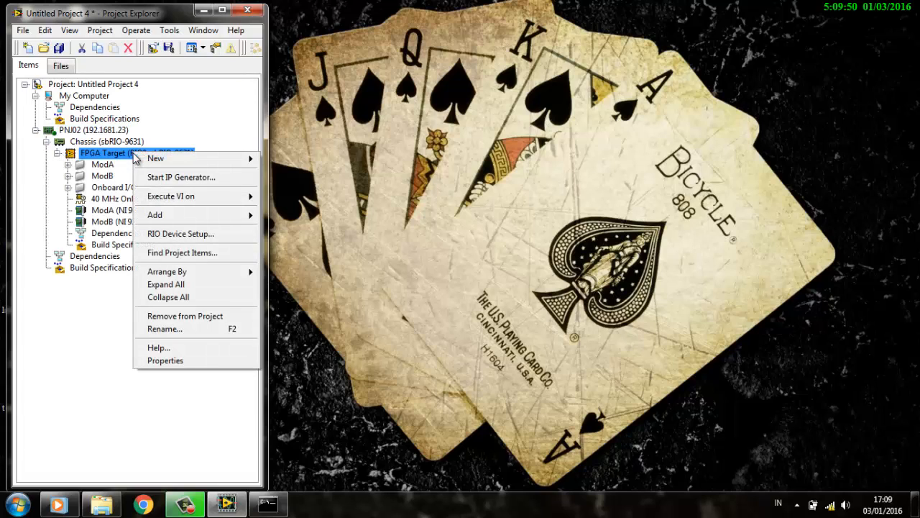
{"action": "mouse_move", "coordinate": [155, 215]}
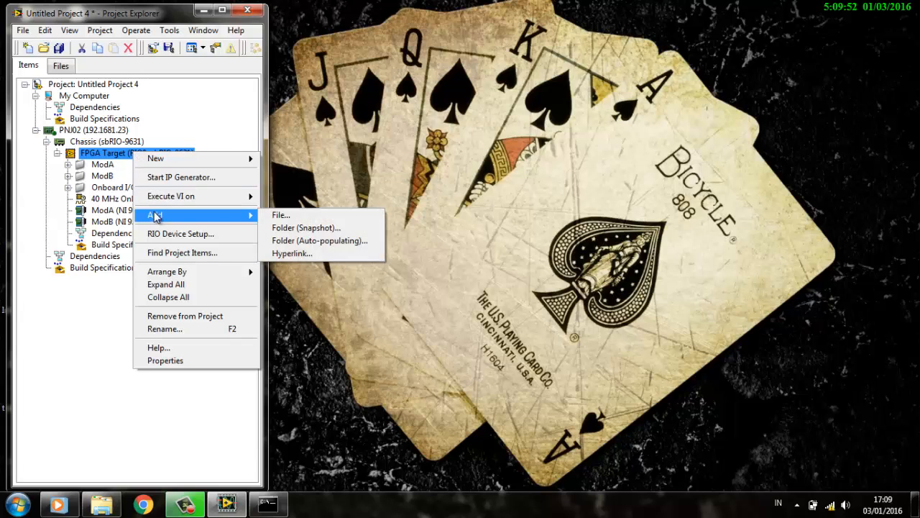
{"action": "left_click", "coordinate": [272, 216]}
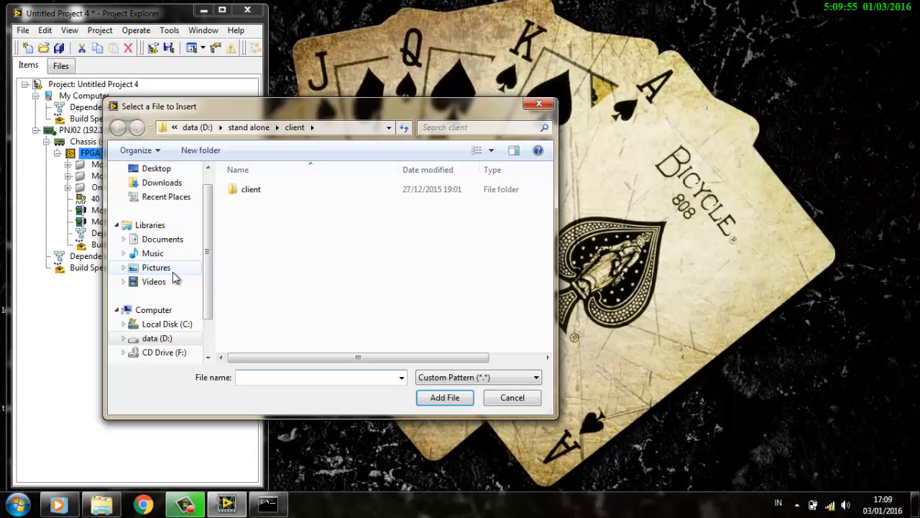
{"action": "left_click", "coordinate": [166, 338]}
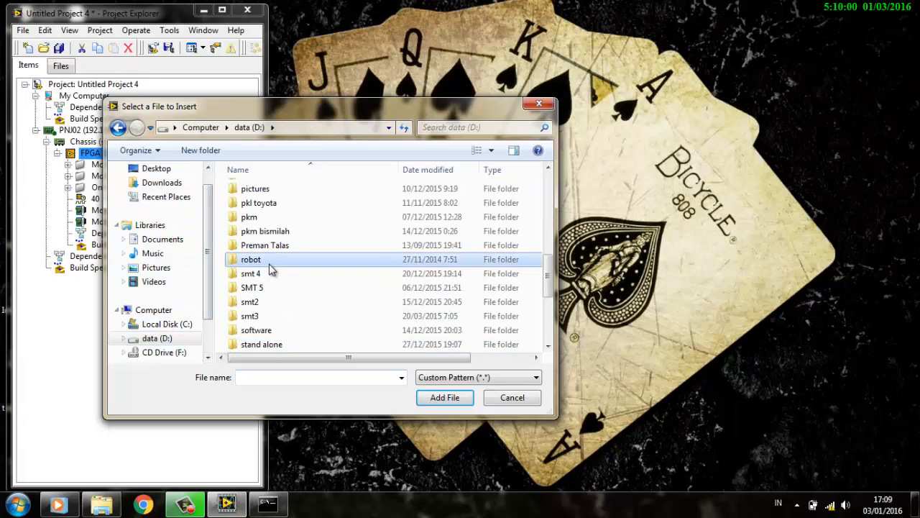
{"action": "scroll", "coordinate": [274, 252], "scroll_direction": "up", "scroll_amount": 2}
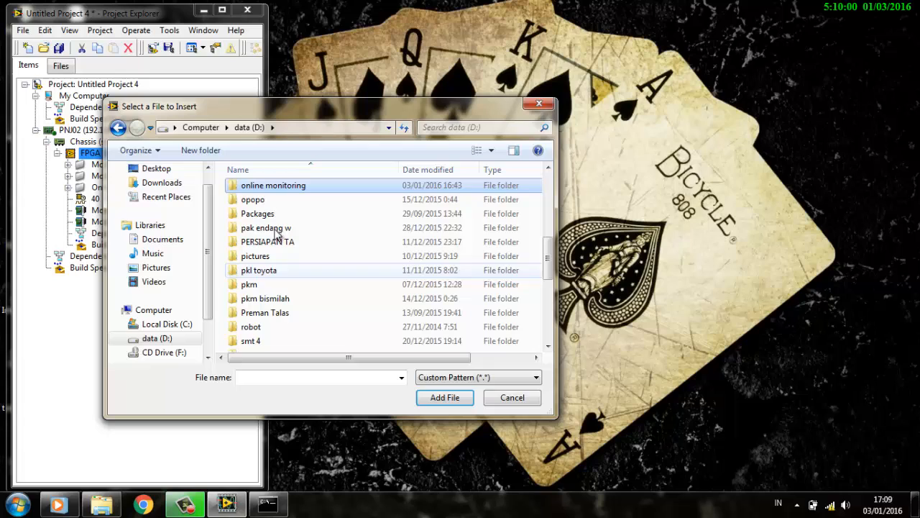
{"action": "double_click", "coordinate": [280, 186]}
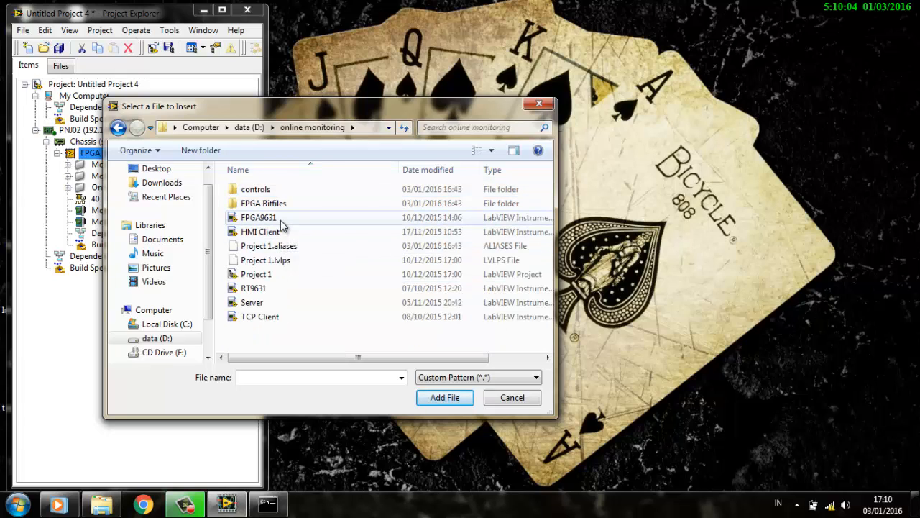
{"action": "left_click", "coordinate": [279, 220]}
{"action": "double_click", "coordinate": [265, 220]}
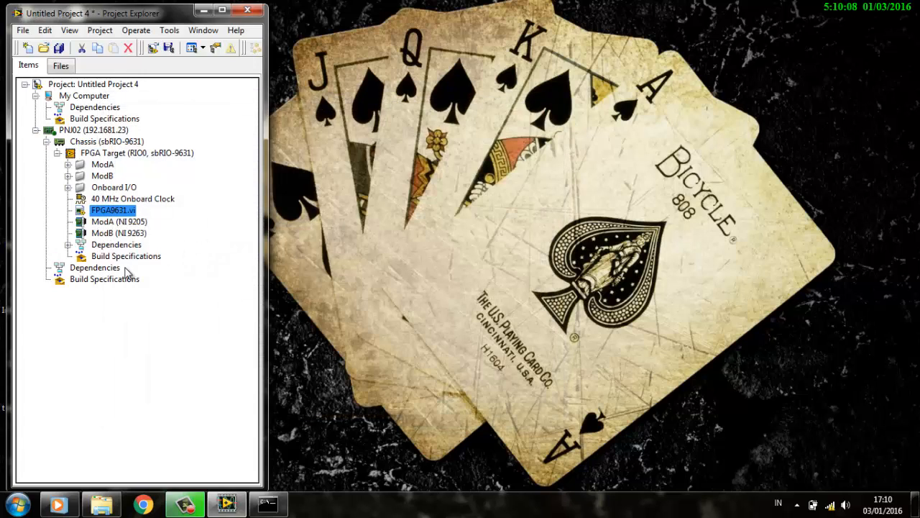
Step: Add the existing Server VI from the online monitoring folder on drive D to the PNJ02 controller target
{"action": "left_click", "coordinate": [120, 131]}
{"action": "right_click", "coordinate": [119, 134]}
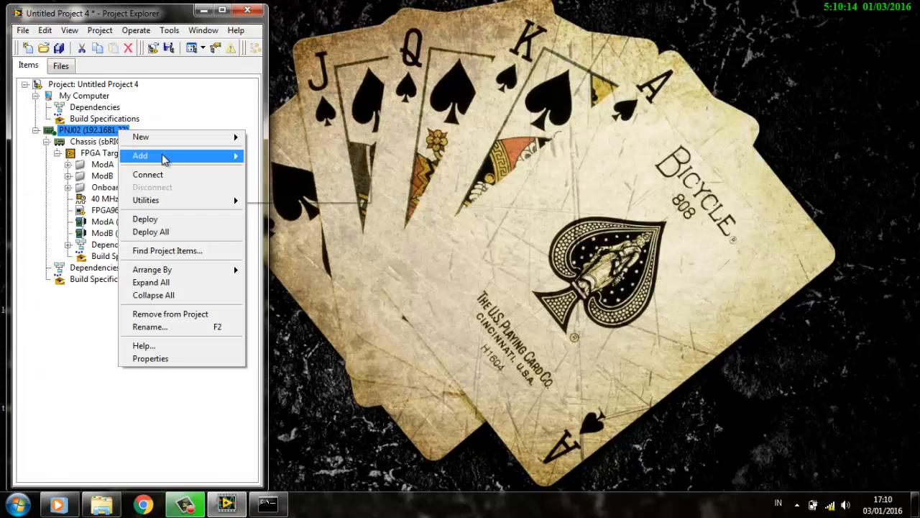
{"action": "mouse_move", "coordinate": [165, 156]}
{"action": "left_click", "coordinate": [293, 161]}
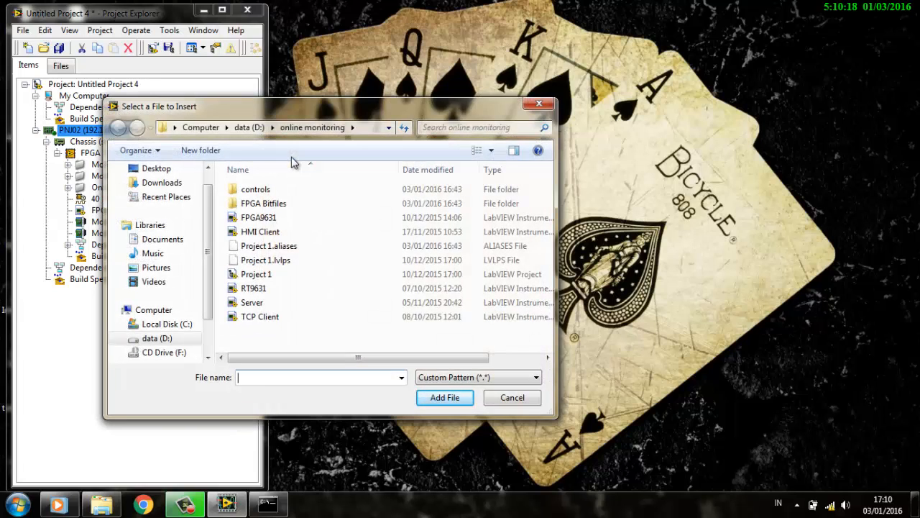
{"action": "left_click", "coordinate": [289, 302]}
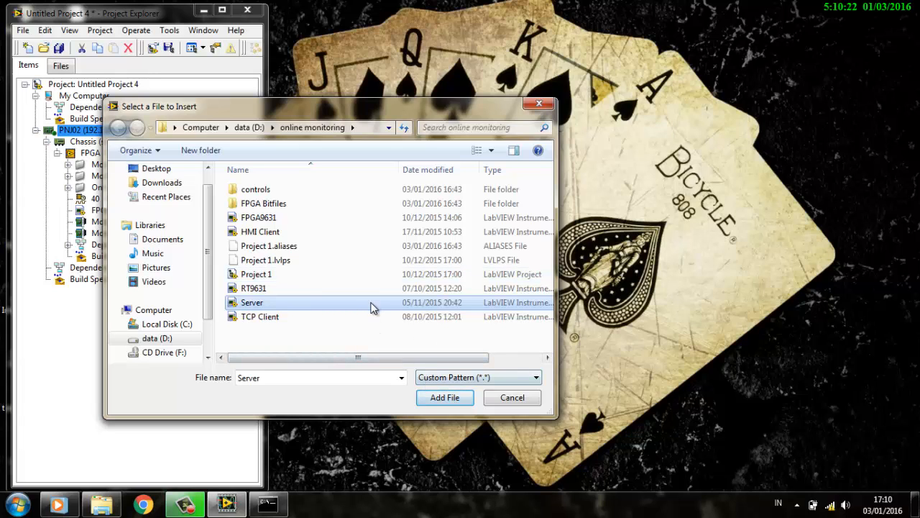
{"action": "left_click", "coordinate": [440, 397]}
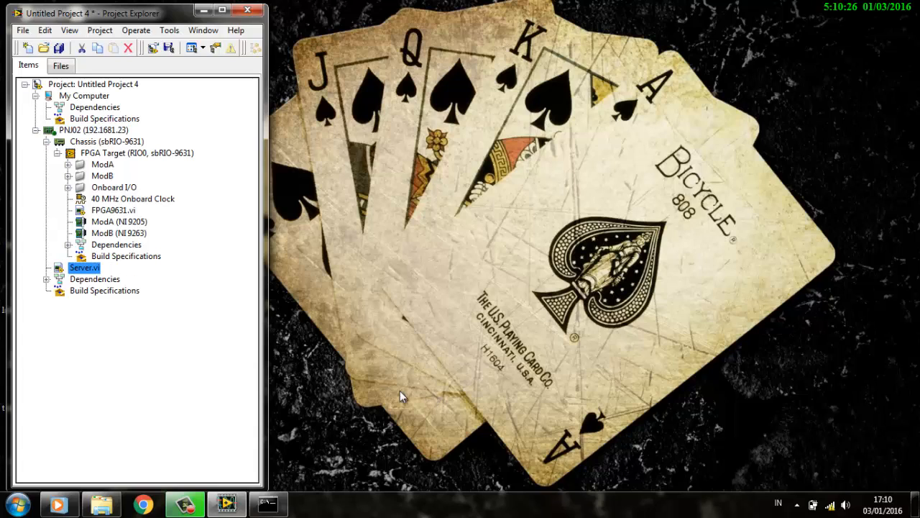
Step: Add the TCP Multiple Connections Data and TCP Multiple Connections State controls from the controls folder to the PNJ02 target
{"action": "left_click", "coordinate": [121, 131]}
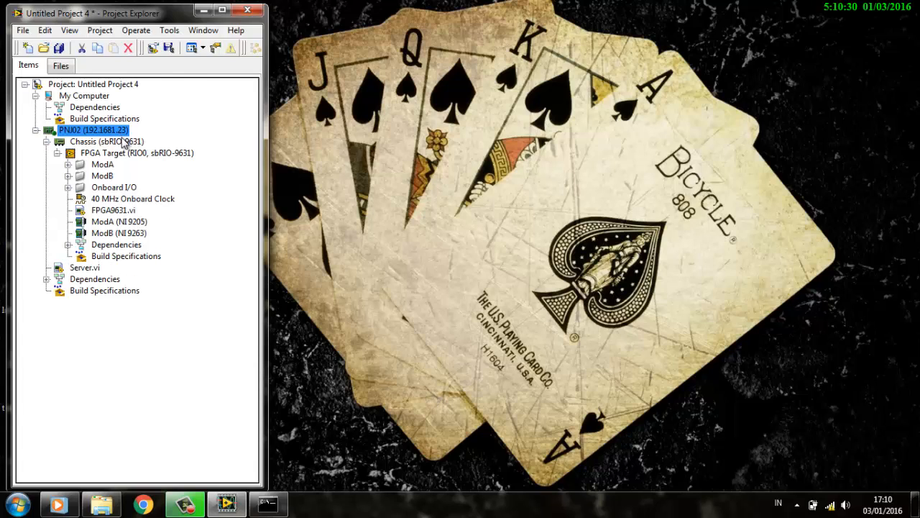
{"action": "right_click", "coordinate": [120, 129]}
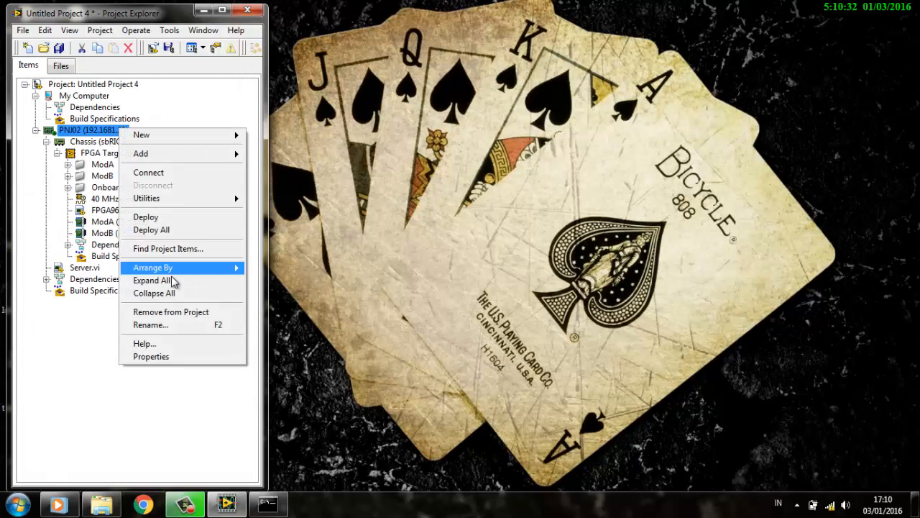
{"action": "mouse_move", "coordinate": [189, 154]}
{"action": "left_click", "coordinate": [292, 155]}
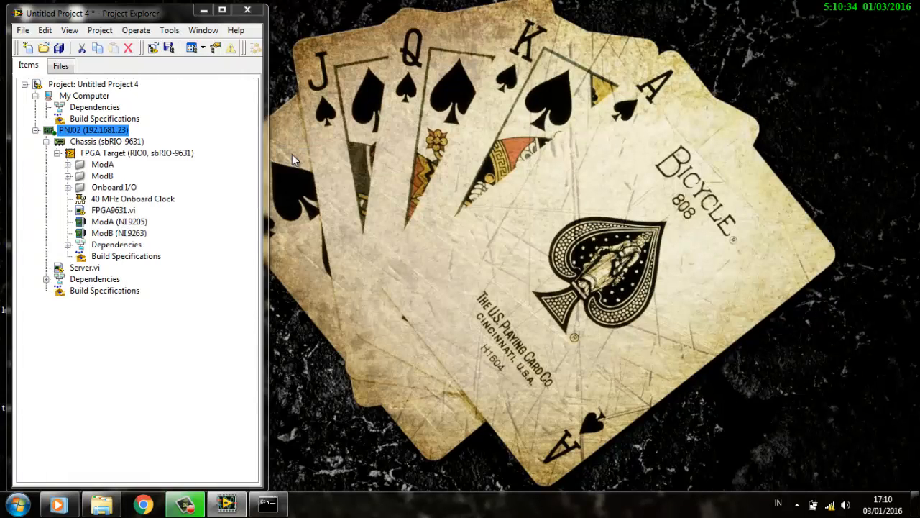
{"action": "double_click", "coordinate": [275, 190]}
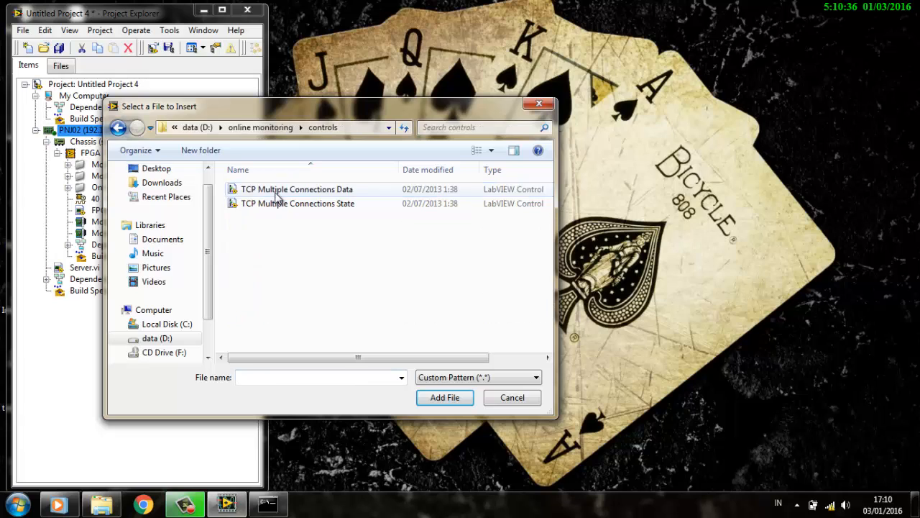
{"action": "left_click", "coordinate": [276, 190]}
{"action": "left_click", "coordinate": [279, 204], "text": "shift"}
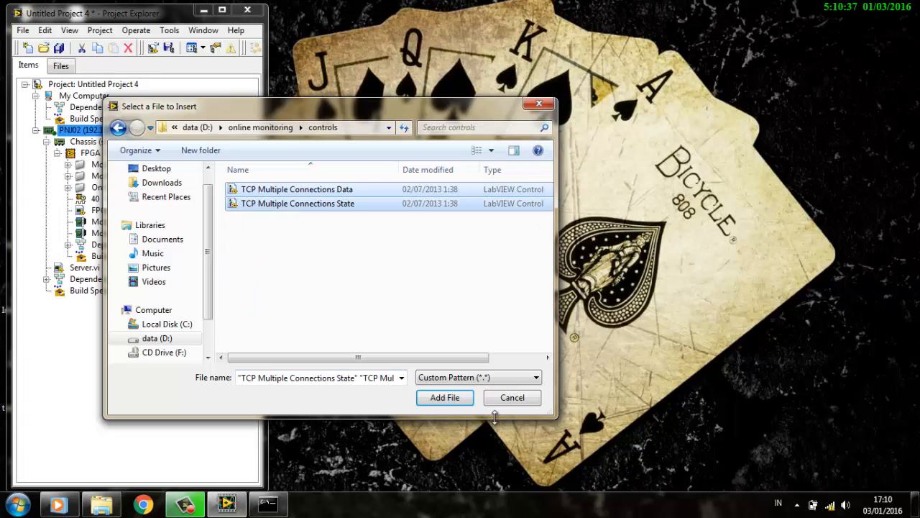
{"action": "left_click", "coordinate": [446, 401]}
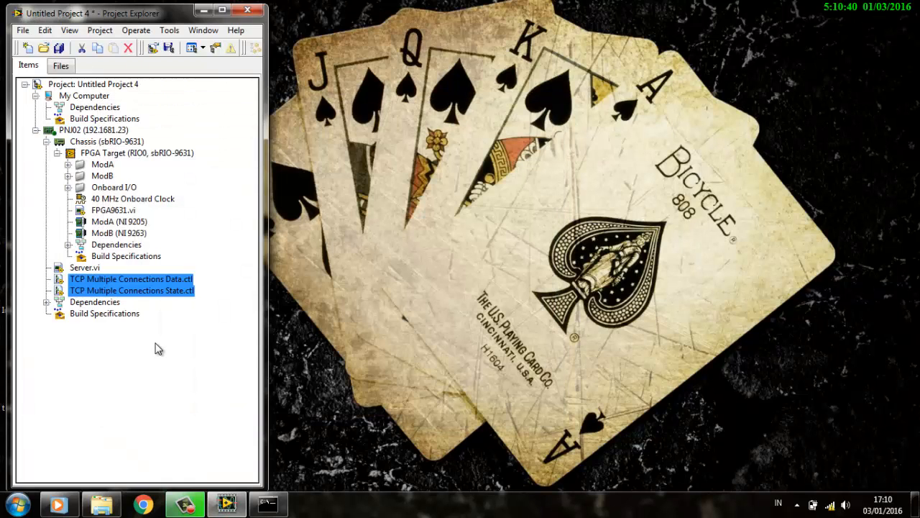
{"action": "left_click", "coordinate": [161, 347]}
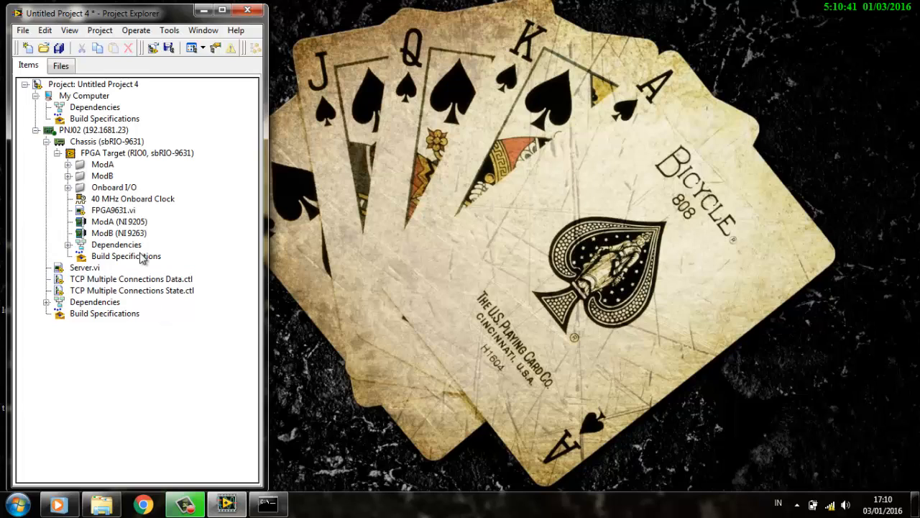
Step: Open the FPGA9631 VI, examine its front panel and enlarged block diagram, and close the VI
{"action": "left_click", "coordinate": [126, 213]}
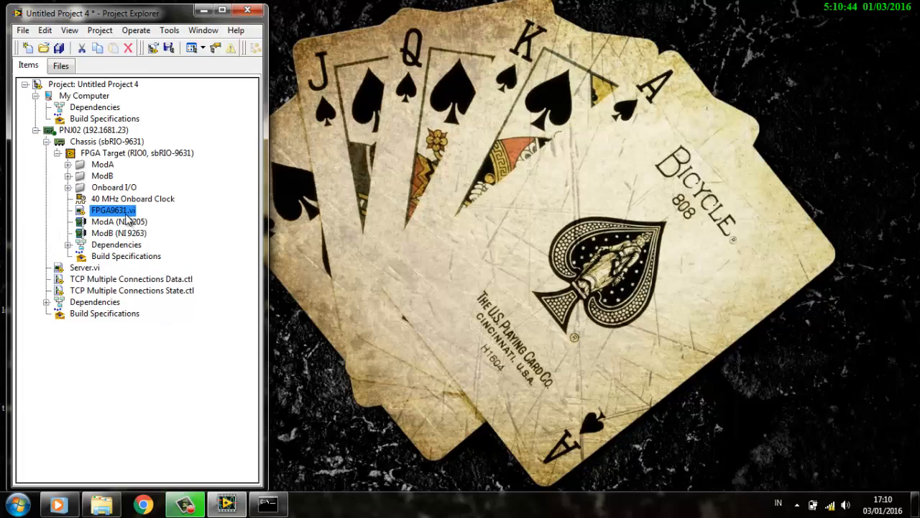
{"action": "double_click", "coordinate": [127, 212]}
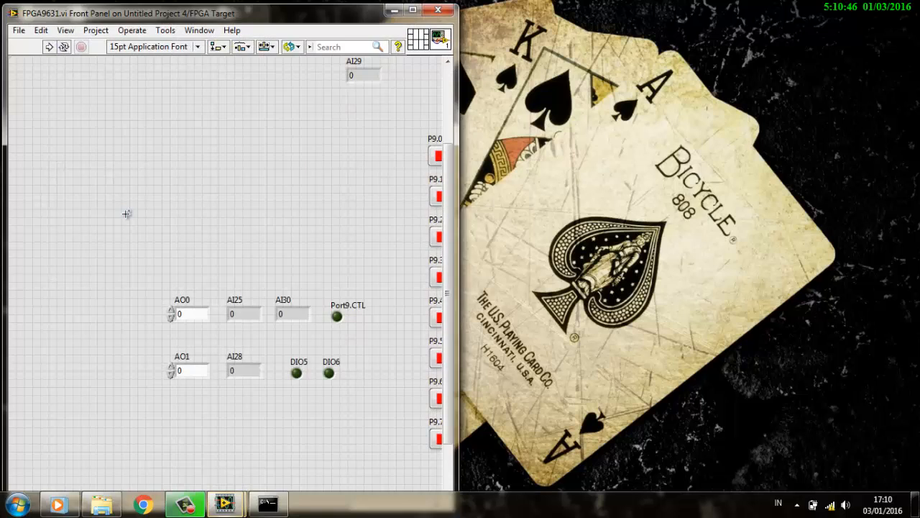
{"action": "left_click", "coordinate": [203, 31]}
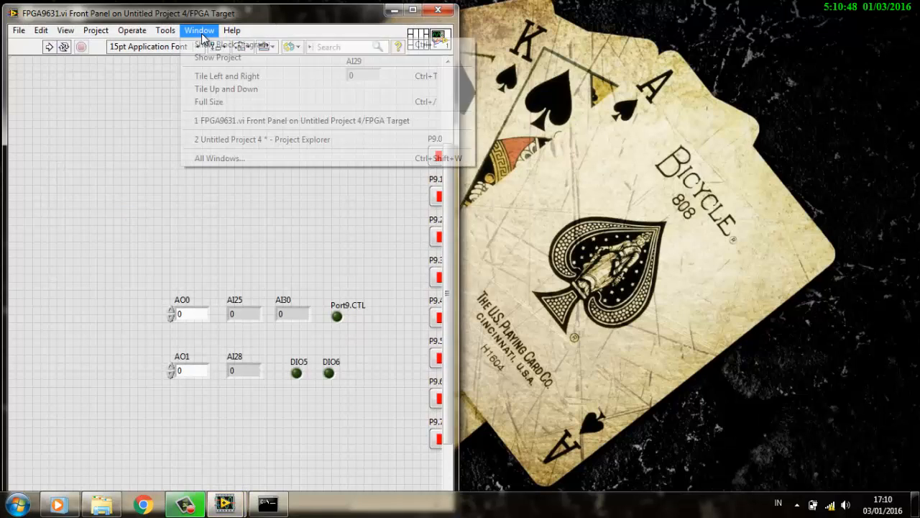
{"action": "left_click", "coordinate": [215, 77]}
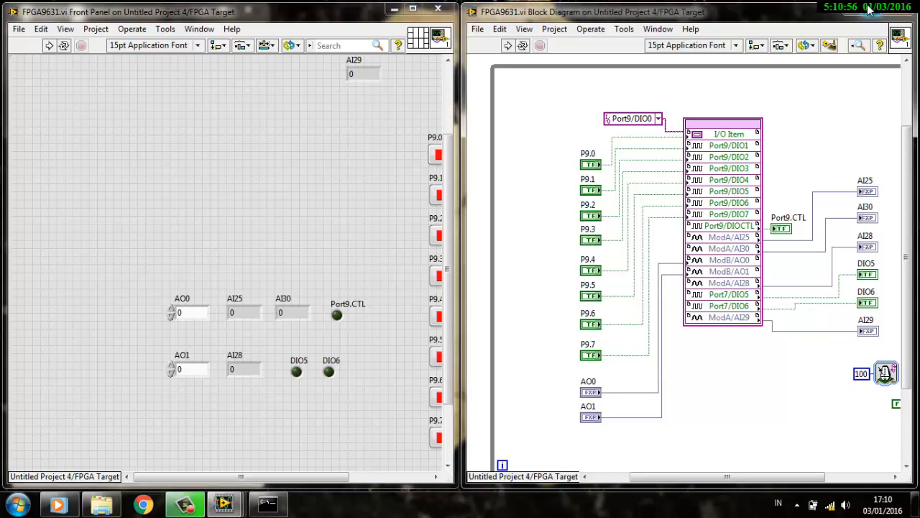
{"action": "left_click", "coordinate": [870, 7]}
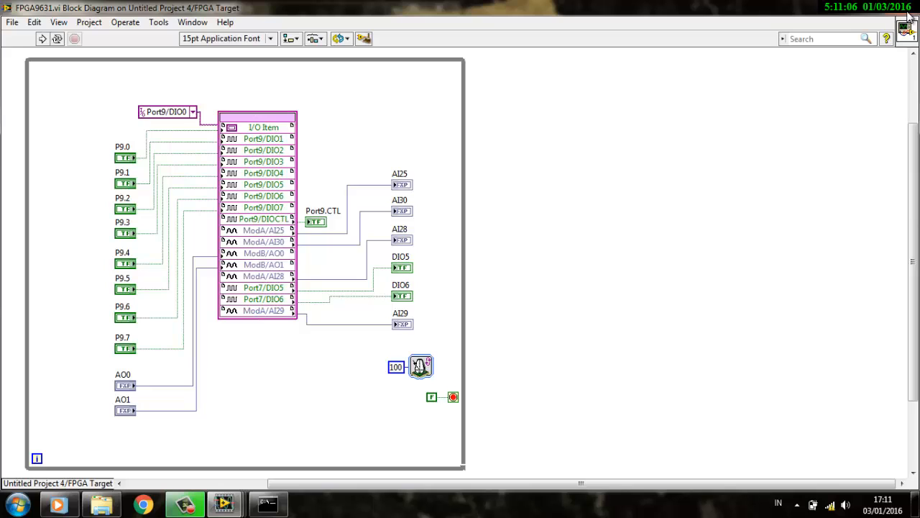
{"action": "key", "text": "ctrl+e"}
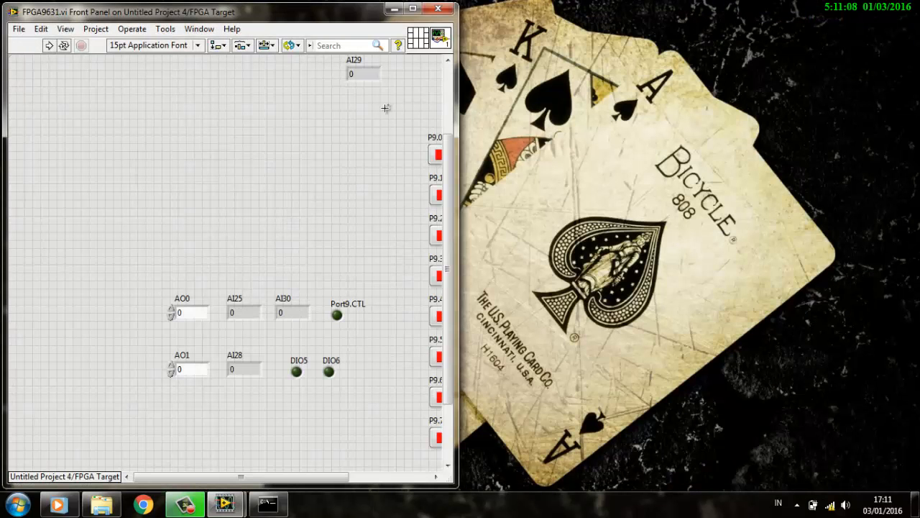
{"action": "left_click", "coordinate": [438, 9]}
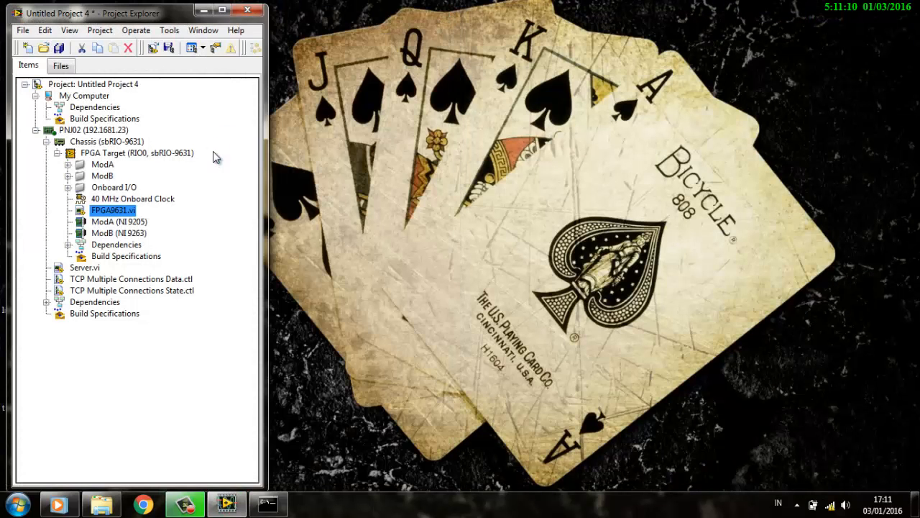
Step: Open the Server VI, tile its front panel and block diagram side by side, and enlarge the block diagram
{"action": "left_click", "coordinate": [90, 271]}
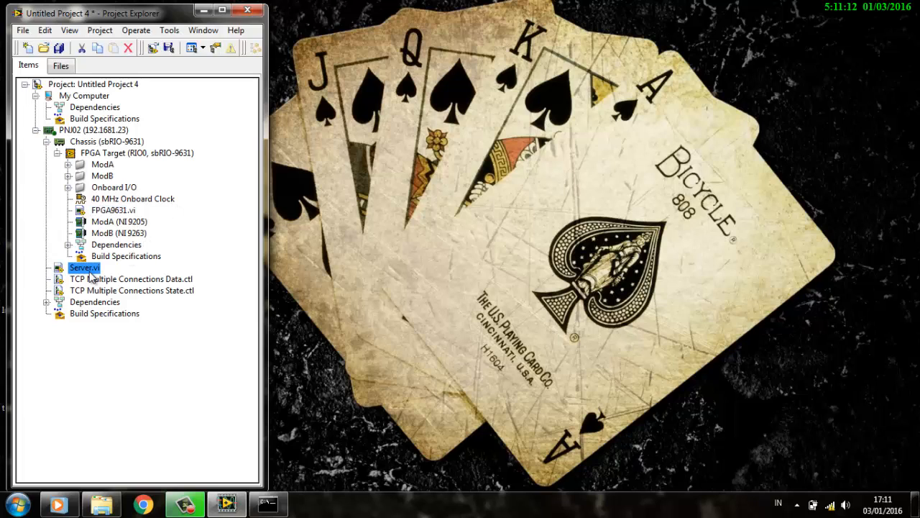
{"action": "double_click", "coordinate": [91, 269]}
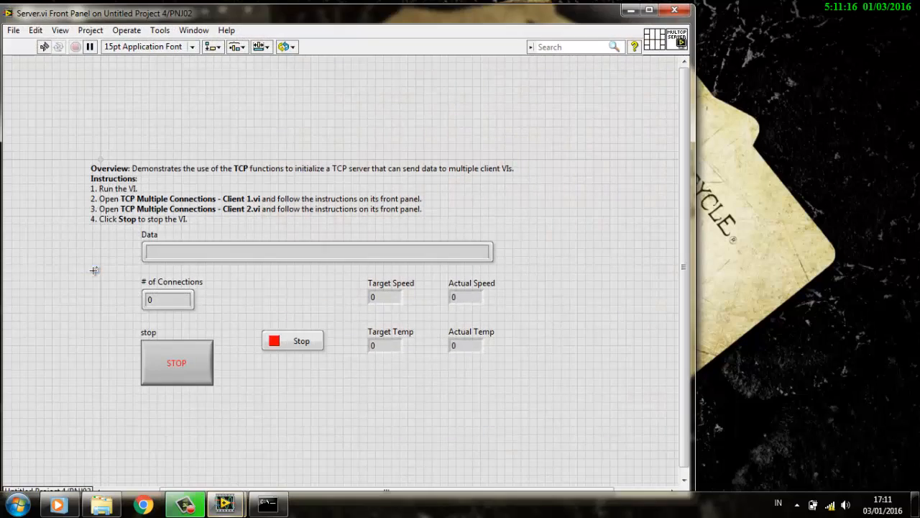
{"action": "left_click", "coordinate": [195, 30]}
{"action": "left_click", "coordinate": [209, 76]}
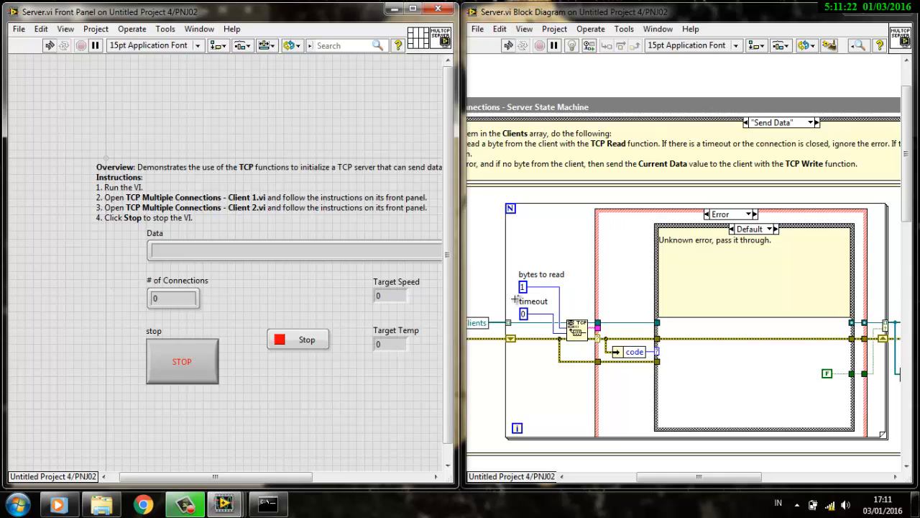
{"action": "double_click", "coordinate": [868, 9]}
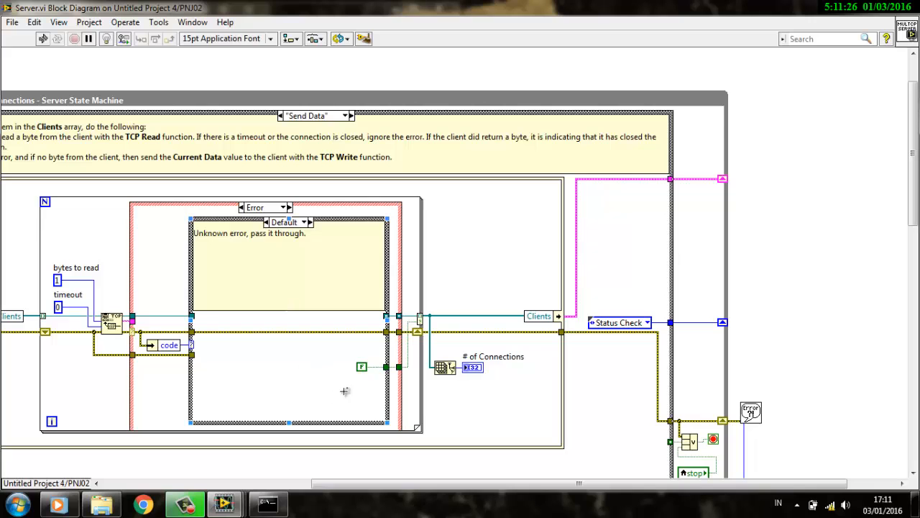
Step: Examine the Server VI's block diagram, from the server state machine to the FPGA I/O, PID and string concatenation logic
{"action": "left_click_drag", "start_coordinate": [374, 484], "coordinate": [290, 488]}
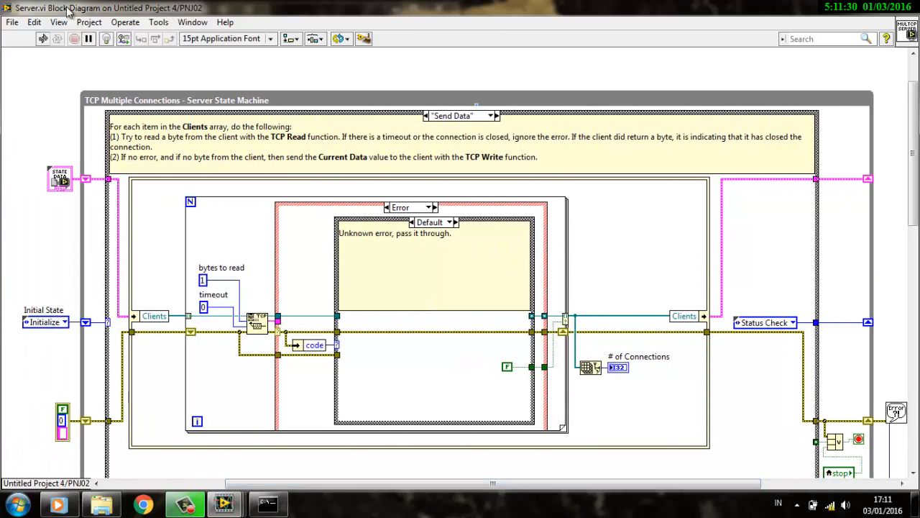
{"action": "scroll", "coordinate": [916, 225], "scroll_direction": "down", "scroll_amount": 5}
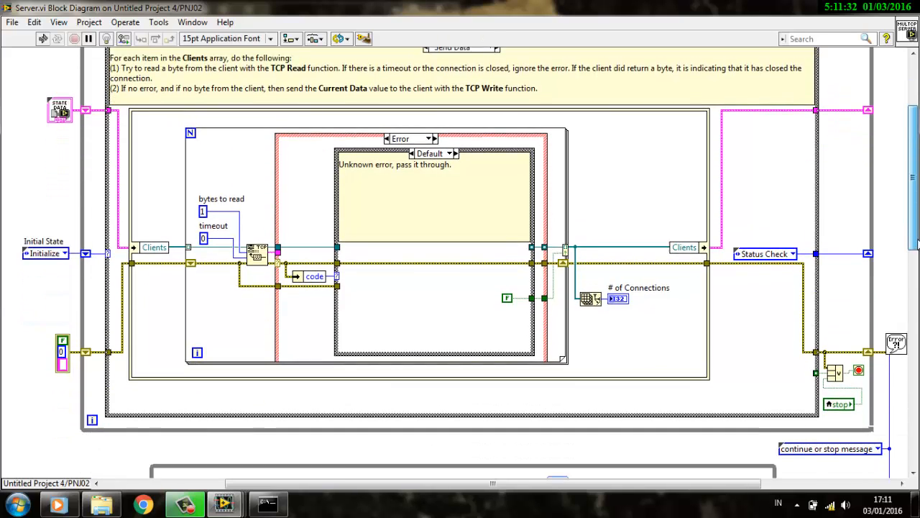
{"action": "left_click", "coordinate": [916, 328]}
{"action": "left_click_drag", "start_coordinate": [916, 331], "coordinate": [906, 419]}
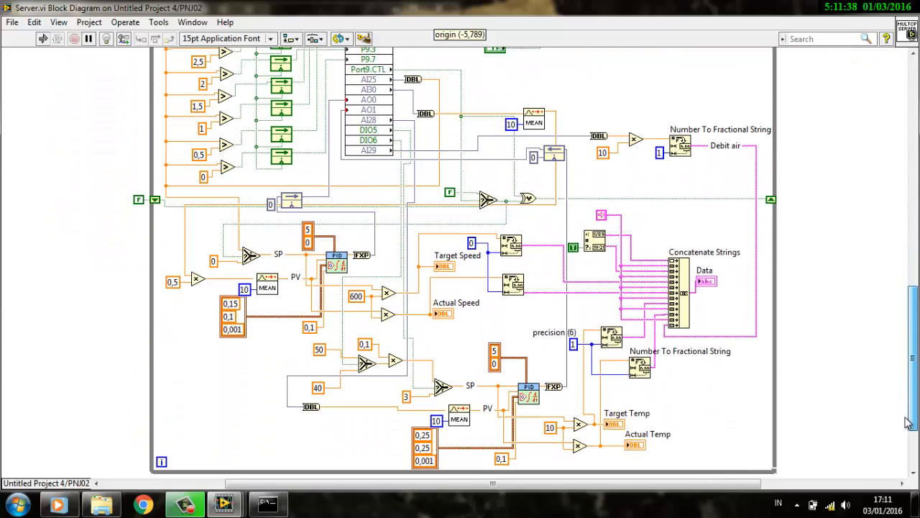
{"action": "left_click_drag", "start_coordinate": [905, 424], "coordinate": [916, 399]}
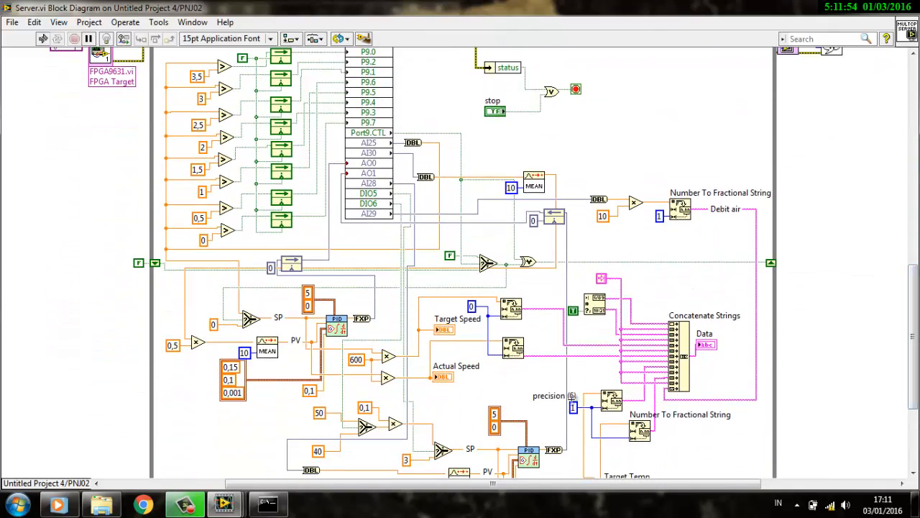
{"action": "left_click", "coordinate": [294, 339]}
{"action": "left_click_drag", "start_coordinate": [918, 328], "coordinate": [917, 237]}
{"action": "left_click_drag", "start_coordinate": [918, 198], "coordinate": [919, 117]}
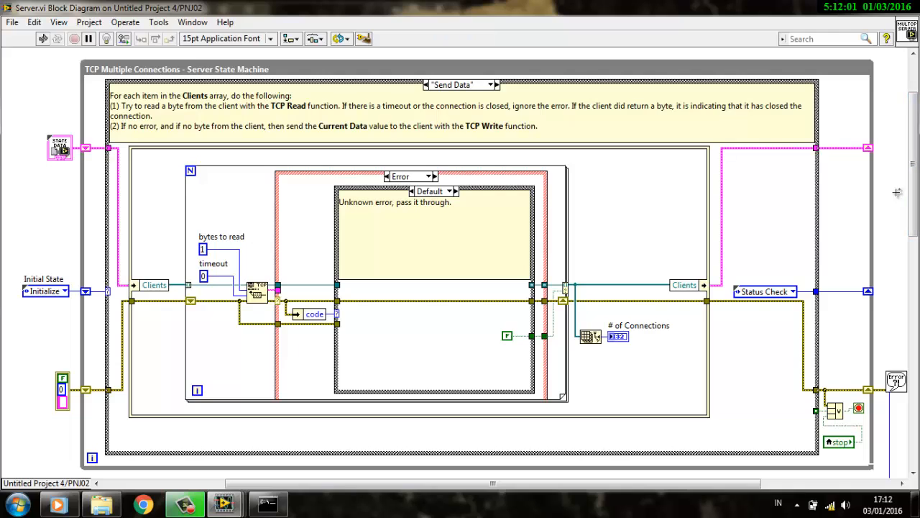
Step: Check the Server VI's error list, dismiss it, and close the VI's block diagram and front panel
{"action": "left_click", "coordinate": [42, 42]}
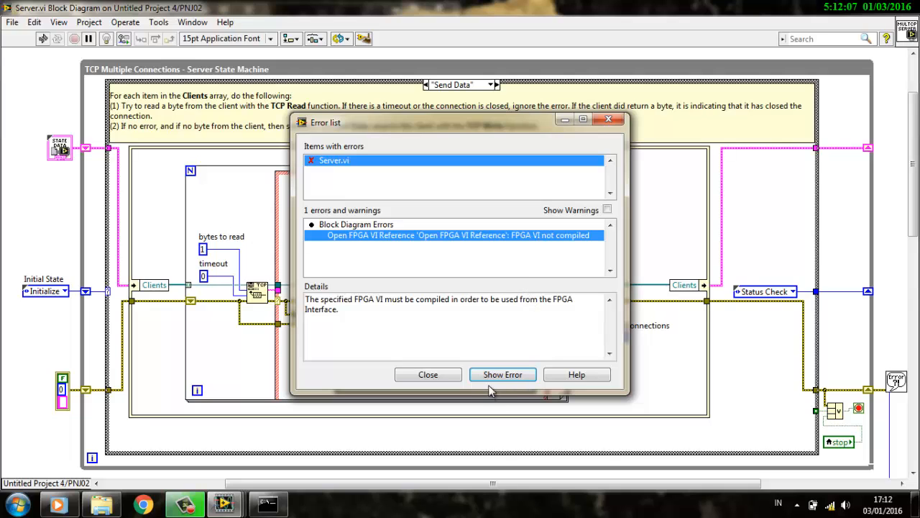
{"action": "left_click", "coordinate": [435, 378]}
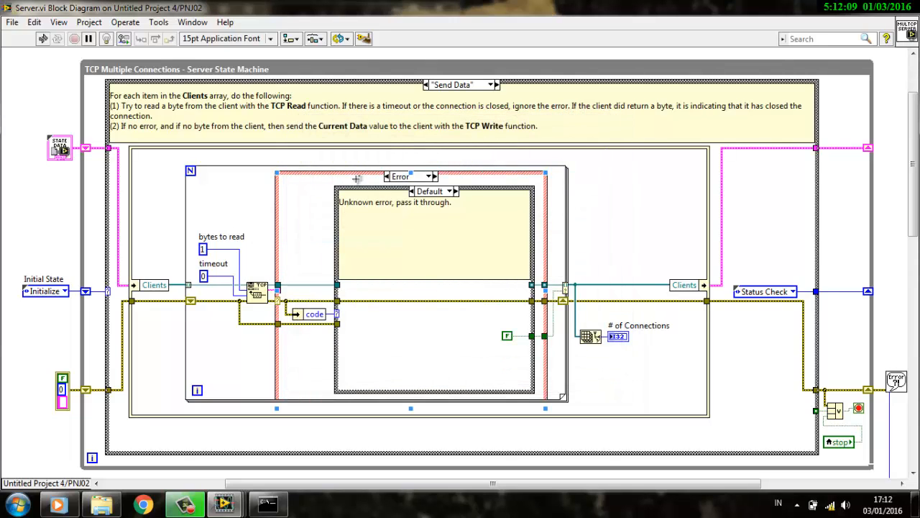
{"action": "left_click", "coordinate": [488, 72]}
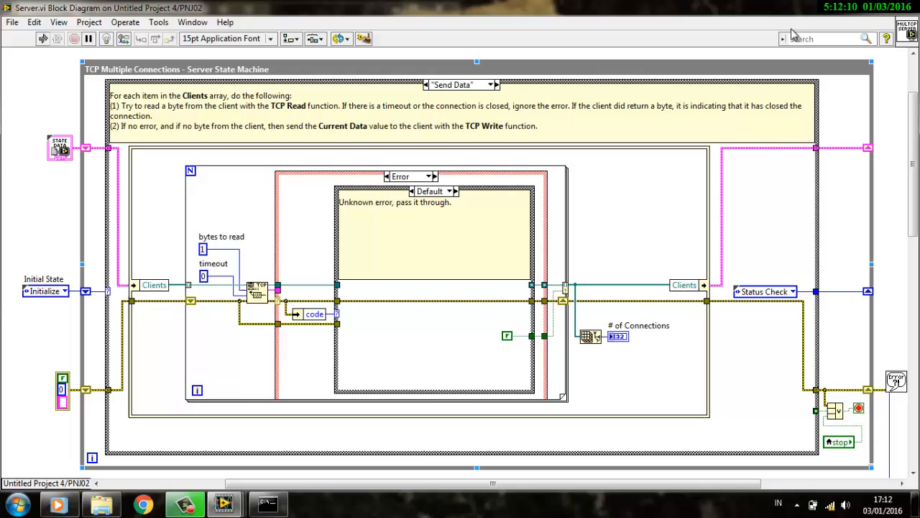
{"action": "left_click", "coordinate": [860, 9]}
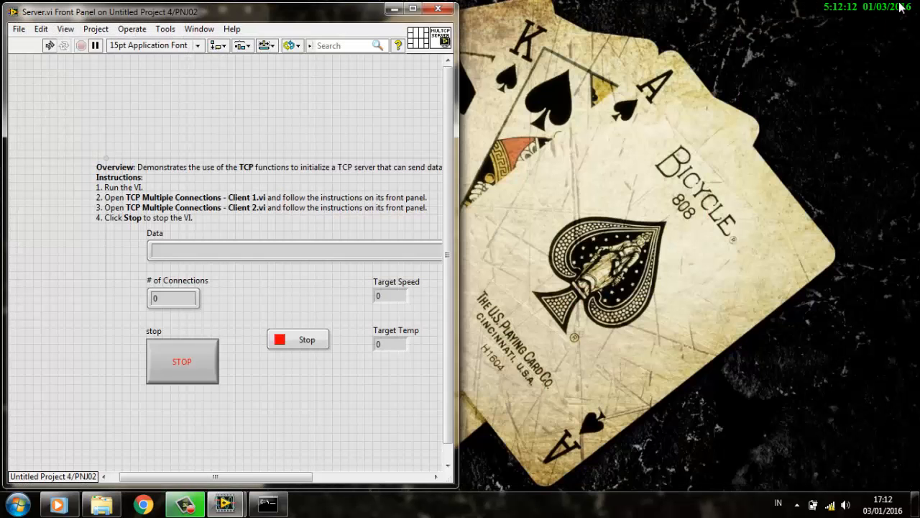
{"action": "left_click", "coordinate": [435, 8]}
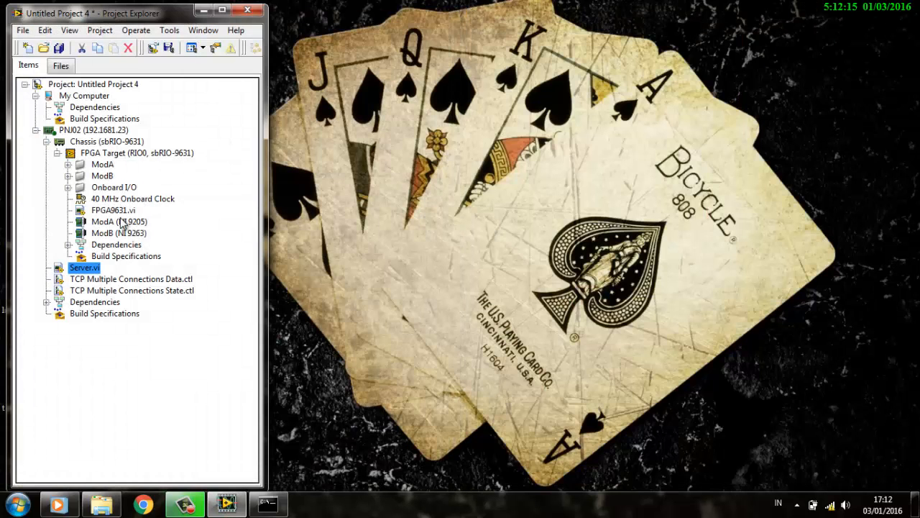
Step: Start a new compilation build specification under the sbRIO-9631 FPGA target
{"action": "left_click", "coordinate": [113, 257]}
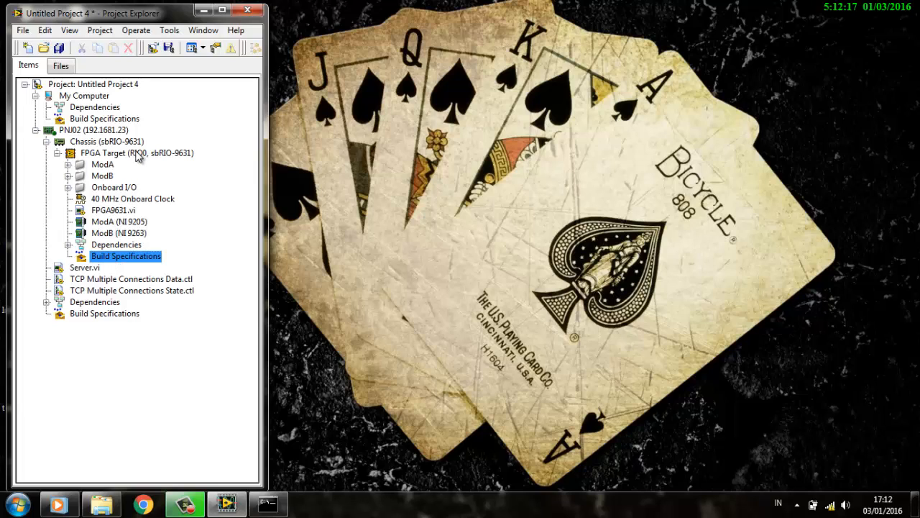
{"action": "right_click", "coordinate": [144, 257]}
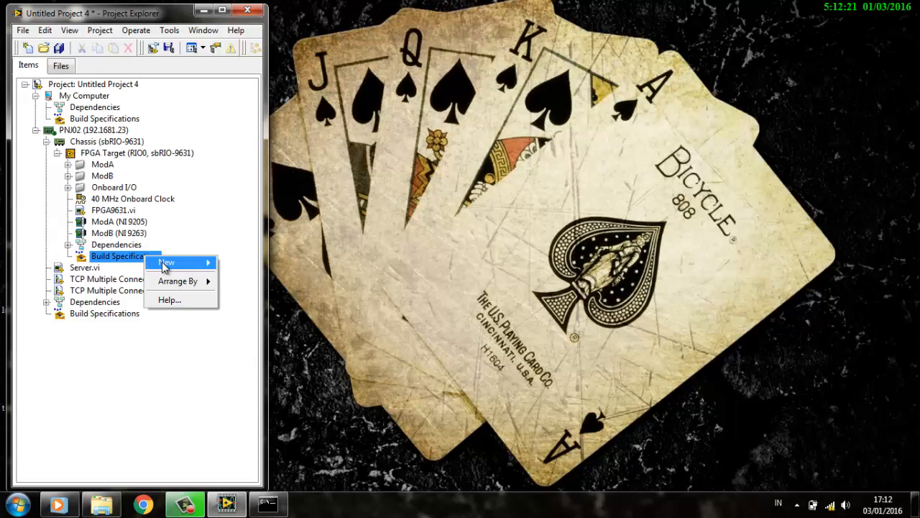
{"action": "mouse_move", "coordinate": [166, 263]}
{"action": "left_click", "coordinate": [227, 263]}
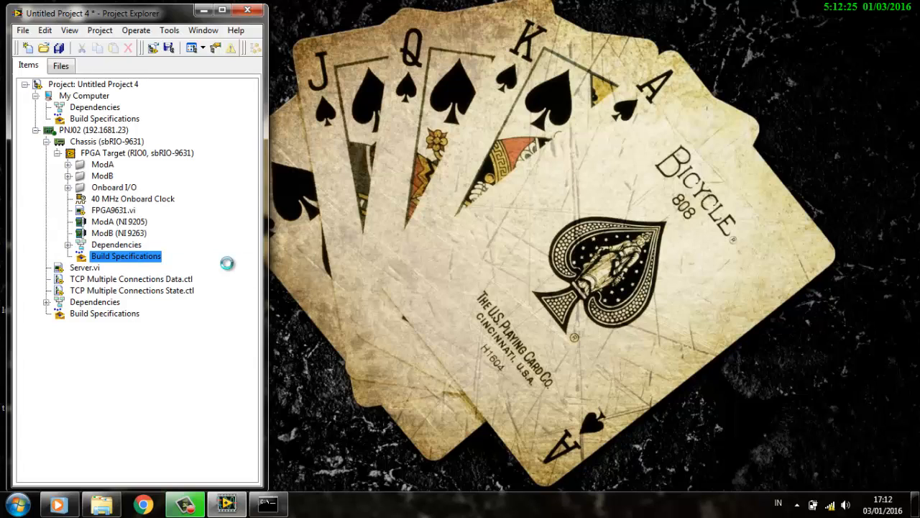
{"action": "left_click", "coordinate": [125, 282]}
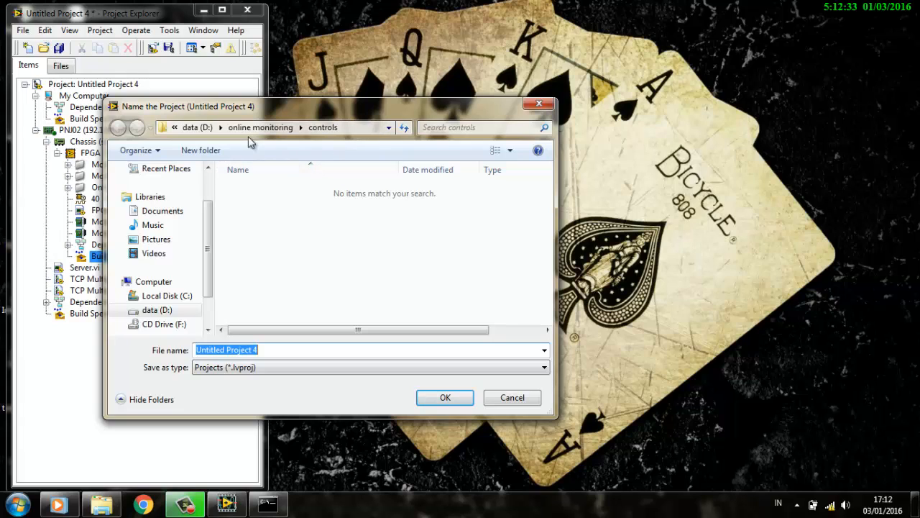
Step: Create a folder named project1 inside the online monitoring folder and open it as the save location
{"action": "left_click", "coordinate": [266, 129]}
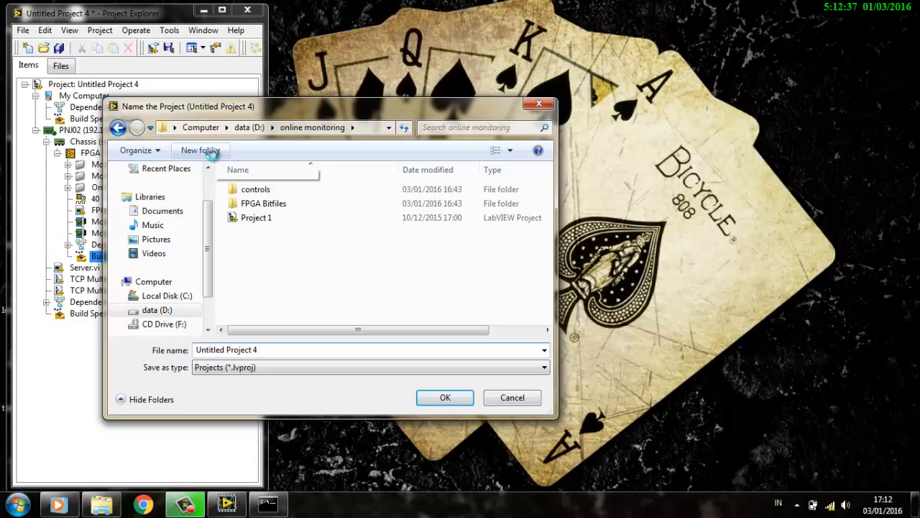
{"action": "left_click", "coordinate": [212, 152]}
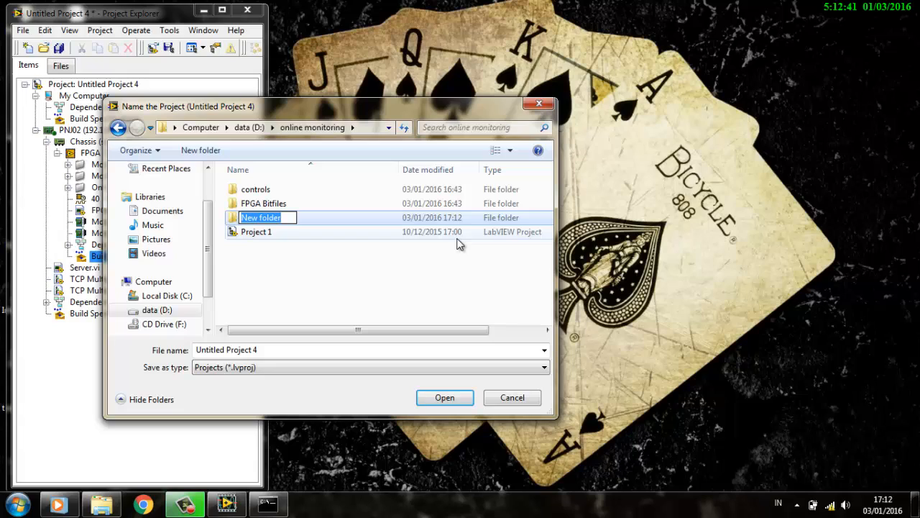
{"action": "type", "text": "proj"}
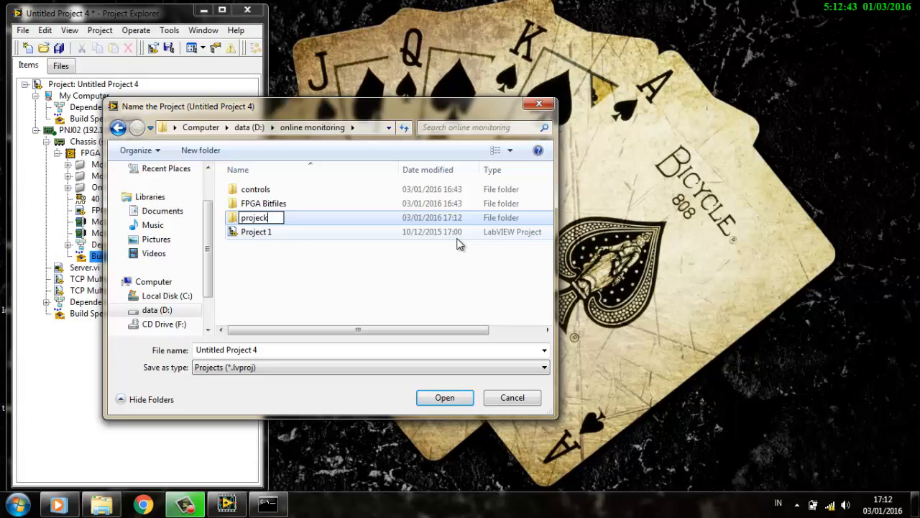
{"action": "type", "text": "ect1"}
{"action": "key", "text": "Return"}
{"action": "key", "text": "Return"}
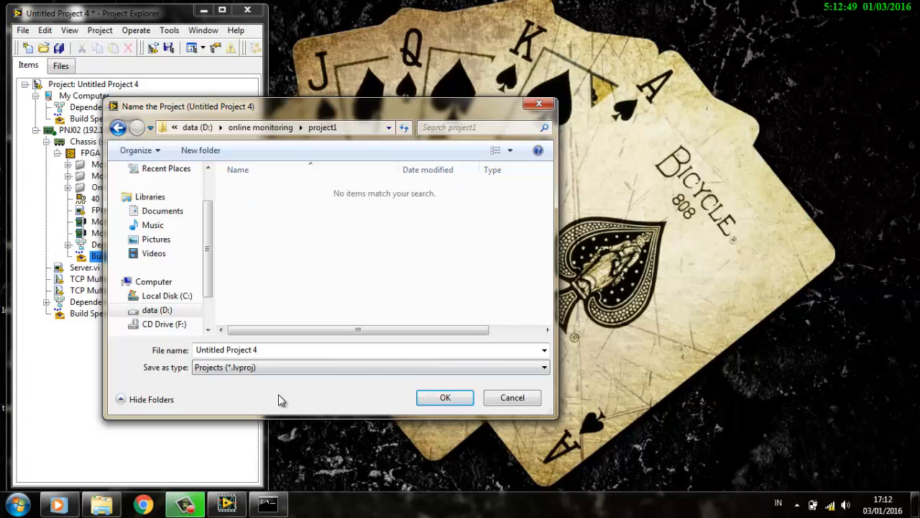
Step: Save the project under the file name project1
{"action": "left_click_drag", "start_coordinate": [289, 349], "coordinate": [193, 352]}
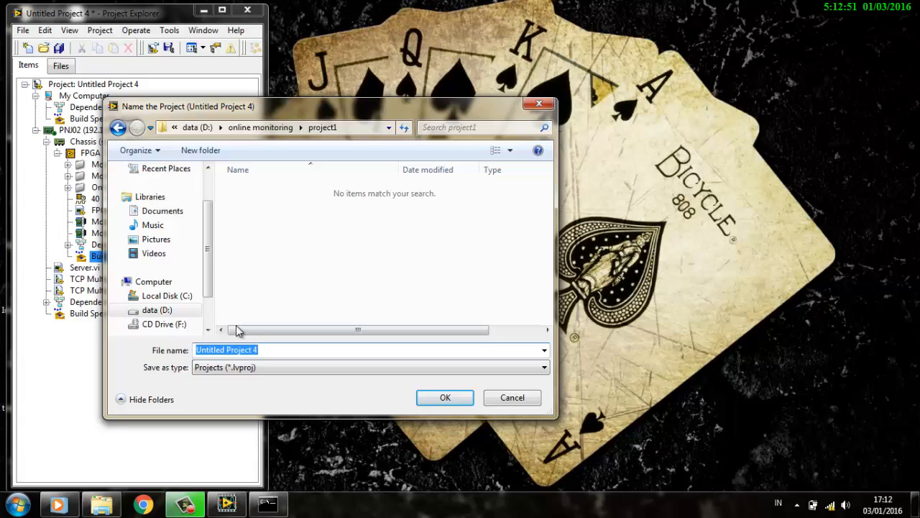
{"action": "type", "text": "project1"}
{"action": "key", "text": "Return"}
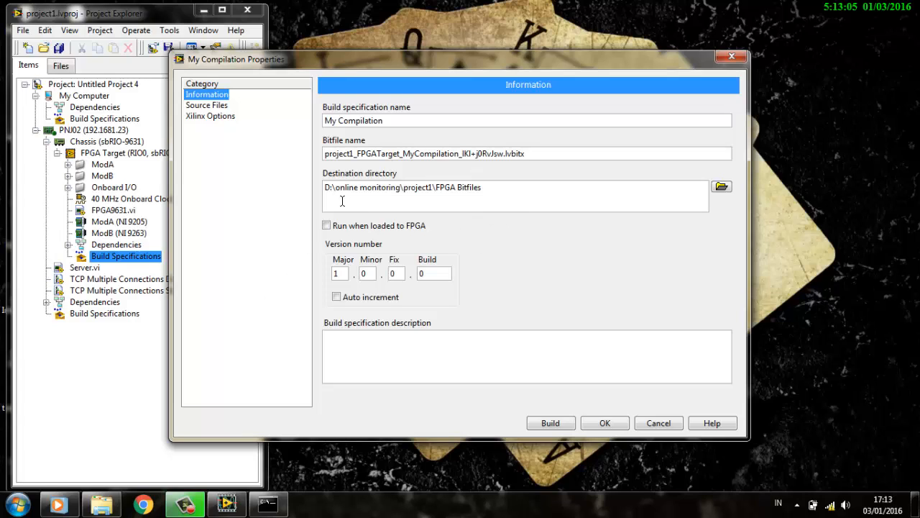
Step: Set FPGA9631.vi as the top-level VI in the build specification's source files
{"action": "left_click", "coordinate": [208, 106]}
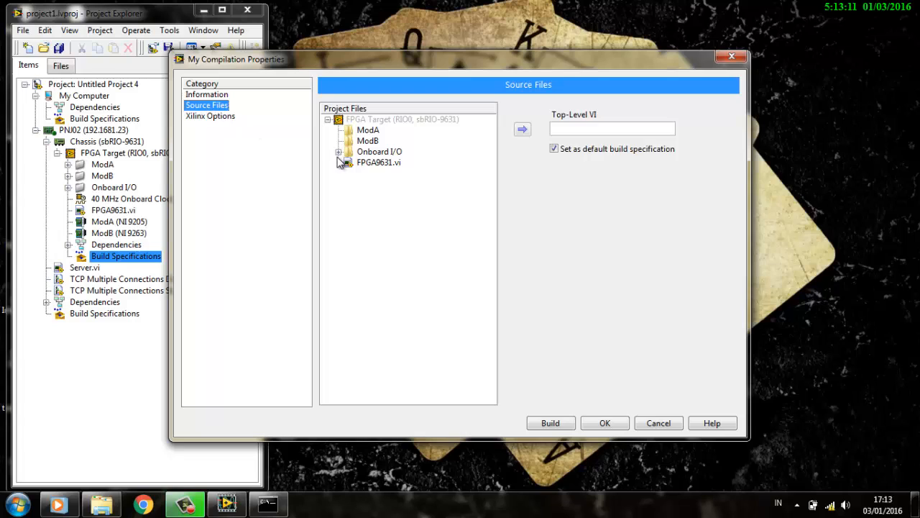
{"action": "left_click", "coordinate": [373, 166]}
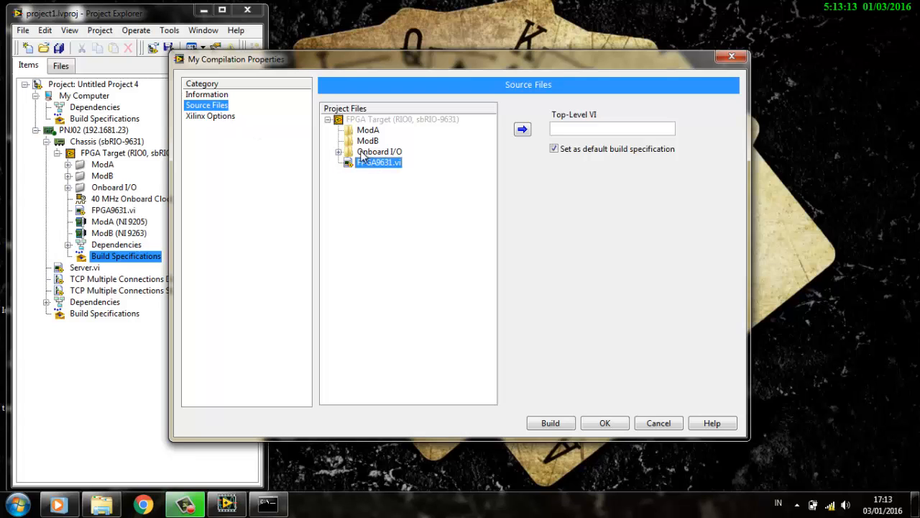
{"action": "left_click", "coordinate": [522, 132]}
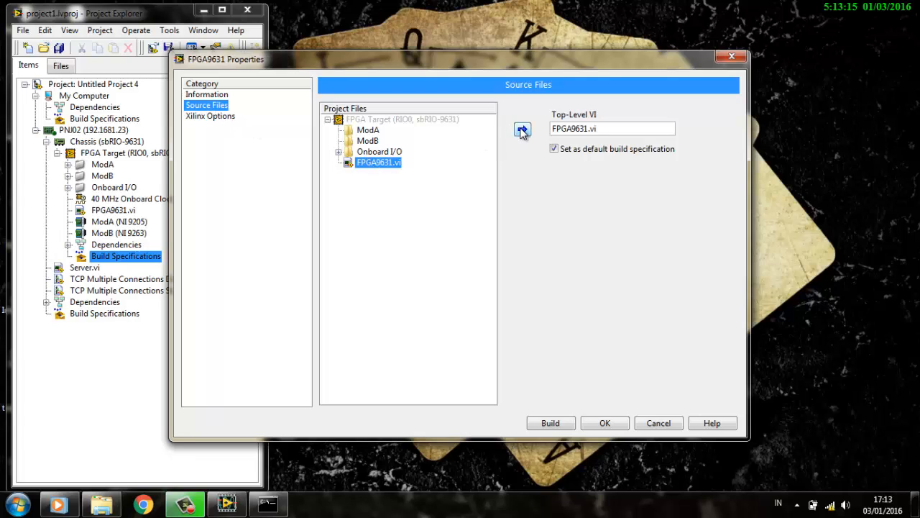
Step: Check the Xilinx options and build the FPGA9631 specification on the local compile server
{"action": "left_click", "coordinate": [222, 120]}
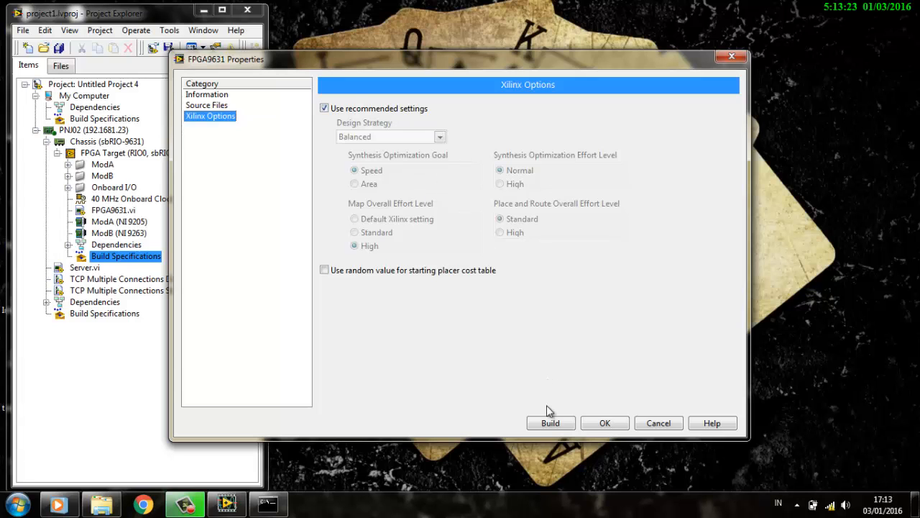
{"action": "left_click", "coordinate": [549, 423]}
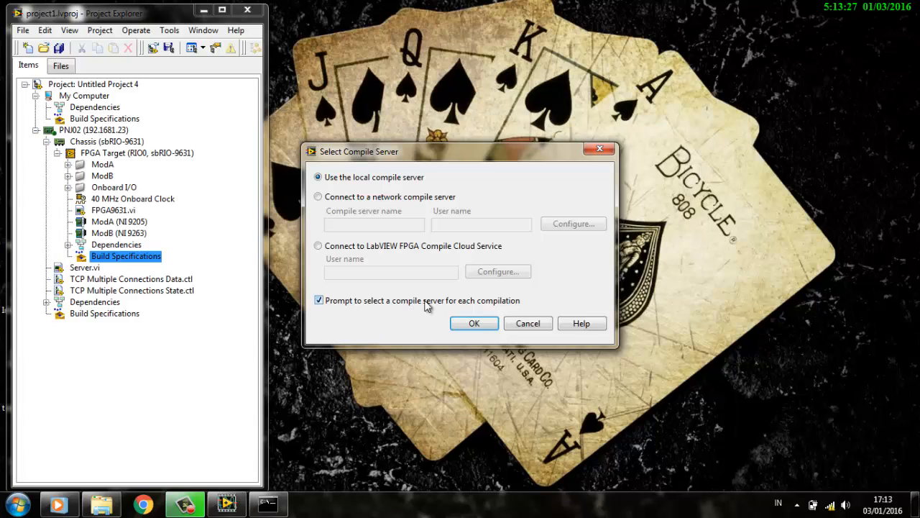
{"action": "left_click", "coordinate": [482, 324]}
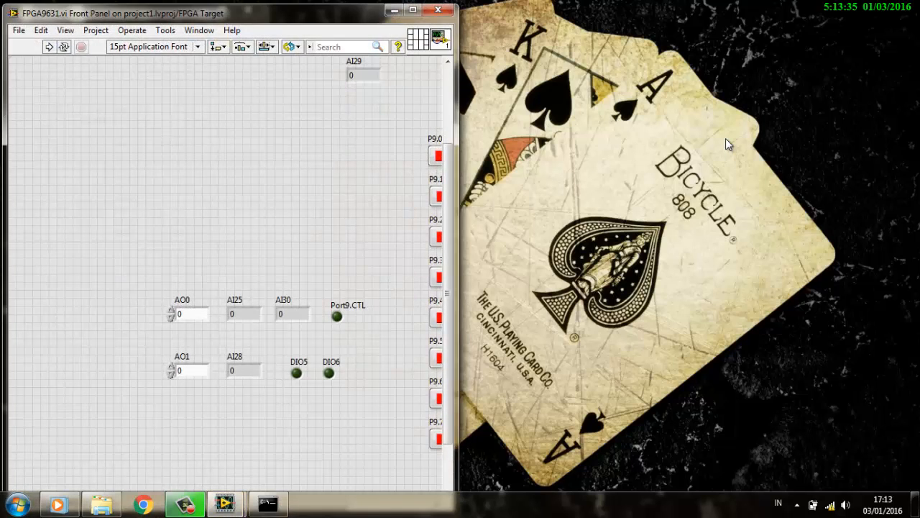
Step: Return to the project1 project tree and open the Server VI
{"action": "left_click", "coordinate": [430, 10]}
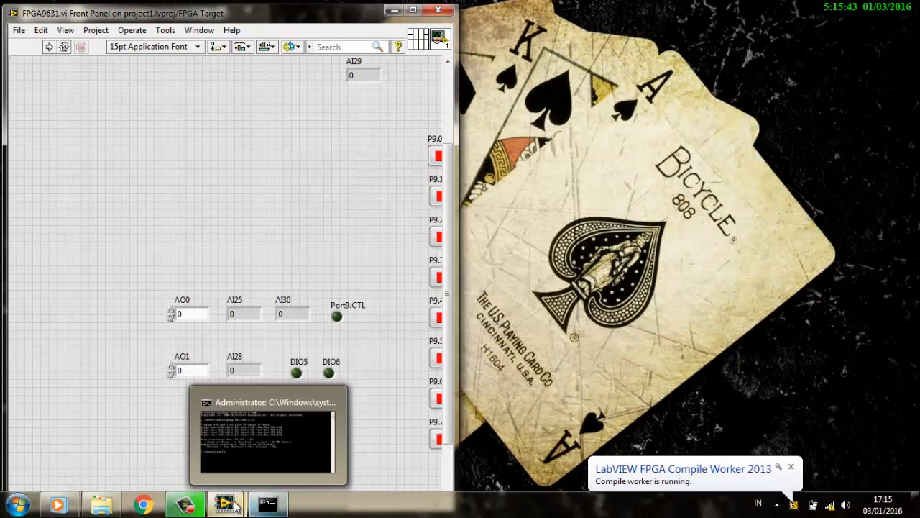
{"action": "mouse_move", "coordinate": [229, 505]}
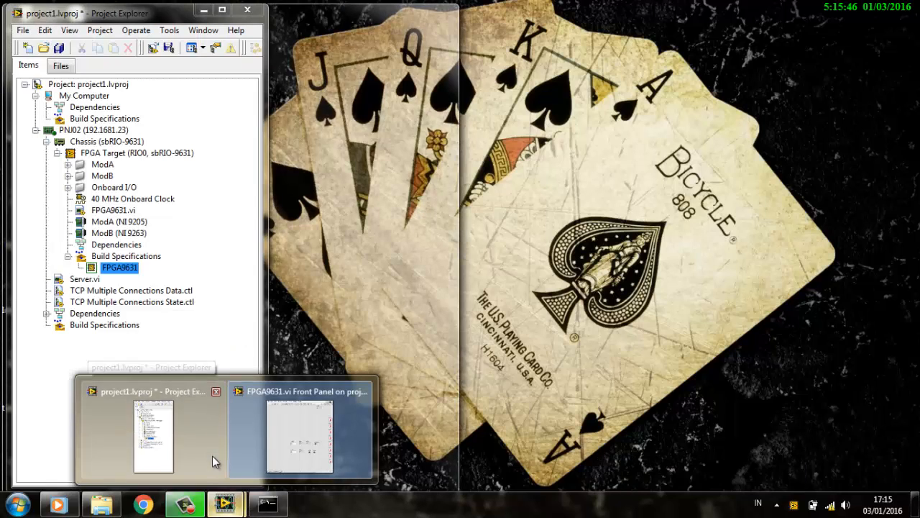
{"action": "left_click", "coordinate": [212, 455]}
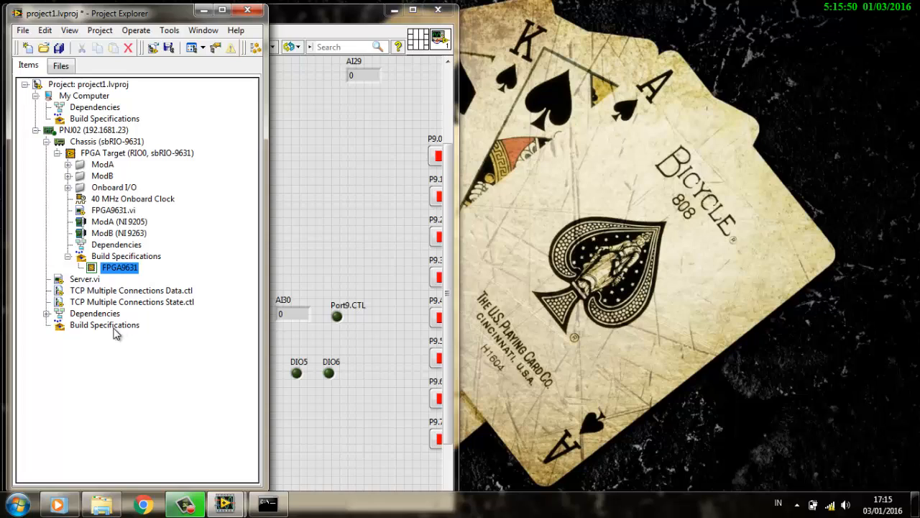
{"action": "left_click", "coordinate": [95, 279]}
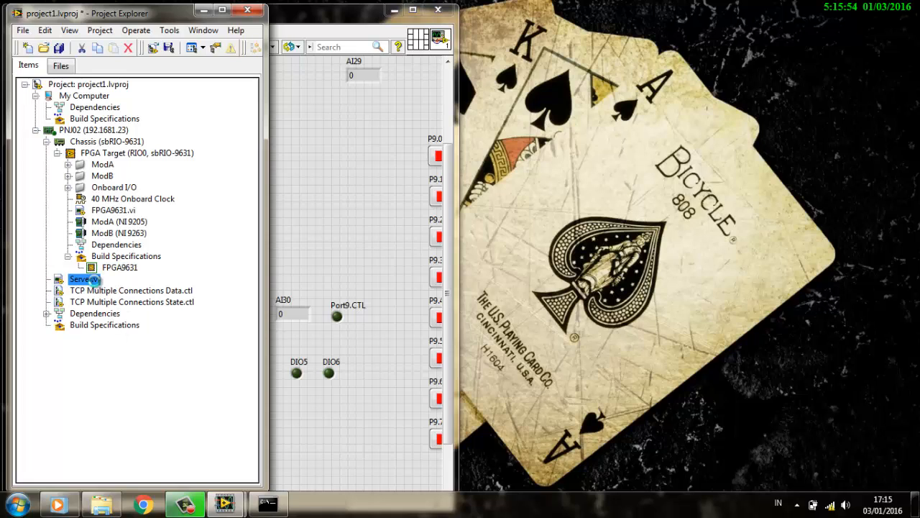
{"action": "double_click", "coordinate": [94, 280]}
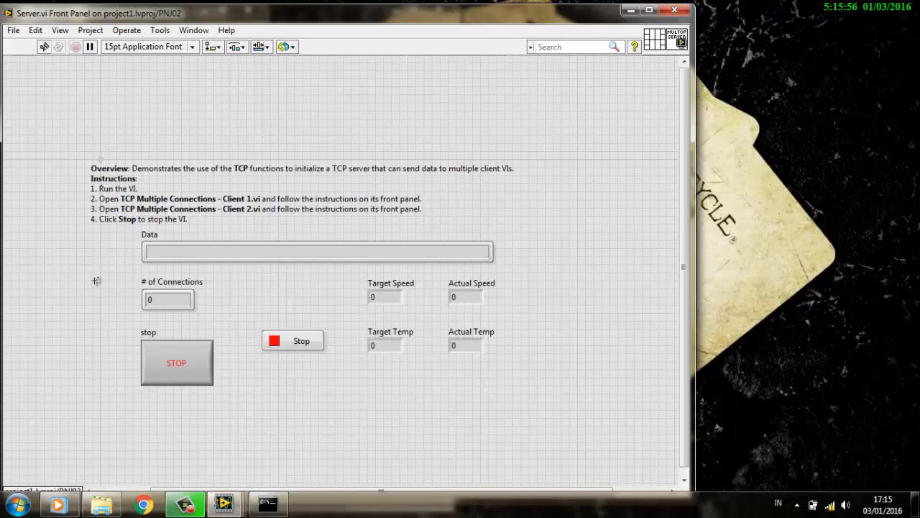
Step: Check the Server VI's error list and locate the Open FPGA VI Reference error on the block diagram
{"action": "left_click", "coordinate": [99, 161]}
{"action": "left_click", "coordinate": [44, 48]}
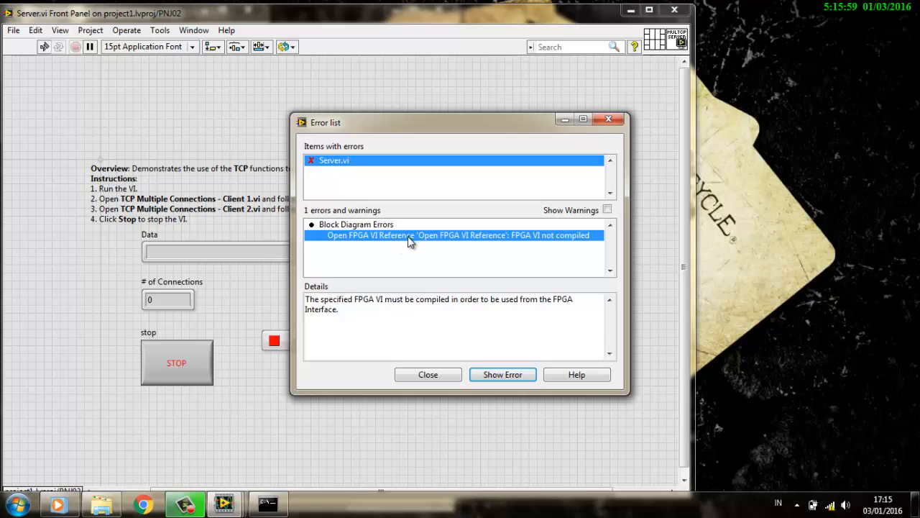
{"action": "left_click", "coordinate": [501, 376]}
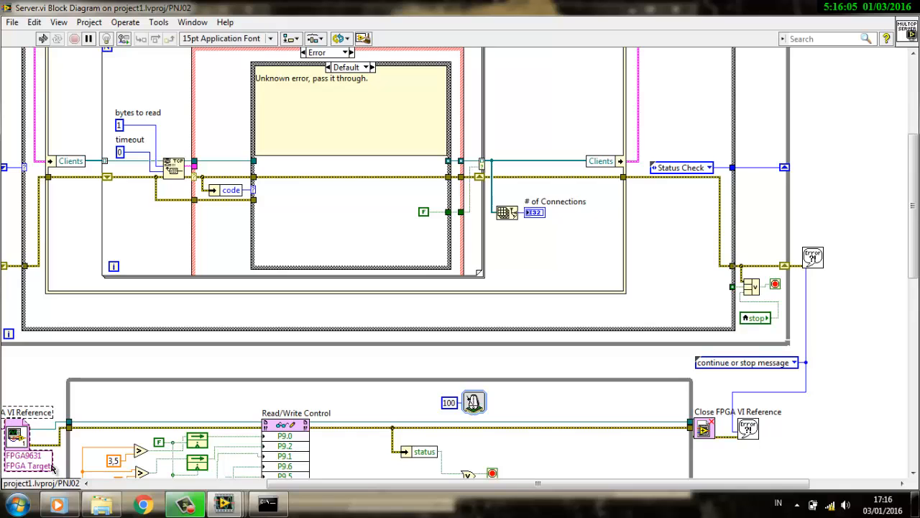
Step: Open the FPGA9631 VI from the Open FPGA VI Reference node on the Server block diagram
{"action": "double_click", "coordinate": [22, 443]}
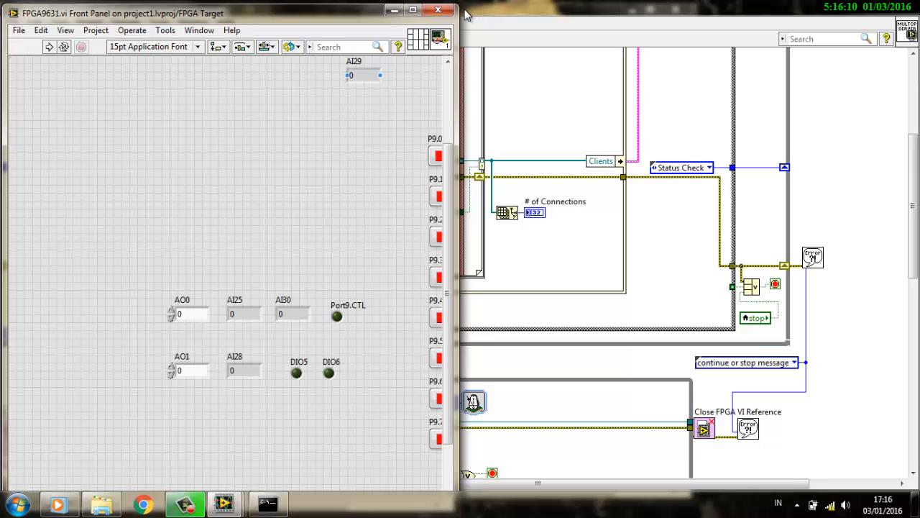
{"action": "left_click", "coordinate": [440, 11]}
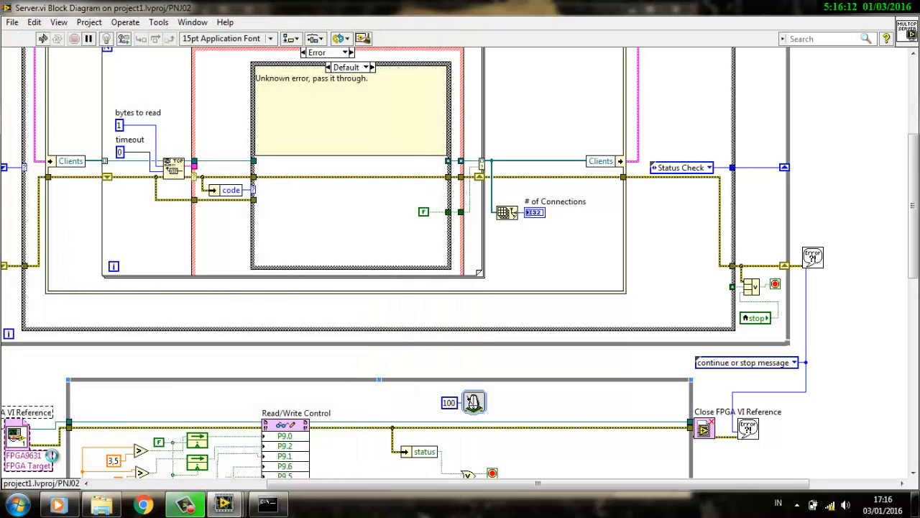
{"action": "double_click", "coordinate": [23, 438]}
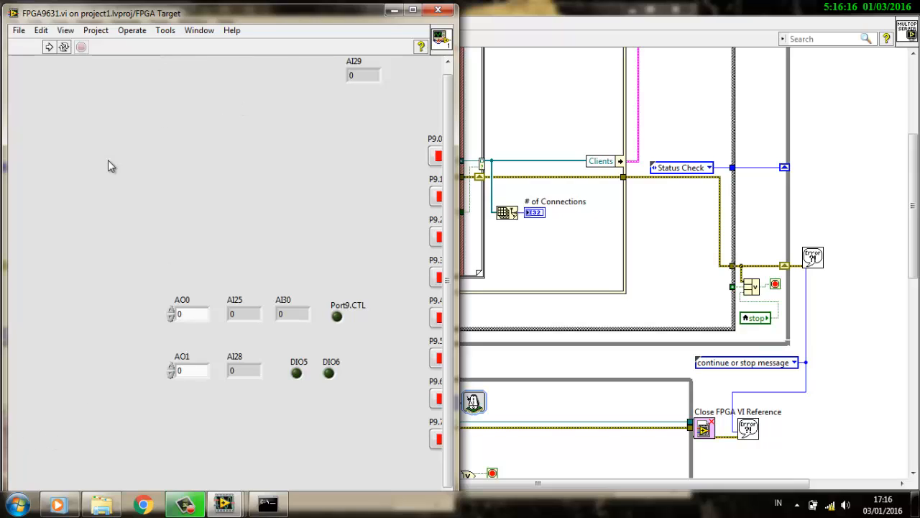
Step: Try to run the FPGA9631 VI continuously, follow the compilation in the Compilation Status window until it finishes, and close that window
{"action": "left_click", "coordinate": [64, 47]}
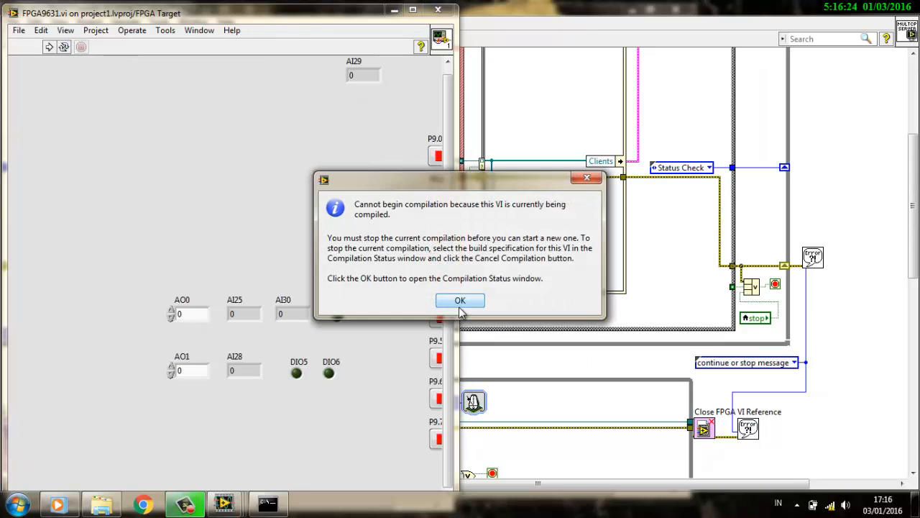
{"action": "left_click", "coordinate": [460, 300]}
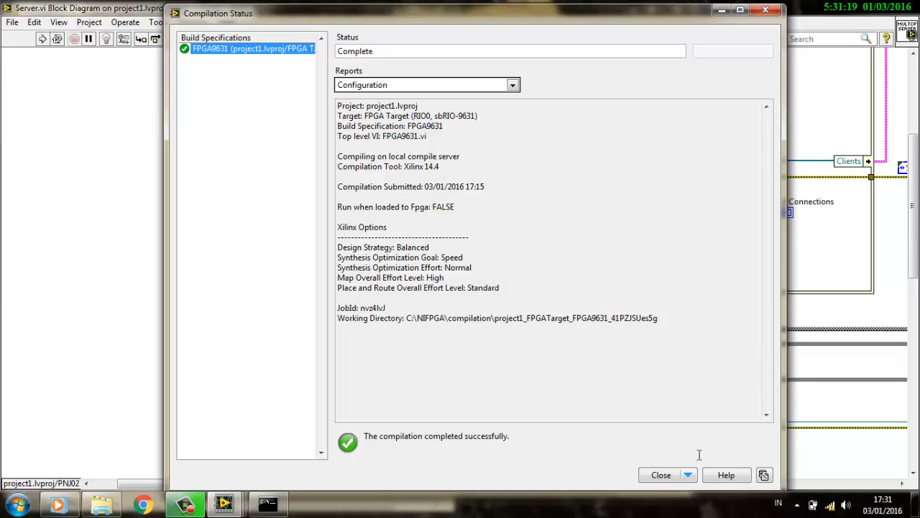
{"action": "left_click", "coordinate": [656, 477]}
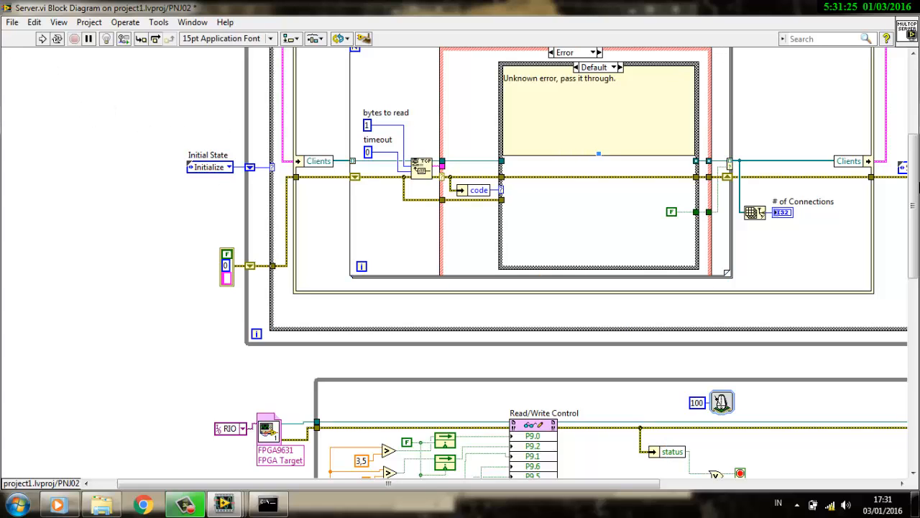
Step: Examine the Server block diagram from the state machine to the FPGA I/O and string concatenation, and close it and the FPGA9631 VI
{"action": "left_click_drag", "start_coordinate": [916, 189], "coordinate": [916, 149]}
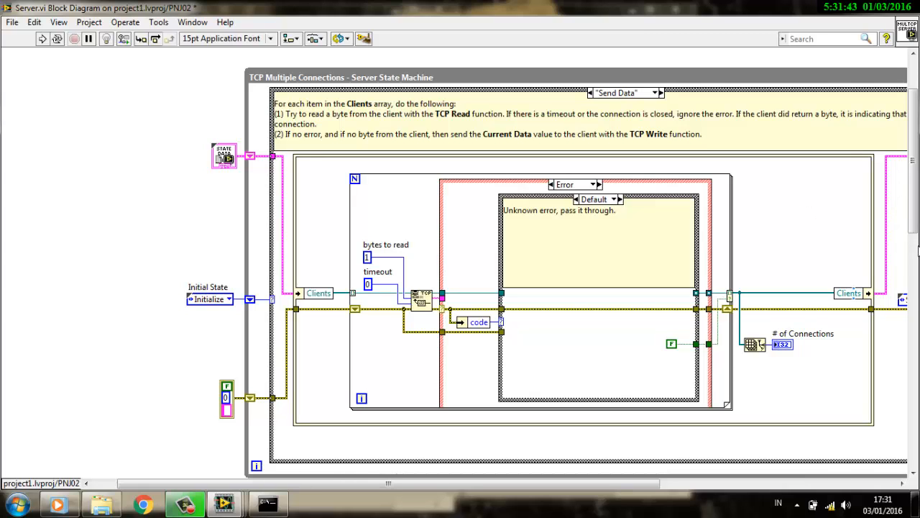
{"action": "left_click_drag", "start_coordinate": [917, 240], "coordinate": [916, 254]}
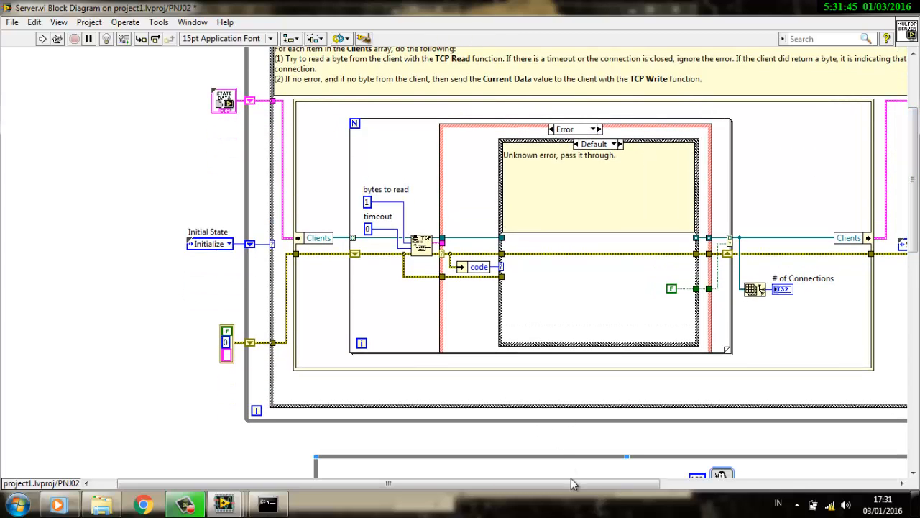
{"action": "left_click_drag", "start_coordinate": [579, 483], "coordinate": [683, 466]}
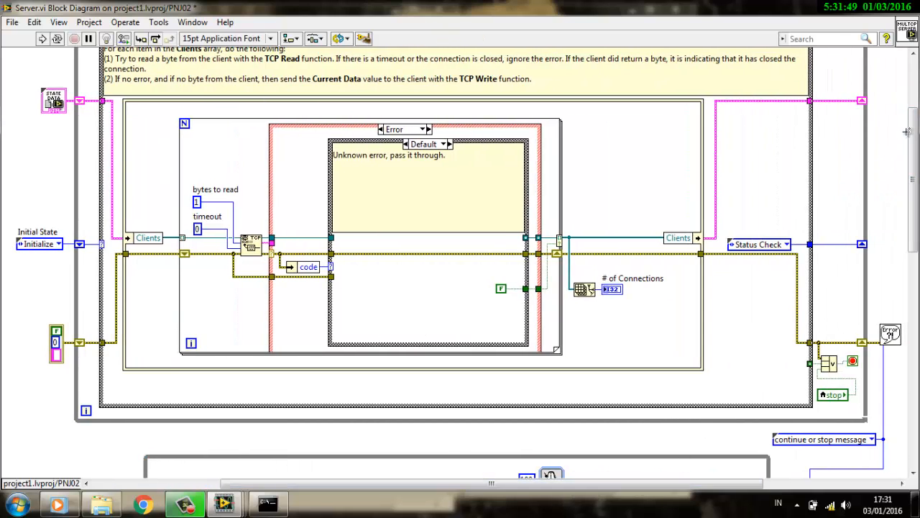
{"action": "left_click_drag", "start_coordinate": [913, 133], "coordinate": [916, 276]}
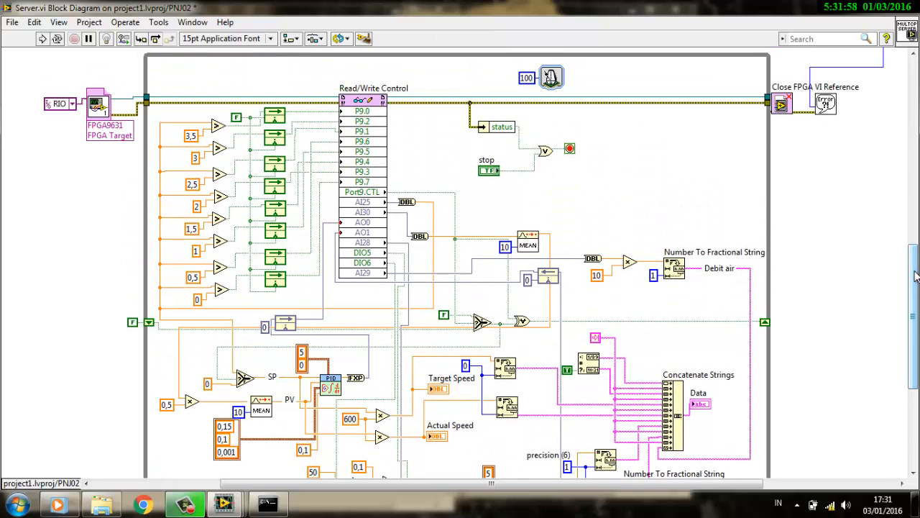
{"action": "left_click", "coordinate": [694, 395]}
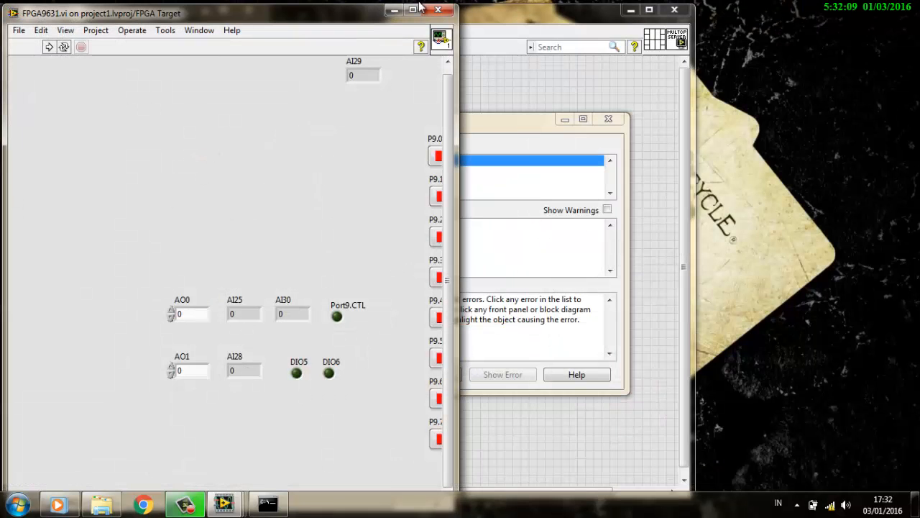
{"action": "left_click", "coordinate": [437, 10]}
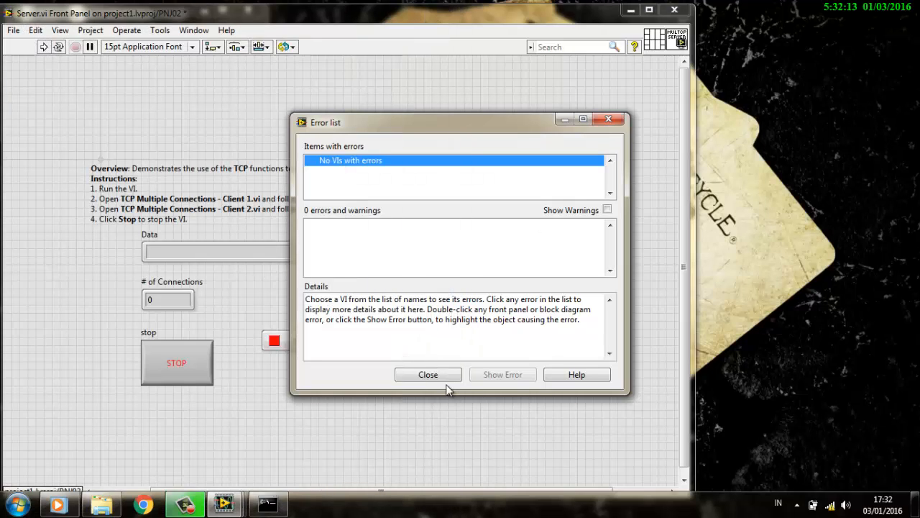
Step: Close the error list, then close the Server VI and save its changes to return to the project1 project
{"action": "left_click", "coordinate": [449, 371]}
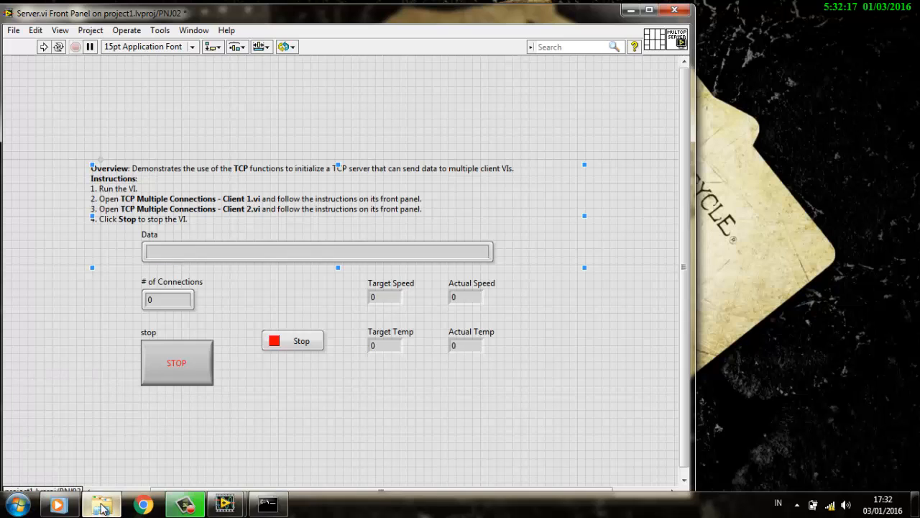
{"action": "left_click", "coordinate": [101, 506]}
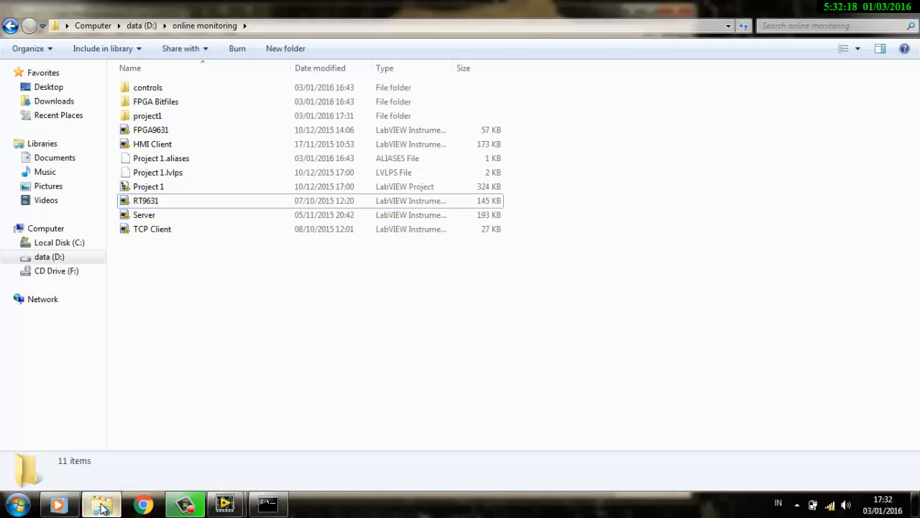
{"action": "left_click", "coordinate": [237, 506]}
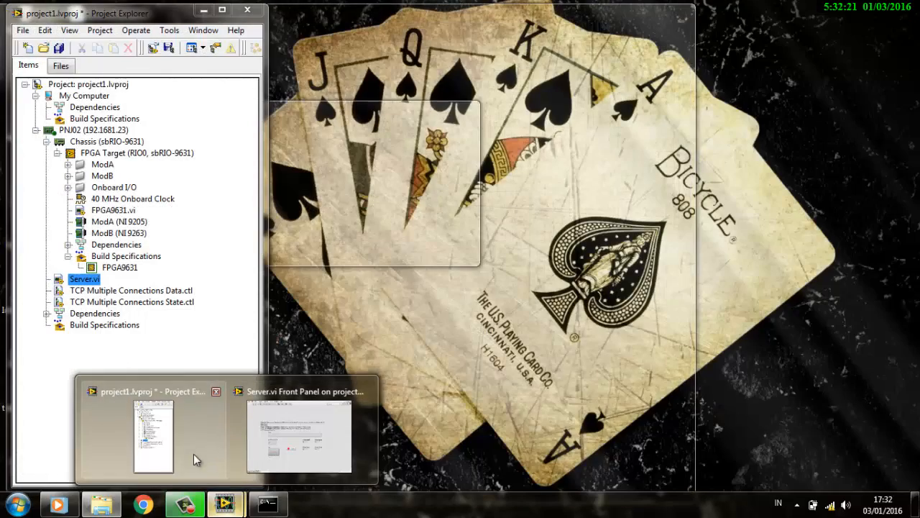
{"action": "left_click", "coordinate": [194, 455]}
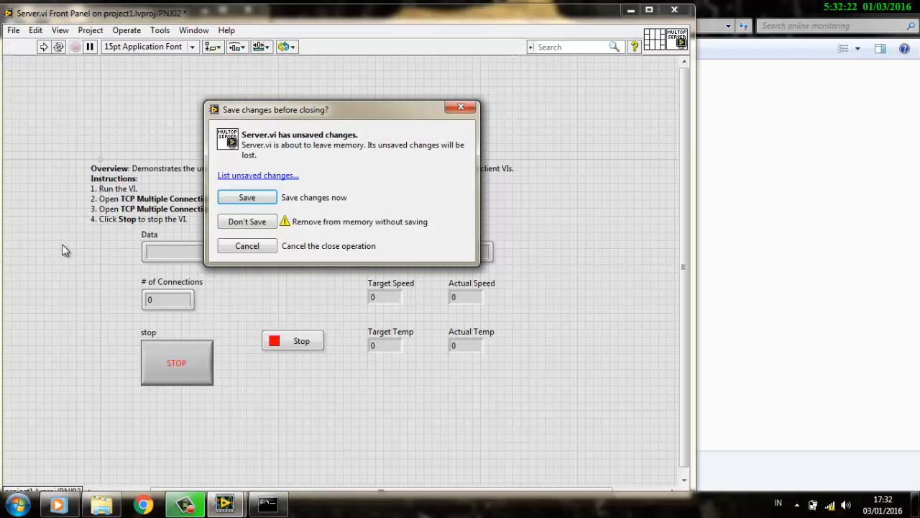
{"action": "left_click", "coordinate": [260, 203]}
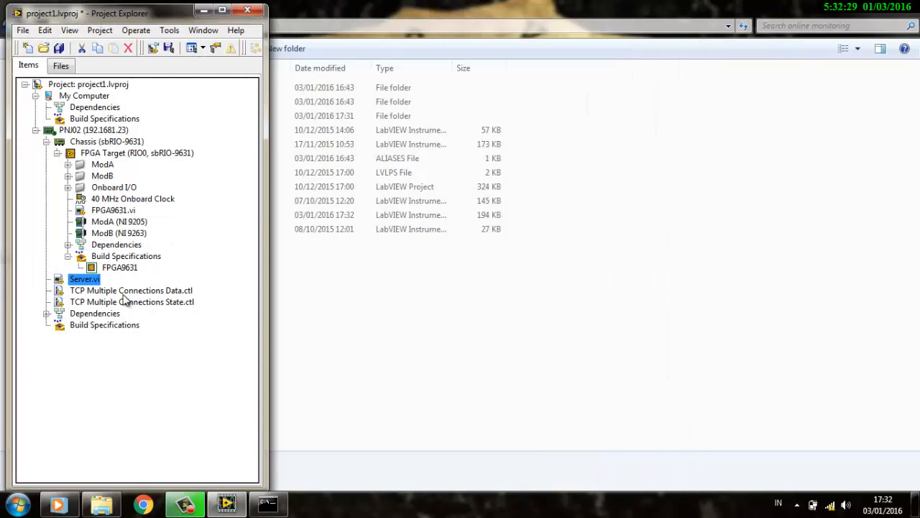
Step: Create a new Real-Time Application build specification under the PNJ02 target and acknowledge the Application Builder information
{"action": "left_click", "coordinate": [123, 293]}
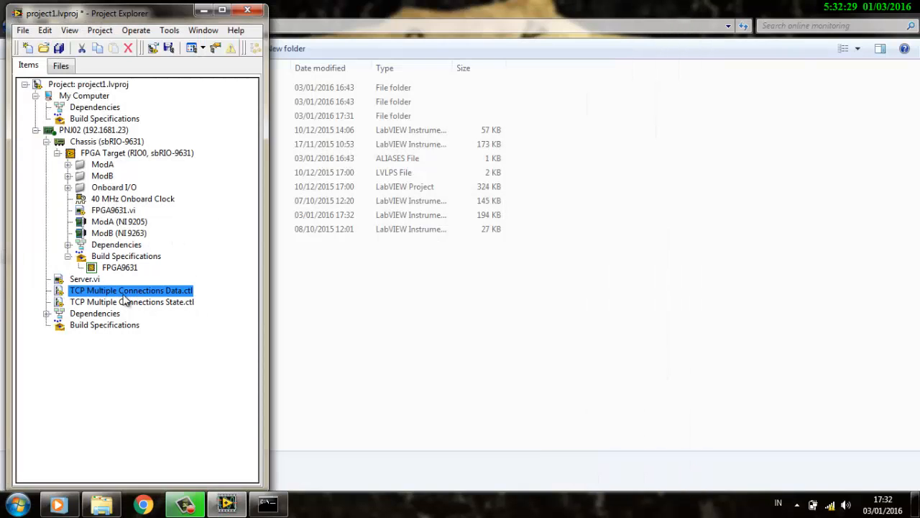
{"action": "right_click", "coordinate": [97, 327]}
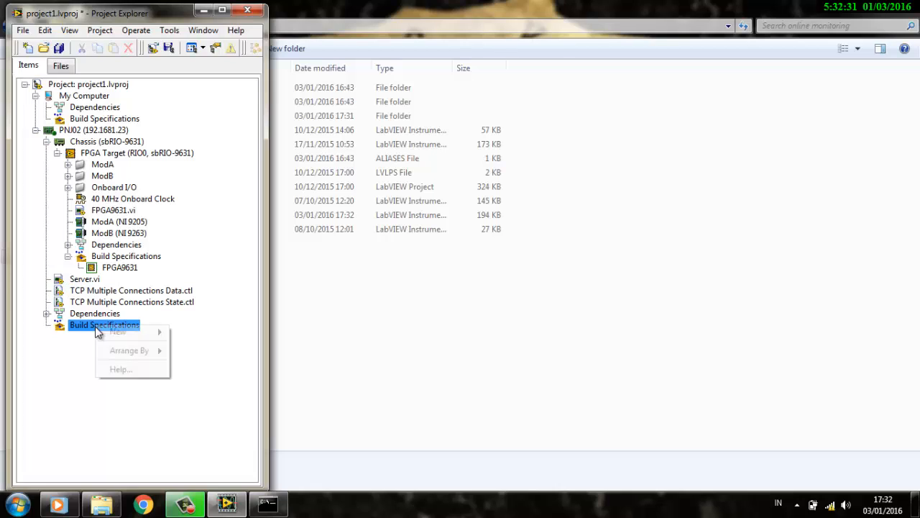
{"action": "mouse_move", "coordinate": [122, 331]}
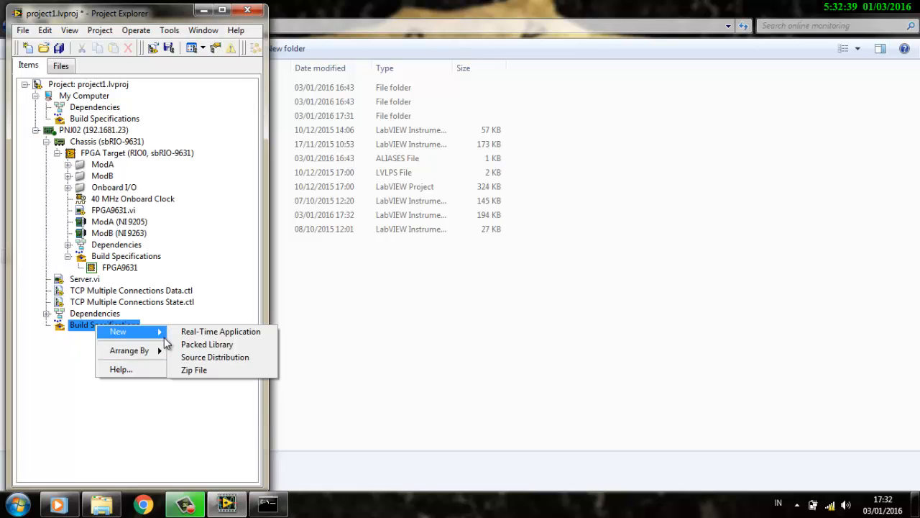
{"action": "left_click", "coordinate": [182, 335]}
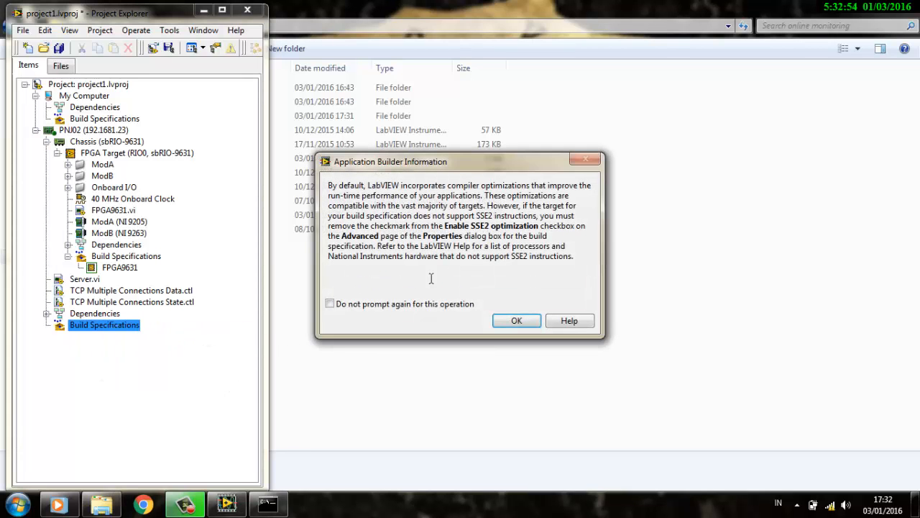
{"action": "left_click", "coordinate": [524, 320]}
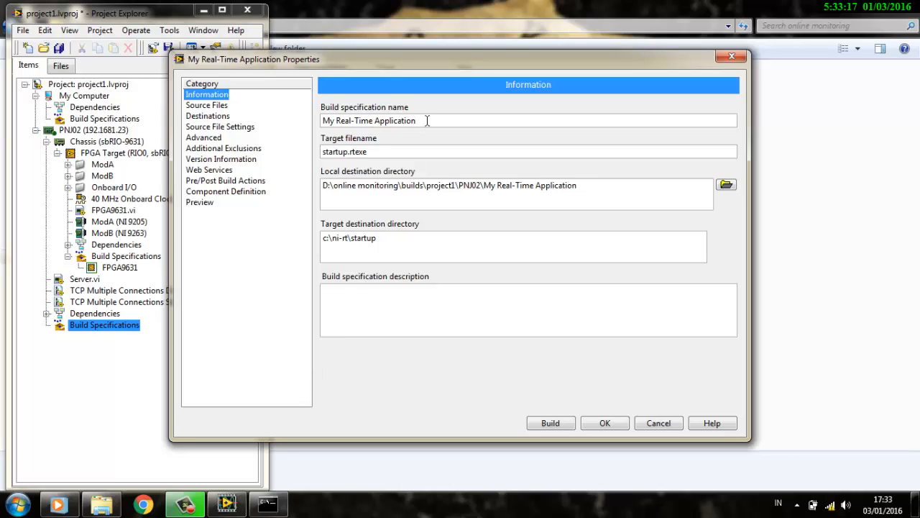
{"action": "left_click_drag", "start_coordinate": [425, 121], "coordinate": [302, 126]}
Step: Set Server.vi as the startup VI and always include TCP Multiple Connections Data.ctl and TCP Multiple Connections State.ctl in the build
{"action": "left_click", "coordinate": [208, 106]}
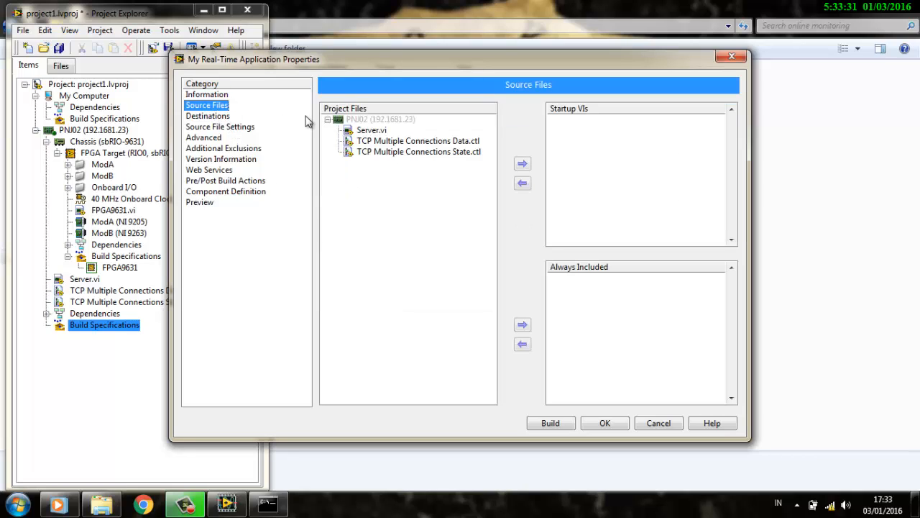
{"action": "left_click", "coordinate": [352, 131]}
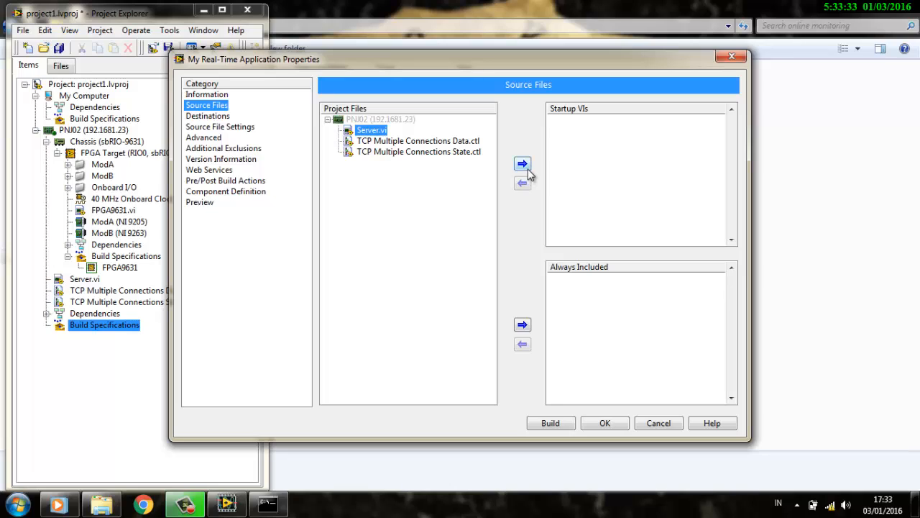
{"action": "left_click", "coordinate": [524, 164]}
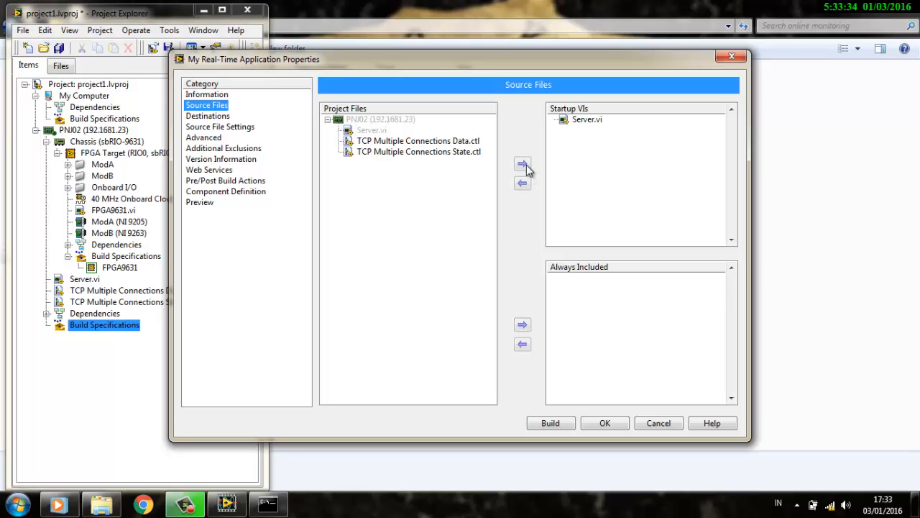
{"action": "left_click", "coordinate": [419, 142]}
{"action": "left_click", "coordinate": [523, 325]}
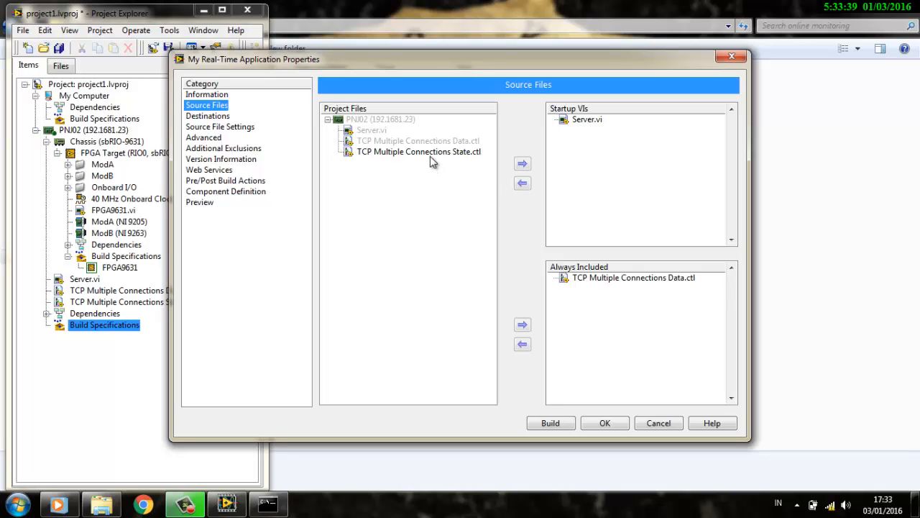
{"action": "left_click", "coordinate": [430, 154]}
{"action": "left_click", "coordinate": [522, 325]}
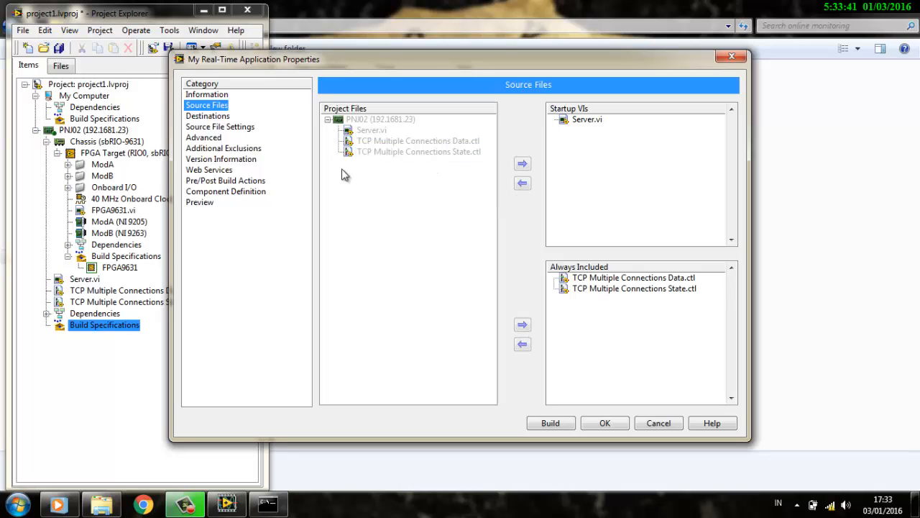
Step: Review the build specification's destinations, source file settings, advanced options, exclusions, version, web services, build actions and component definition
{"action": "left_click", "coordinate": [208, 116]}
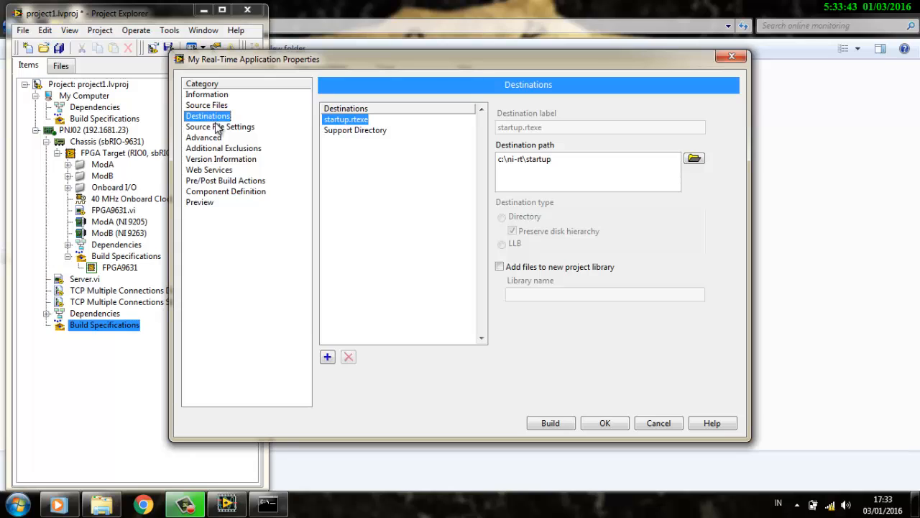
{"action": "left_click", "coordinate": [219, 128]}
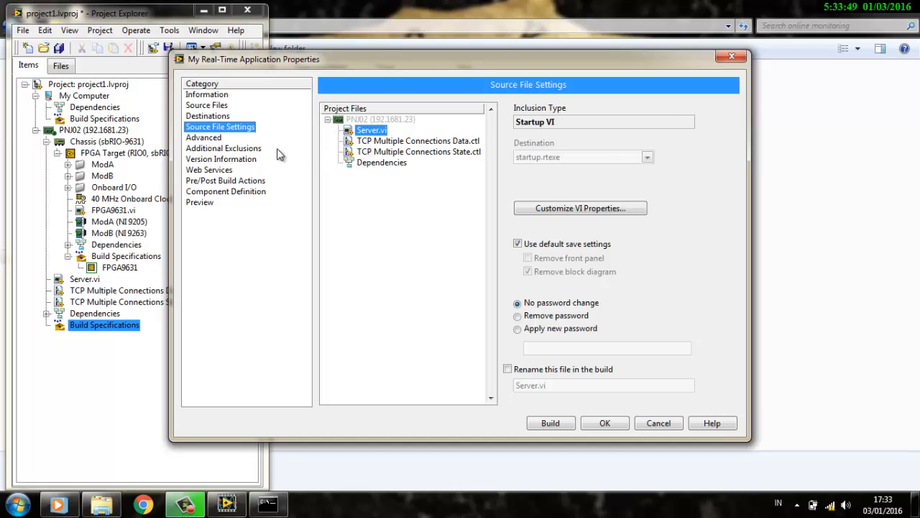
{"action": "left_click", "coordinate": [212, 139]}
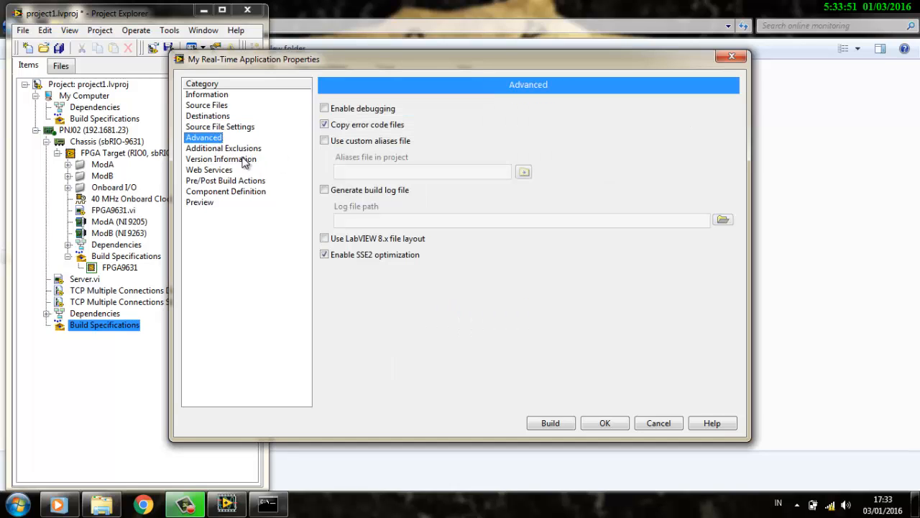
{"action": "left_click", "coordinate": [223, 150]}
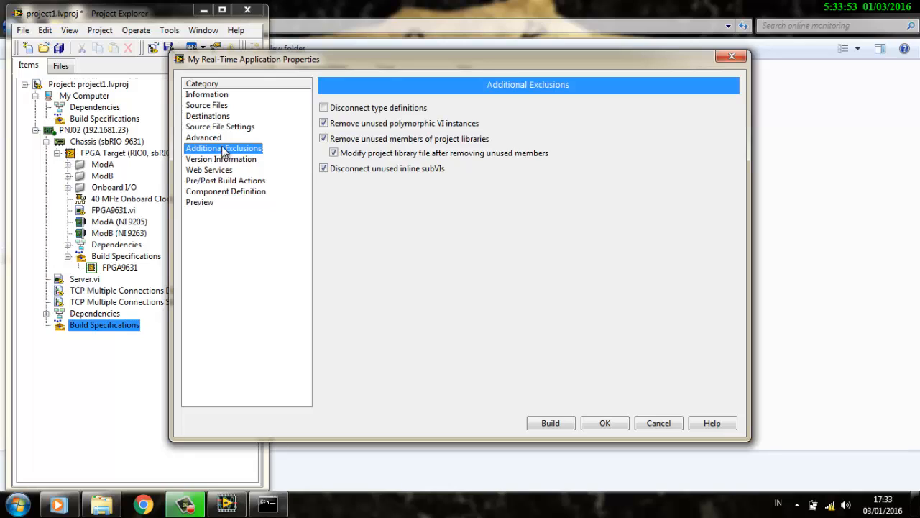
{"action": "left_click", "coordinate": [225, 159]}
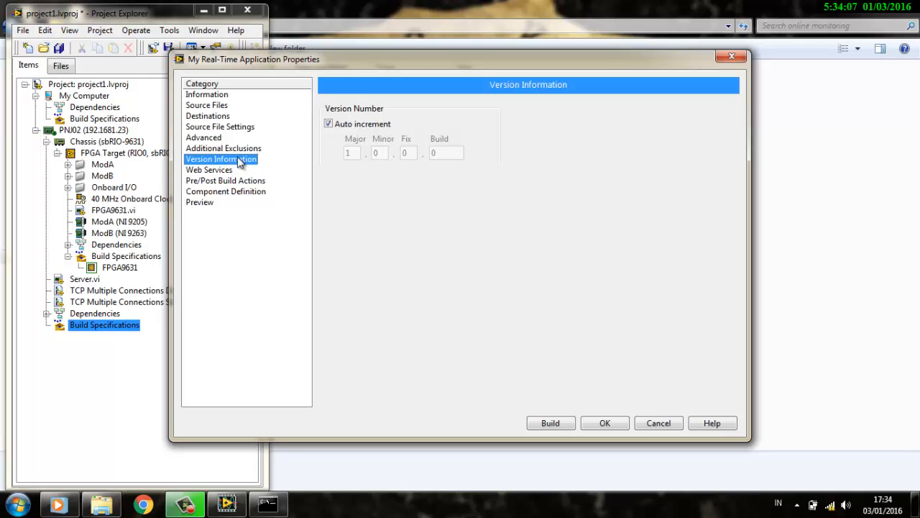
{"action": "left_click", "coordinate": [225, 170]}
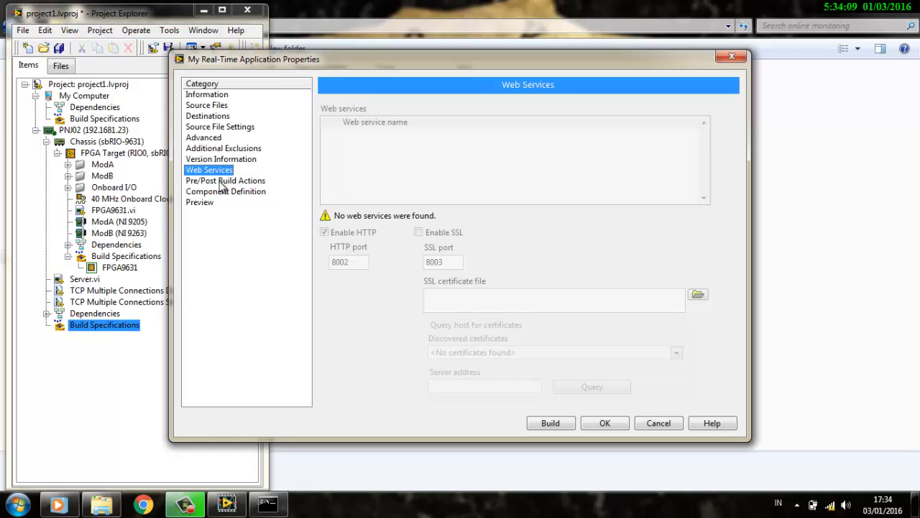
{"action": "left_click", "coordinate": [216, 183]}
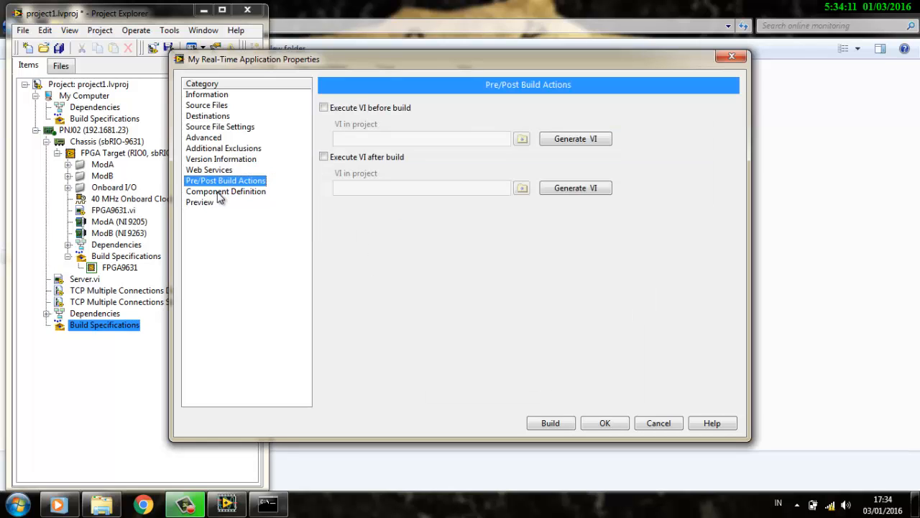
{"action": "left_click", "coordinate": [216, 192]}
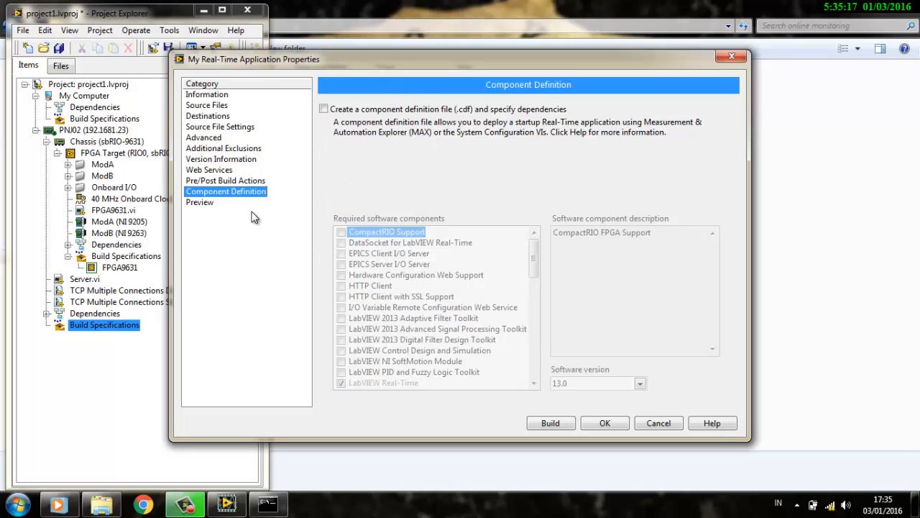
Step: Generate a preview of the files the build will produce, build My Real-Time Application and dismiss the build status
{"action": "left_click", "coordinate": [204, 203]}
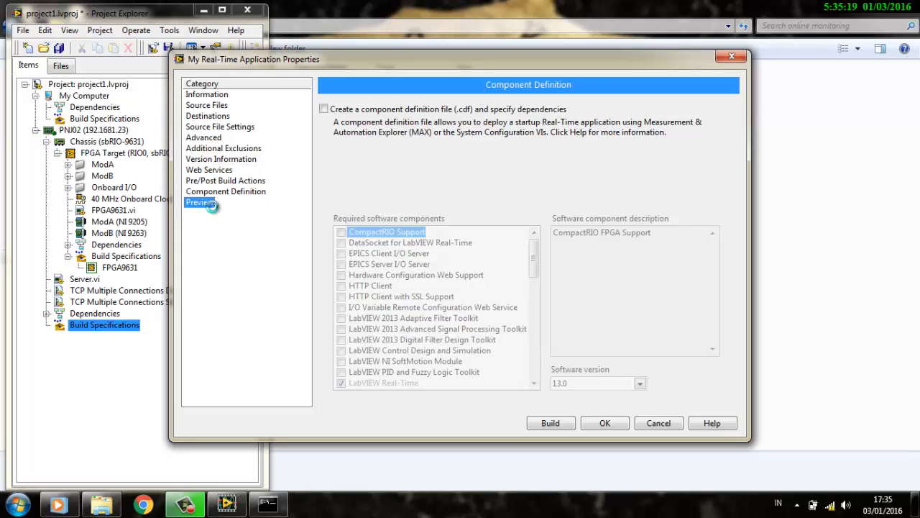
{"action": "left_click", "coordinate": [352, 112]}
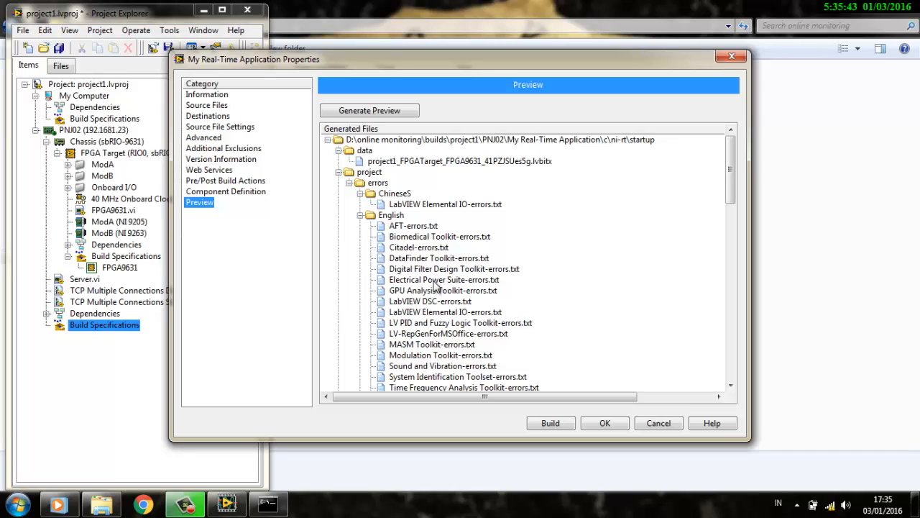
{"action": "left_click_drag", "start_coordinate": [734, 180], "coordinate": [728, 352]}
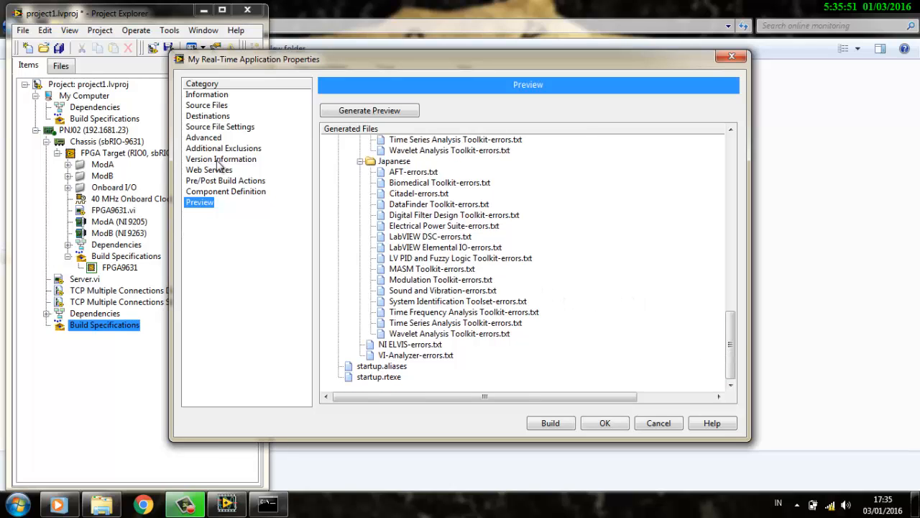
{"action": "left_click", "coordinate": [549, 424]}
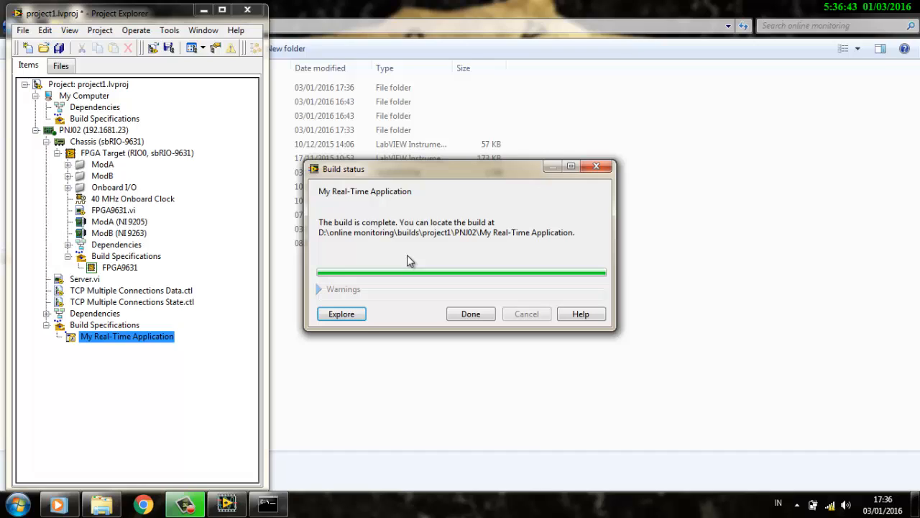
{"action": "left_click", "coordinate": [461, 316]}
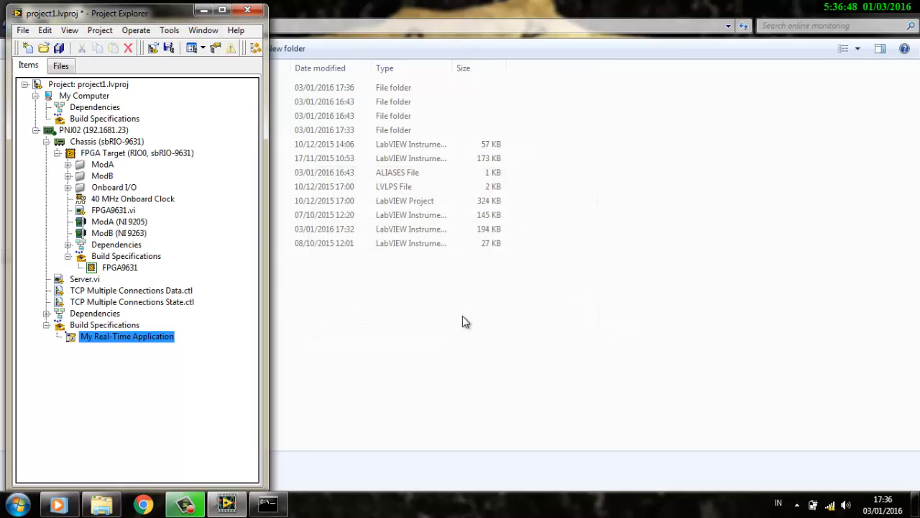
Step: Run My Real-Time Application as startup on the PNJ02 target and close the deployment progress window
{"action": "left_click", "coordinate": [180, 360]}
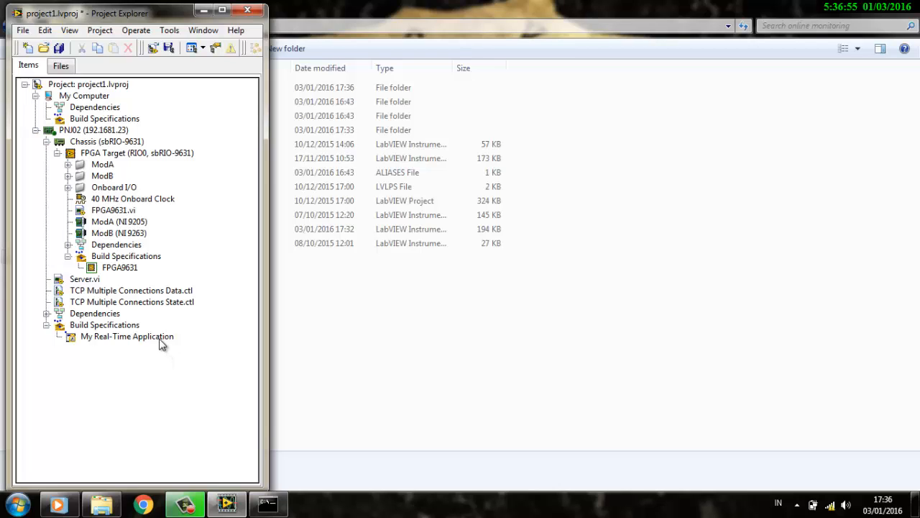
{"action": "left_click", "coordinate": [159, 343]}
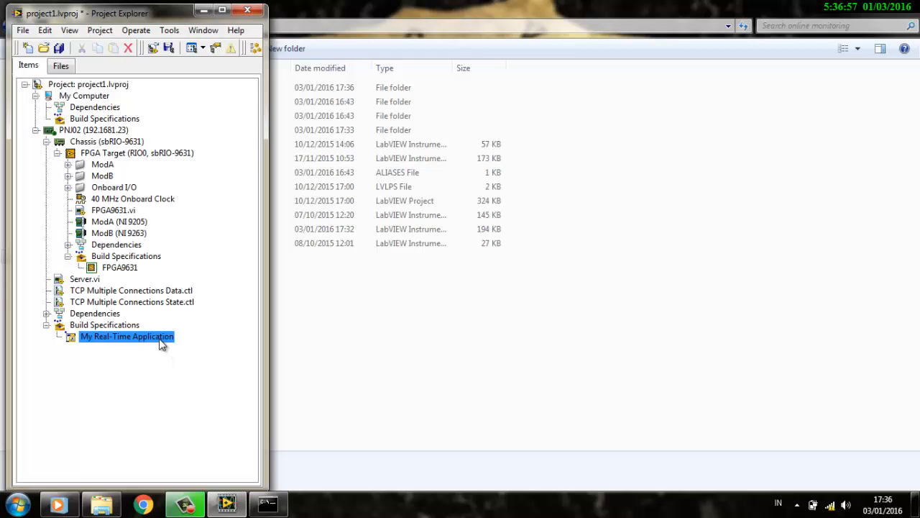
{"action": "right_click", "coordinate": [160, 343]}
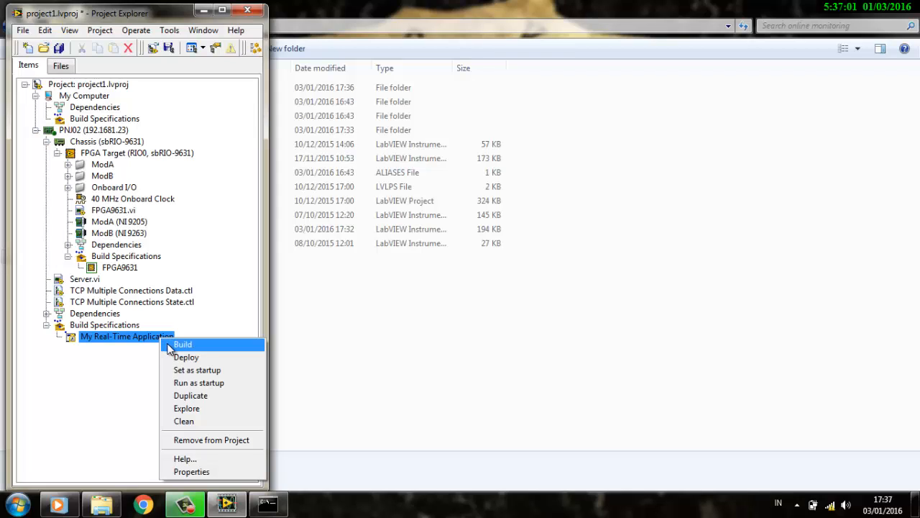
{"action": "left_click", "coordinate": [184, 384]}
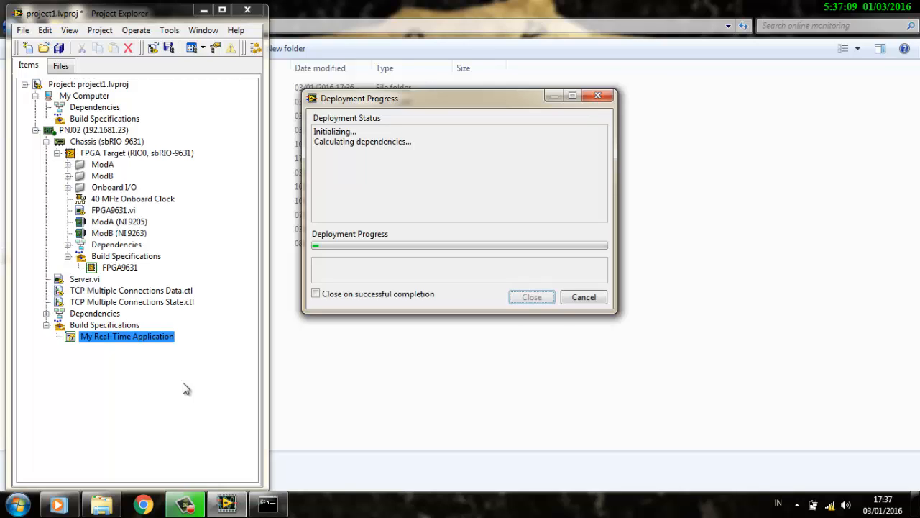
{"action": "left_click", "coordinate": [563, 298]}
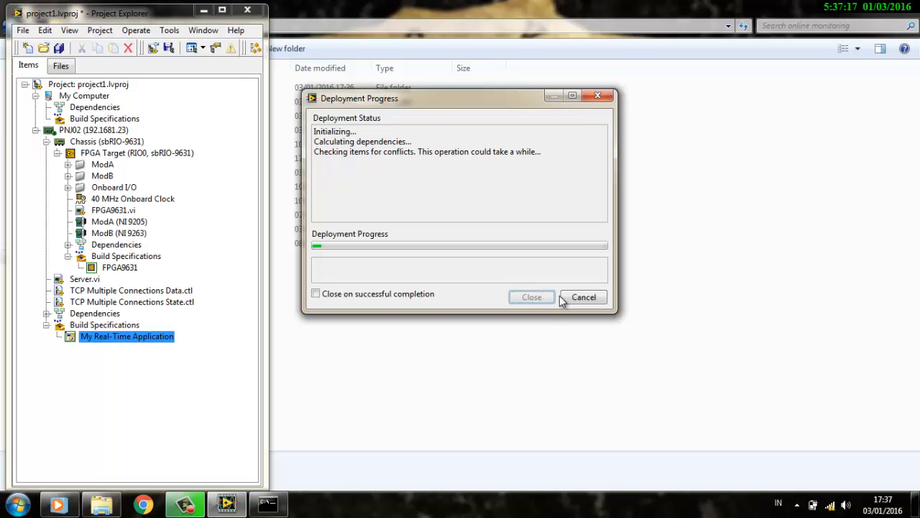
{"action": "left_click", "coordinate": [541, 302]}
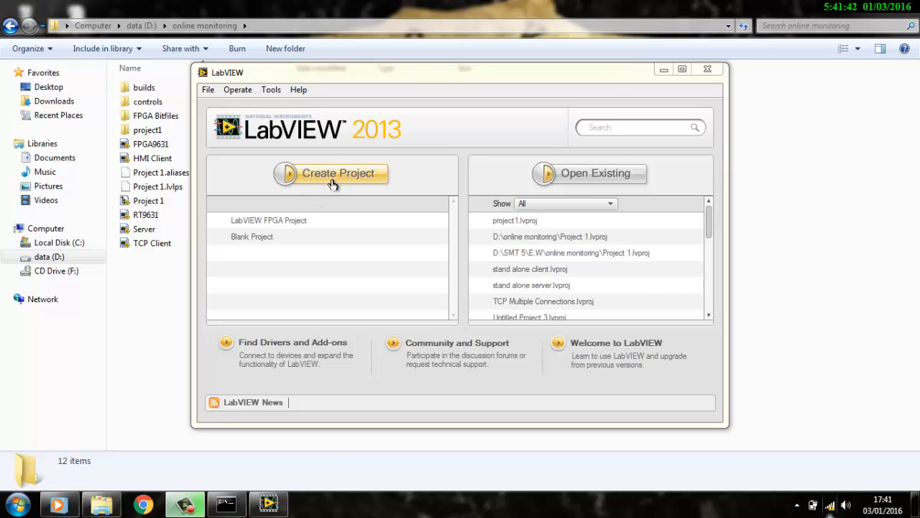
Step: Create a blank project and add HMI Client.vi from the online monitoring folder under My Computer
{"action": "double_click", "coordinate": [297, 239]}
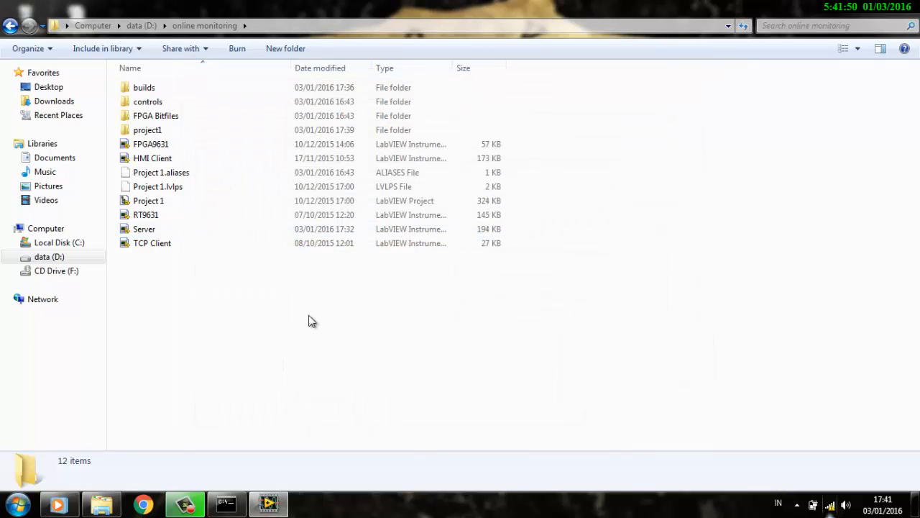
{"action": "left_click", "coordinate": [857, 6]}
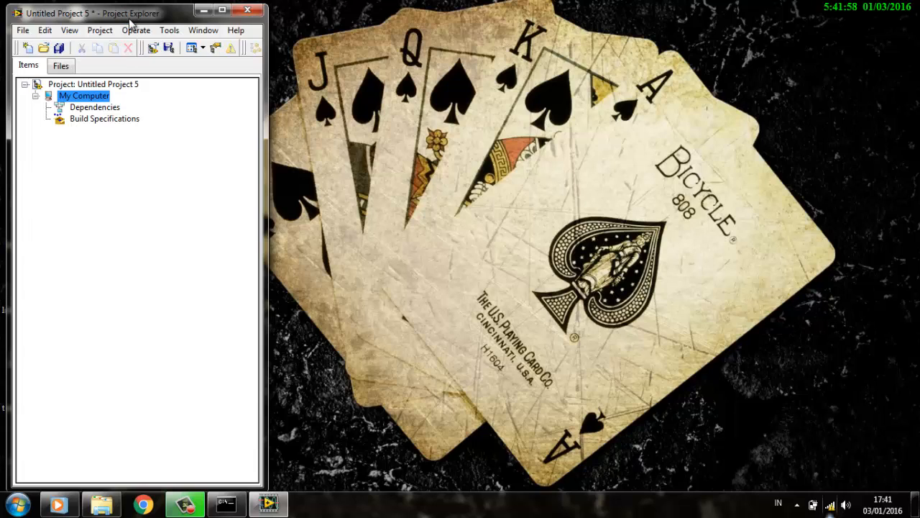
{"action": "right_click", "coordinate": [84, 103]}
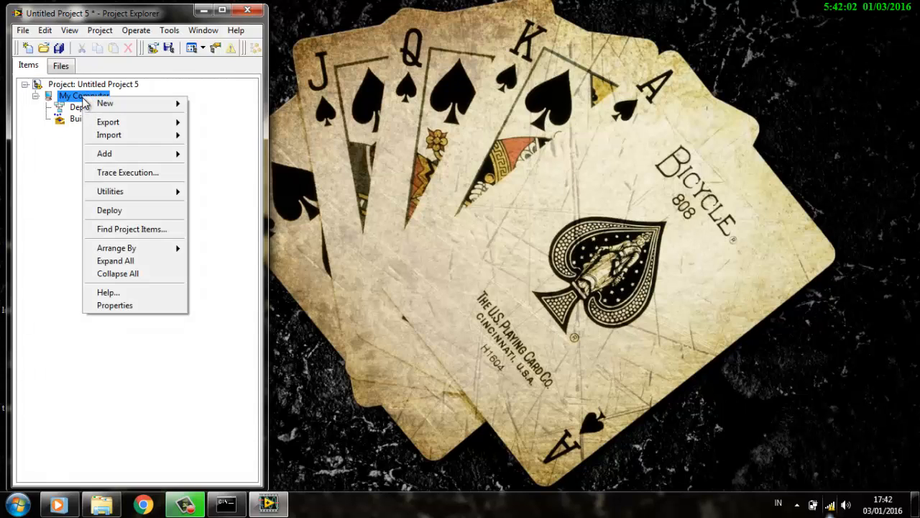
{"action": "mouse_move", "coordinate": [171, 110]}
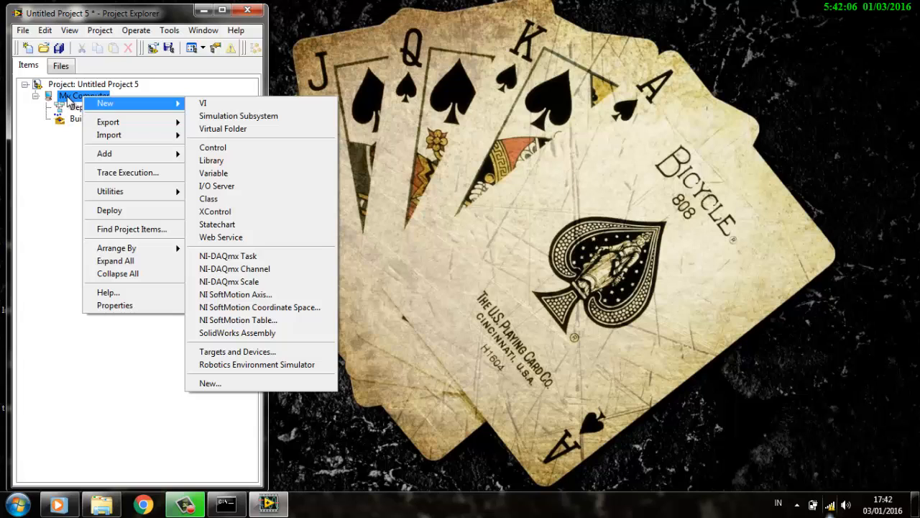
{"action": "mouse_move", "coordinate": [122, 157]}
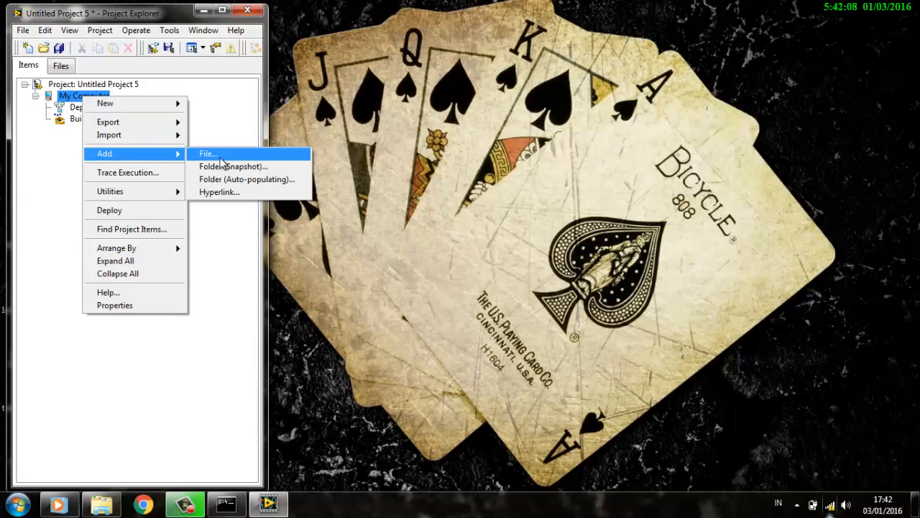
{"action": "left_click", "coordinate": [223, 154]}
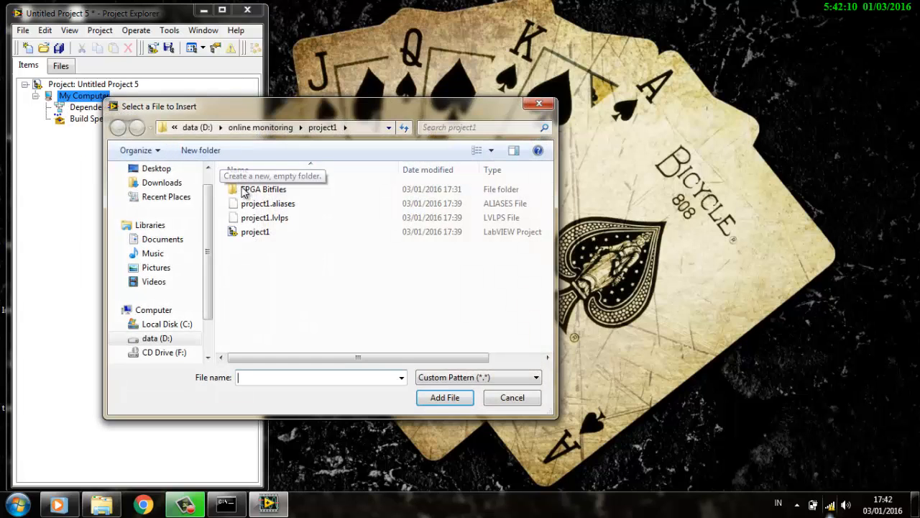
{"action": "left_click", "coordinate": [263, 129]}
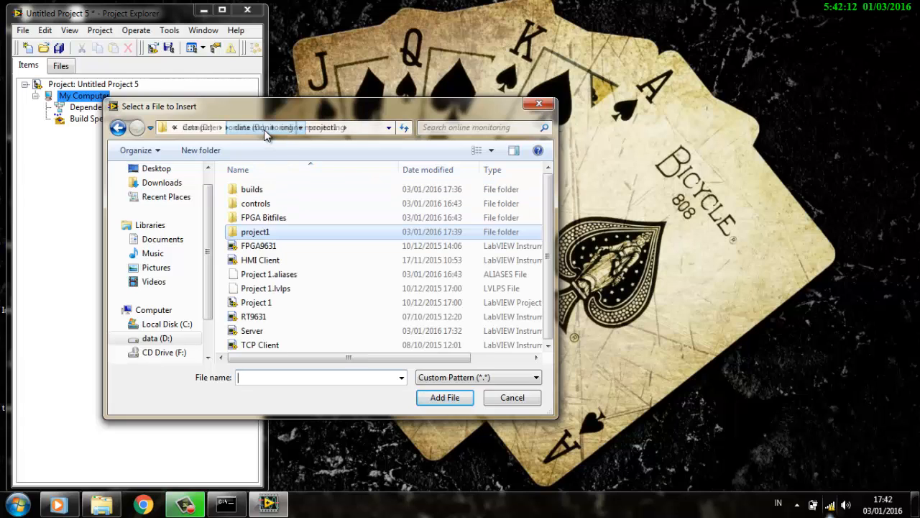
{"action": "left_click", "coordinate": [270, 260]}
{"action": "left_click", "coordinate": [449, 399]}
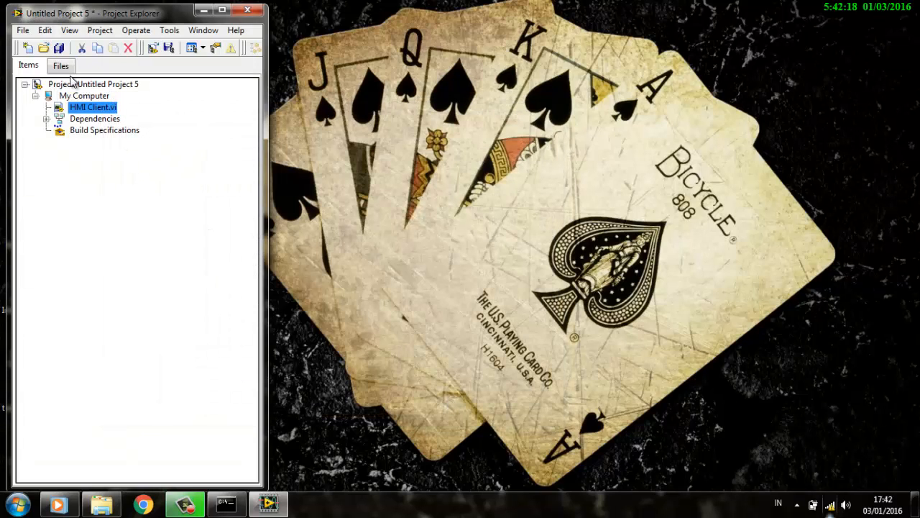
Step: Add TCP Multiple Connections Data.ctl and TCP Multiple Connections State.ctl from the controls folder under My Computer
{"action": "left_click", "coordinate": [78, 97]}
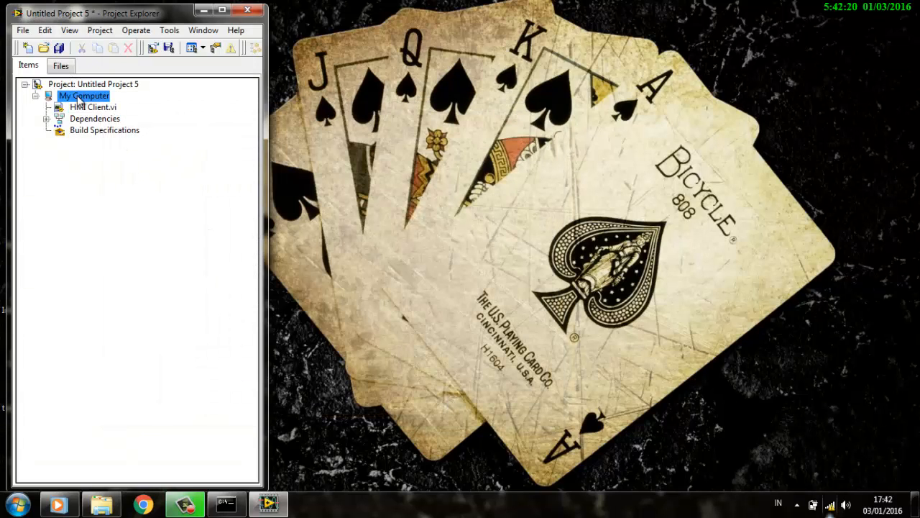
{"action": "right_click", "coordinate": [78, 97]}
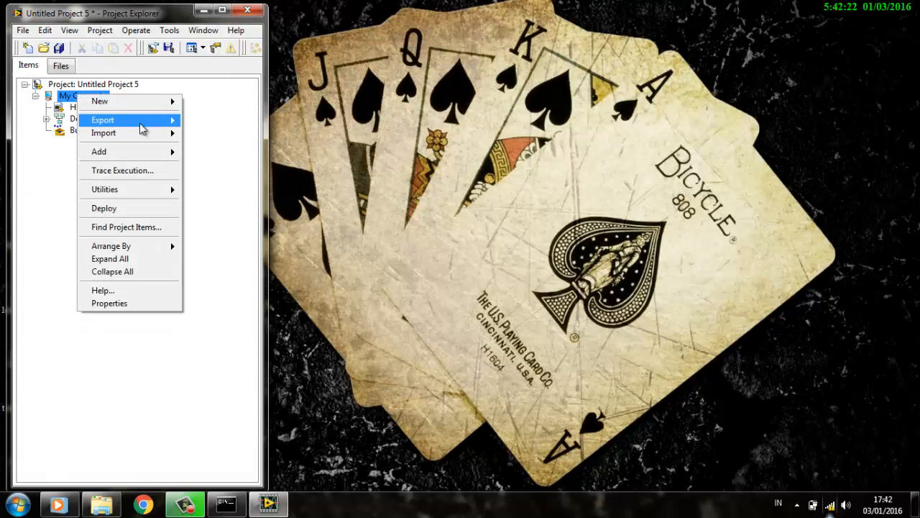
{"action": "mouse_move", "coordinate": [139, 153]}
{"action": "left_click", "coordinate": [198, 151]}
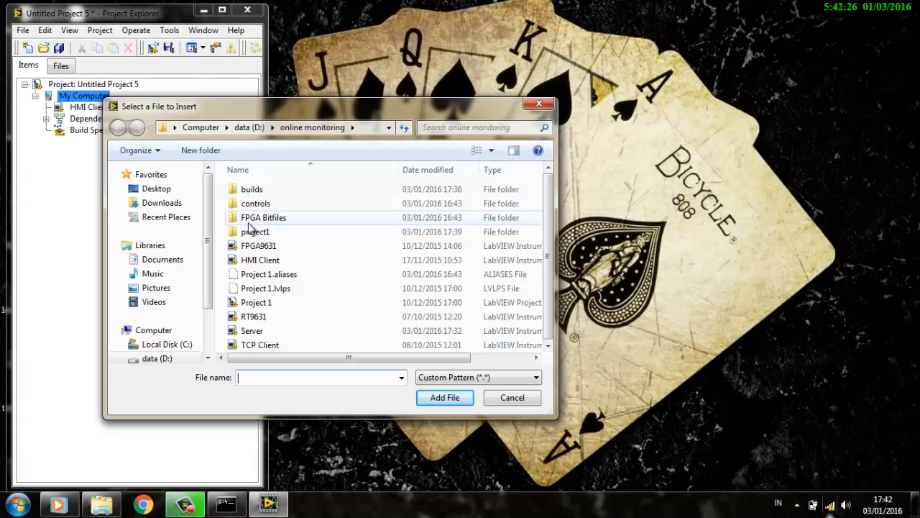
{"action": "left_click", "coordinate": [256, 203]}
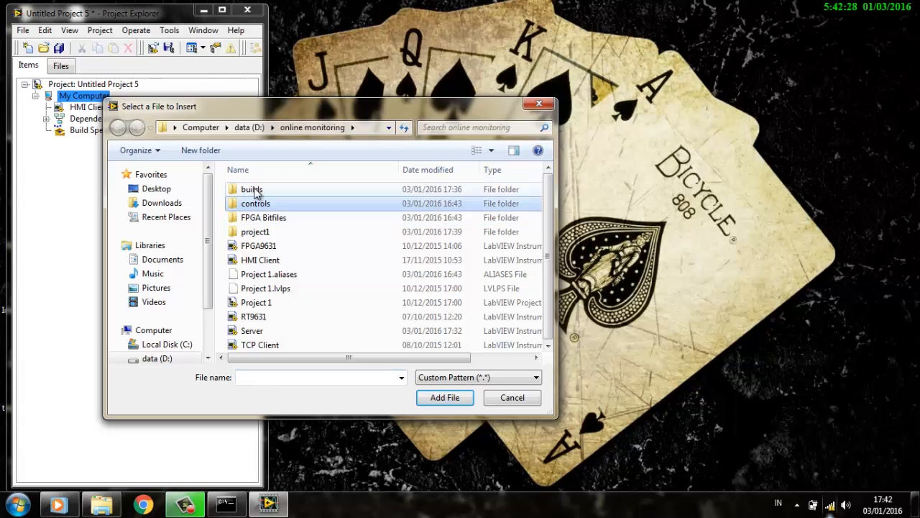
{"action": "double_click", "coordinate": [257, 205]}
{"action": "left_click", "coordinate": [246, 190]}
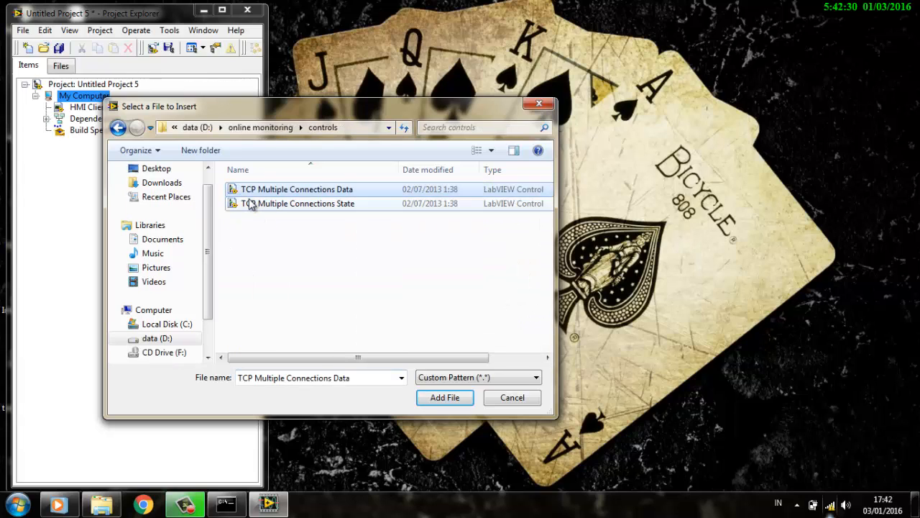
{"action": "left_click", "coordinate": [250, 204], "text": "shift"}
{"action": "left_click", "coordinate": [444, 399]}
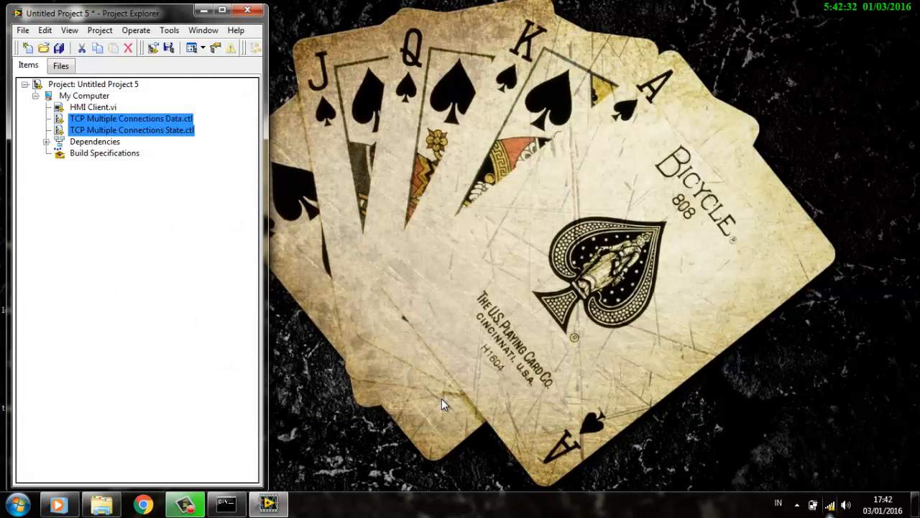
{"action": "left_click", "coordinate": [159, 261]}
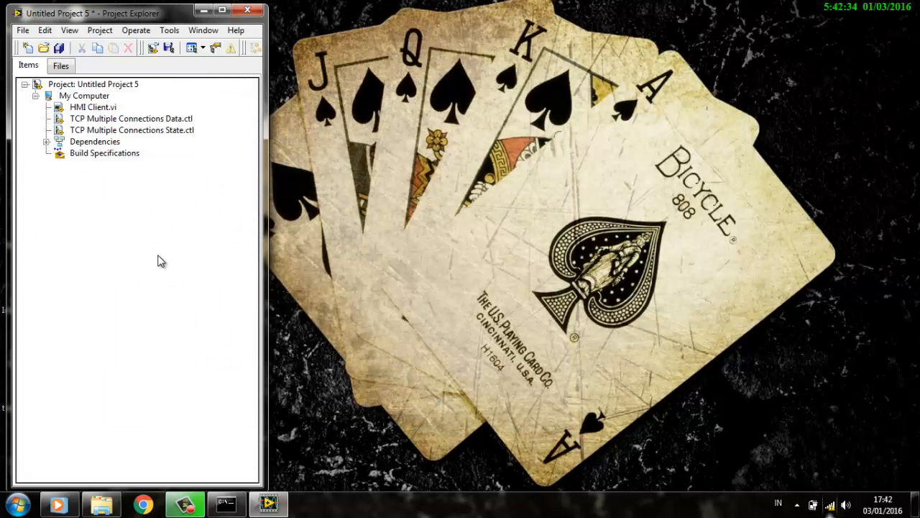
Step: Open HMI Client.vi and examine its front panel's tank, valve, sensor, server address and process value elements
{"action": "left_click", "coordinate": [101, 111]}
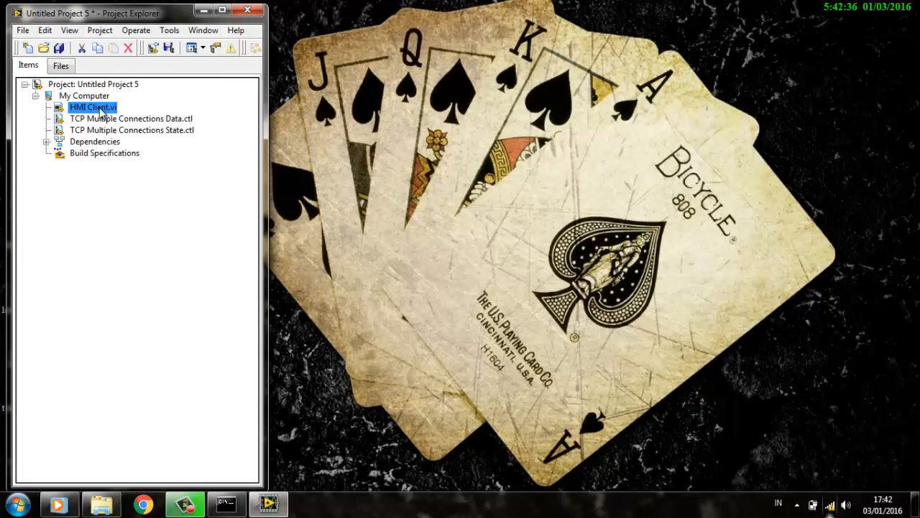
{"action": "double_click", "coordinate": [99, 107]}
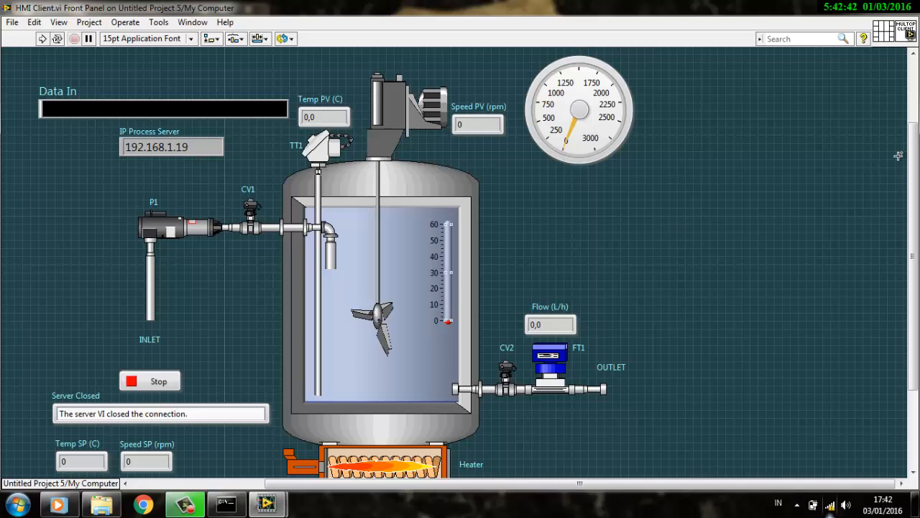
{"action": "mouse_move", "coordinate": [916, 155]}
{"action": "left_mouse_down"}
{"action": "mouse_move", "coordinate": [918, 183]}
{"action": "mouse_move", "coordinate": [919, 153]}
{"action": "mouse_move", "coordinate": [919, 164]}
{"action": "left_mouse_up"}
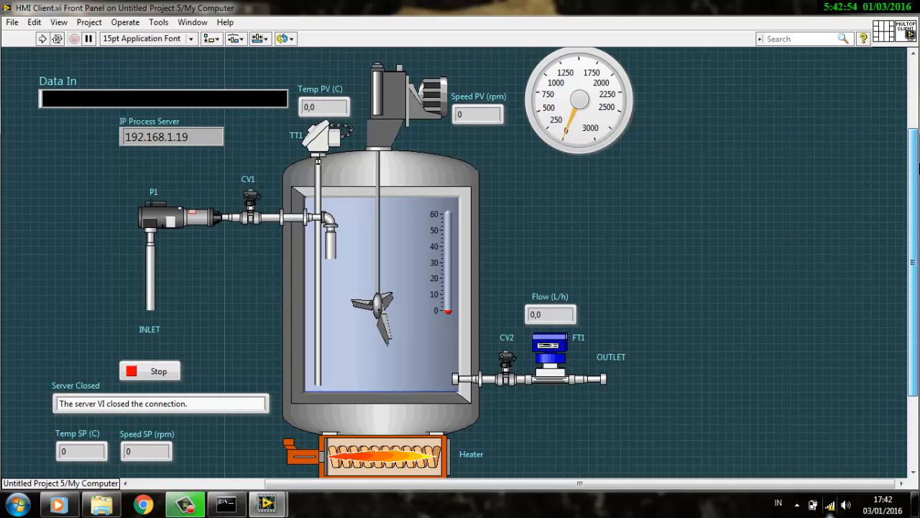
{"action": "left_click", "coordinate": [425, 149]}
{"action": "left_click", "coordinate": [174, 367]}
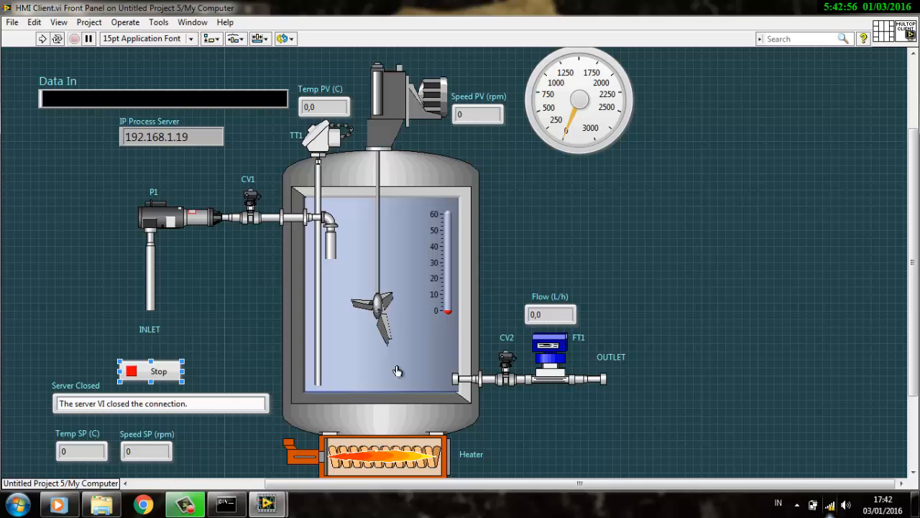
{"action": "left_click", "coordinate": [251, 212]}
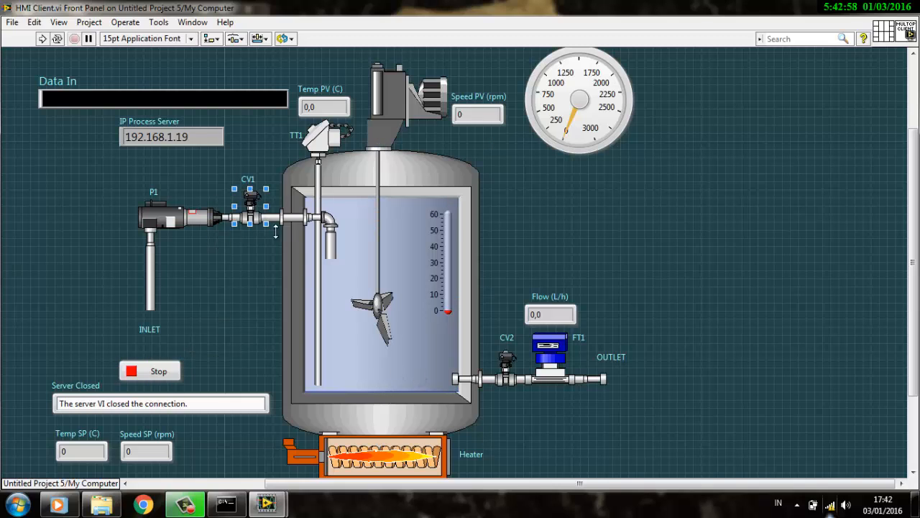
{"action": "left_click", "coordinate": [317, 138]}
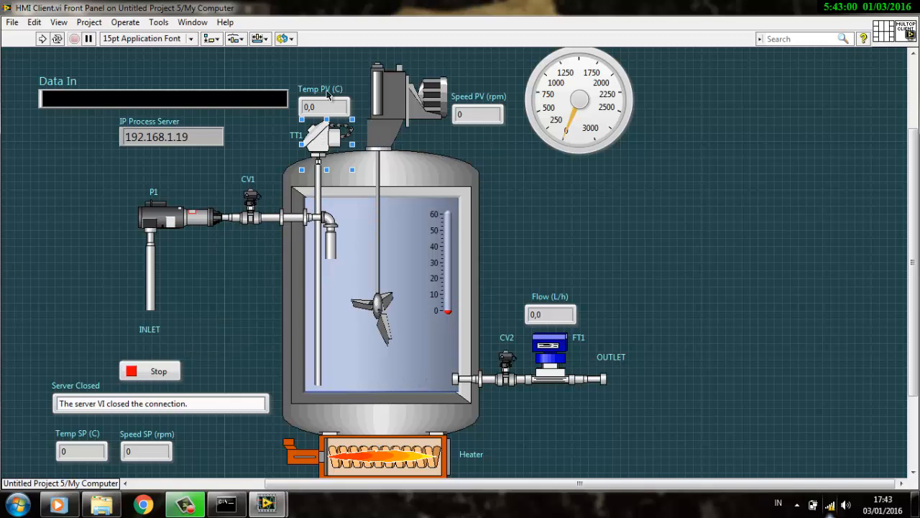
{"action": "left_click", "coordinate": [306, 106]}
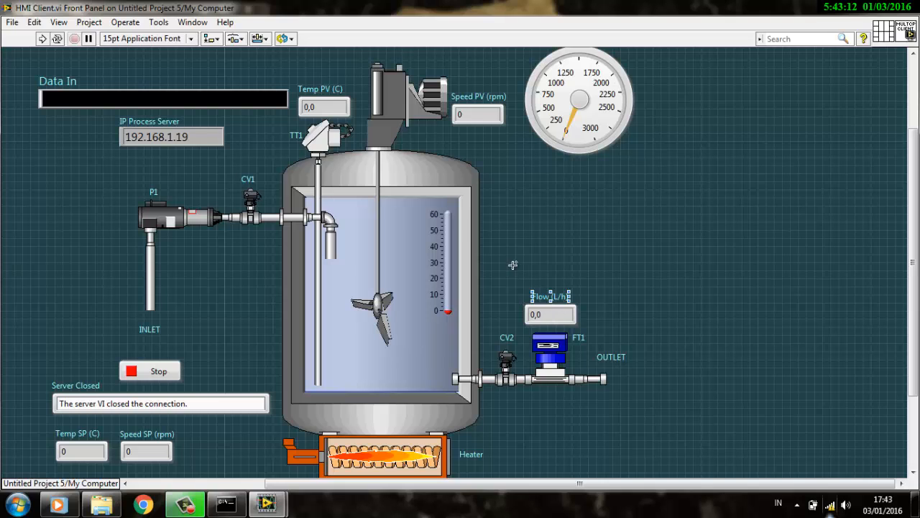
Step: Tile HMI Client.vi's front panel and block diagram side by side, and maximize the block diagram
{"action": "left_click", "coordinate": [206, 34]}
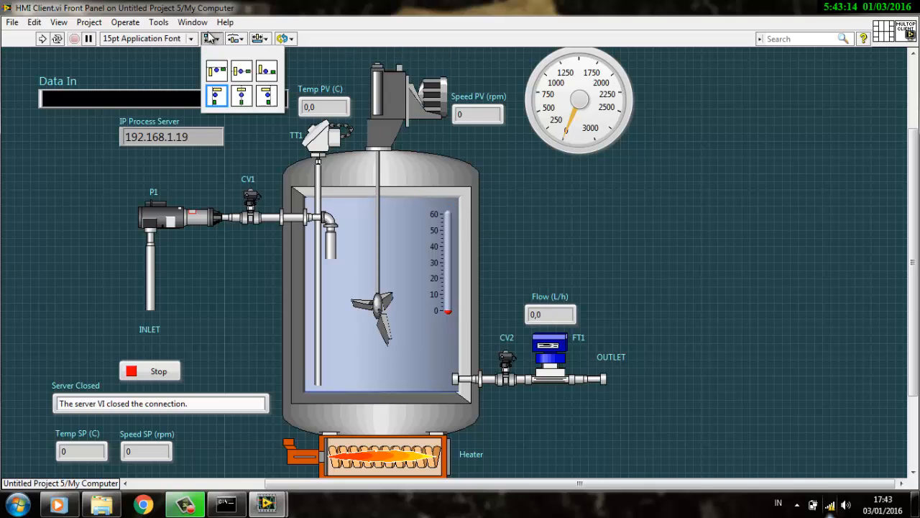
{"action": "left_click", "coordinate": [202, 29]}
{"action": "left_click", "coordinate": [202, 28]}
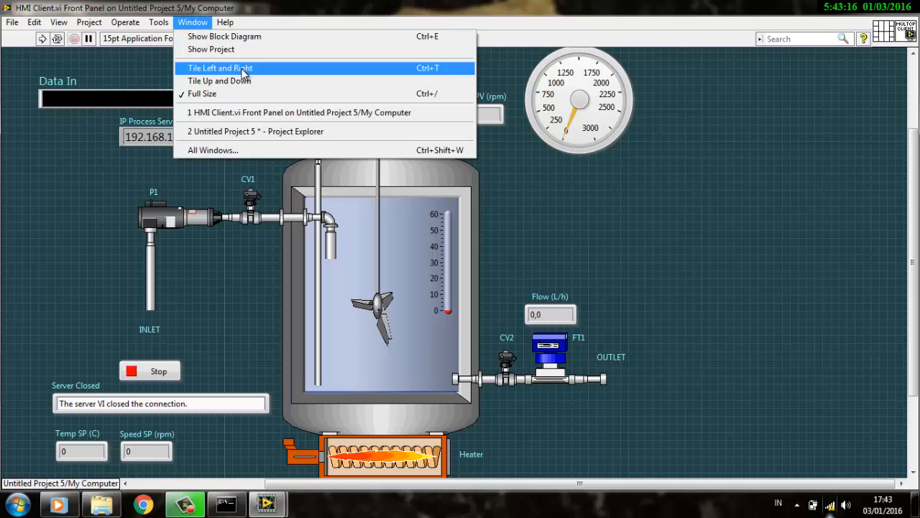
{"action": "left_click", "coordinate": [243, 71]}
{"action": "left_click", "coordinate": [601, 31]}
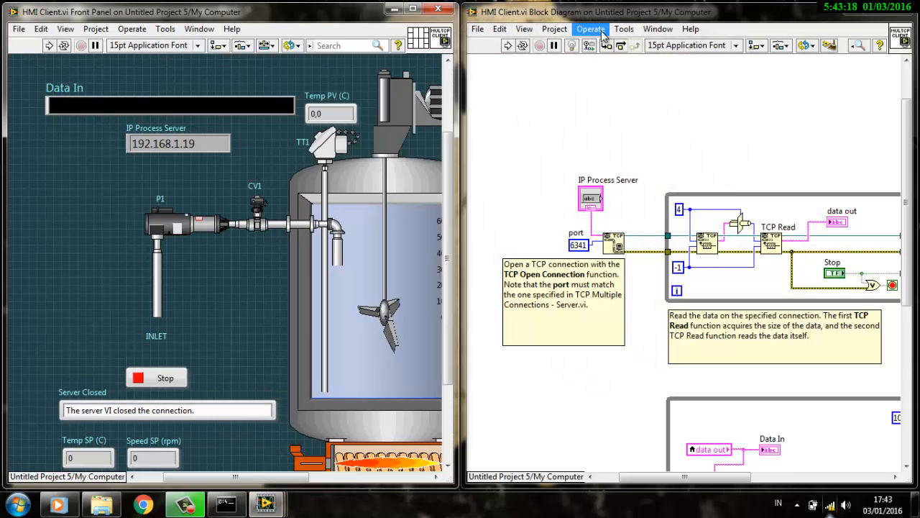
{"action": "left_click", "coordinate": [662, 33]}
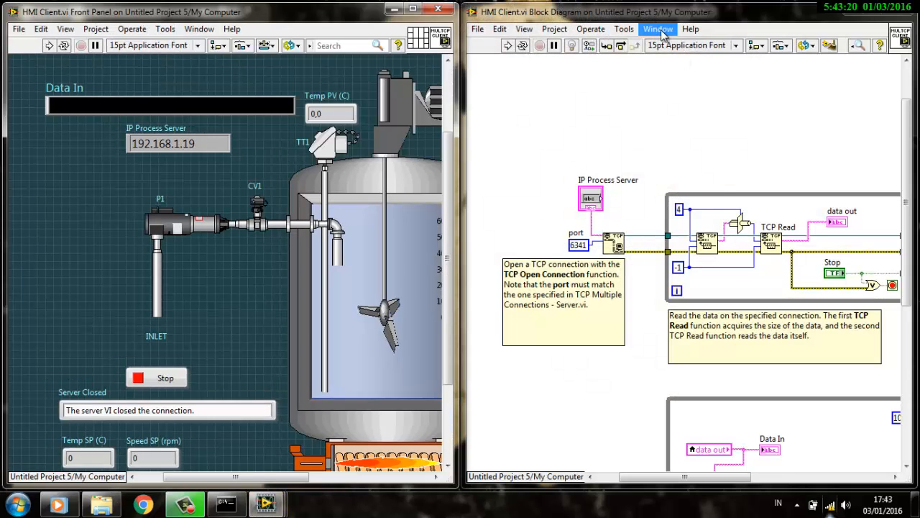
{"action": "left_click", "coordinate": [870, 10]}
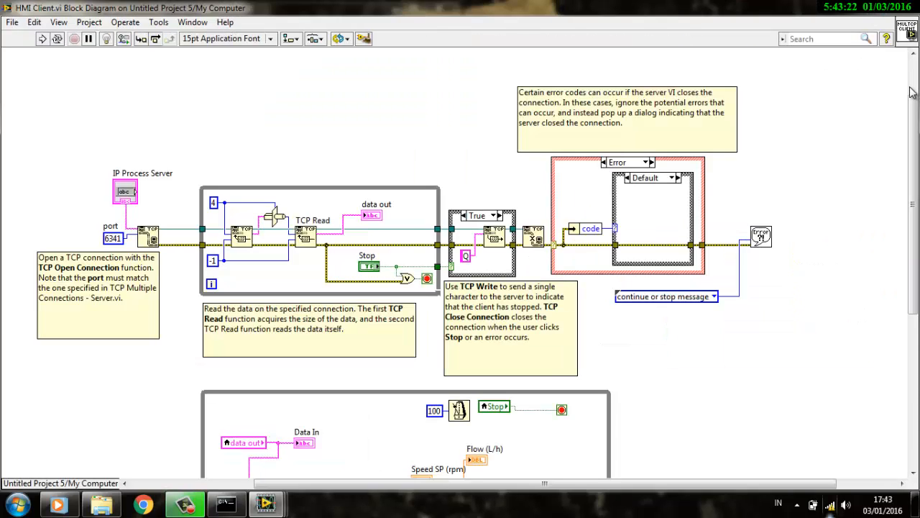
Step: Examine the block diagram's TCP reading, data parsing loop and error handling structures, and close both HMI Client.vi windows
{"action": "left_click_drag", "start_coordinate": [910, 92], "coordinate": [916, 207]}
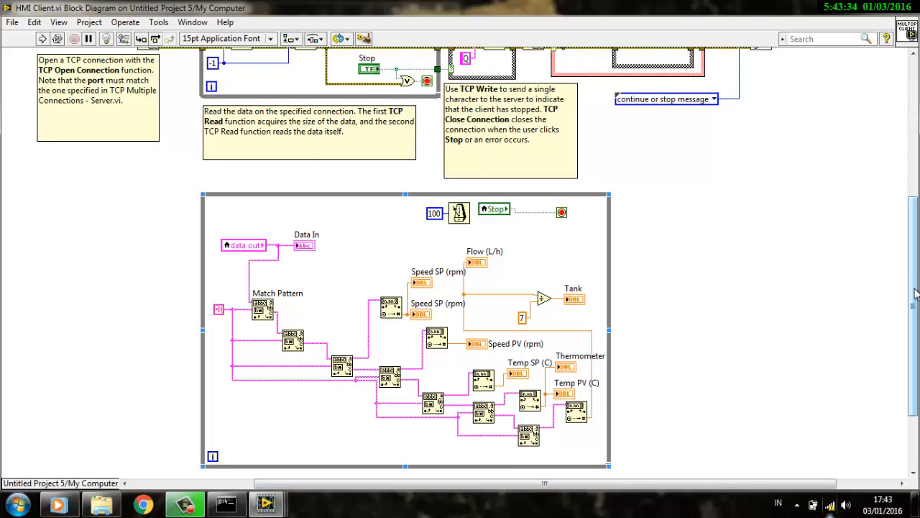
{"action": "left_click_drag", "start_coordinate": [915, 289], "coordinate": [915, 289]}
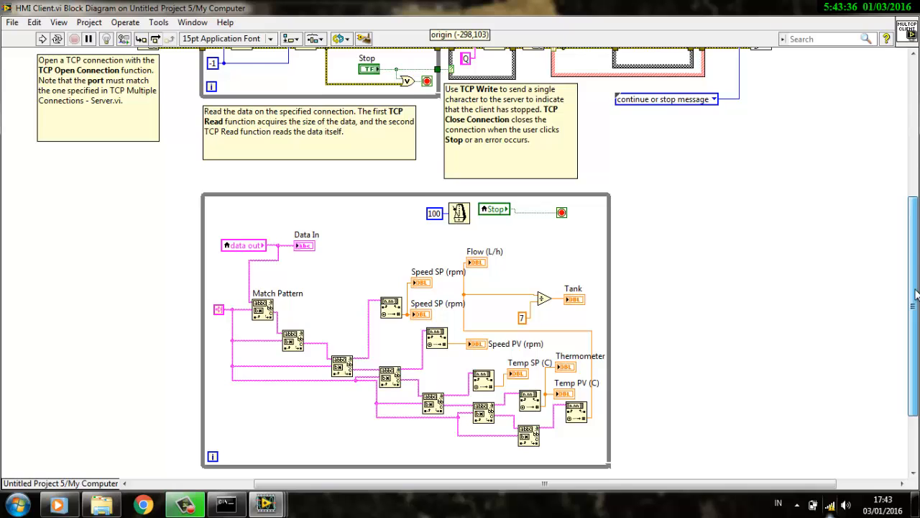
{"action": "left_click_drag", "start_coordinate": [916, 293], "coordinate": [917, 214]}
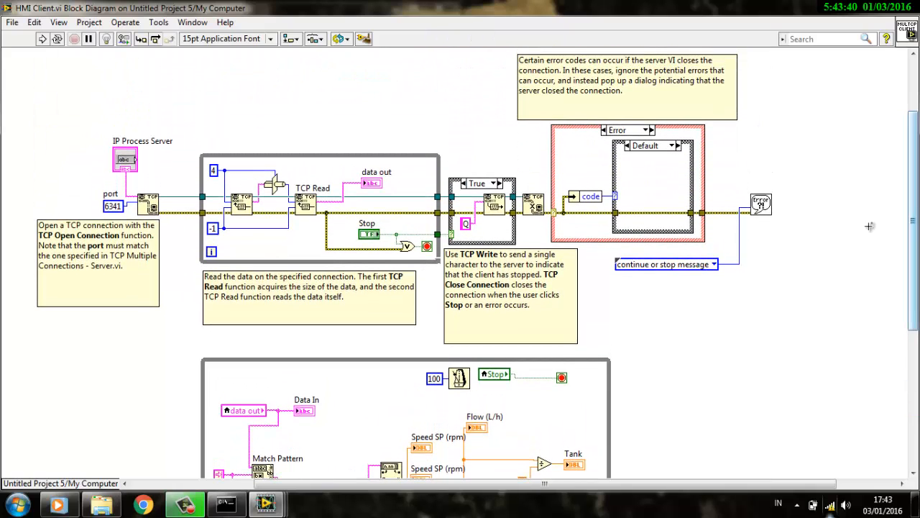
{"action": "left_click", "coordinate": [588, 127]}
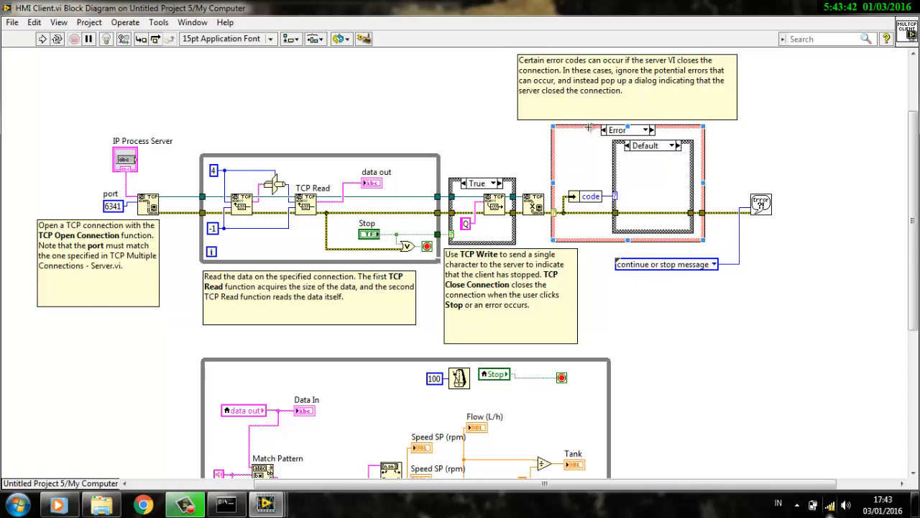
{"action": "left_click", "coordinate": [693, 141]}
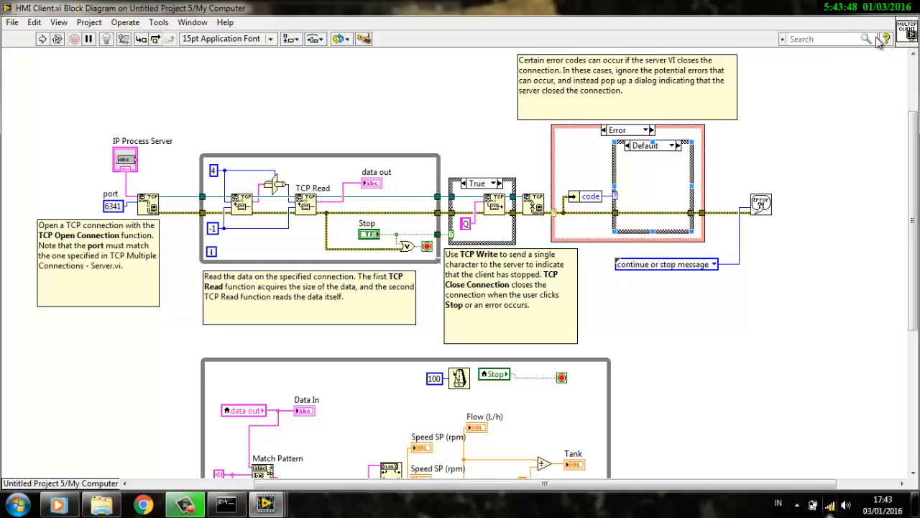
{"action": "left_click", "coordinate": [897, 10]}
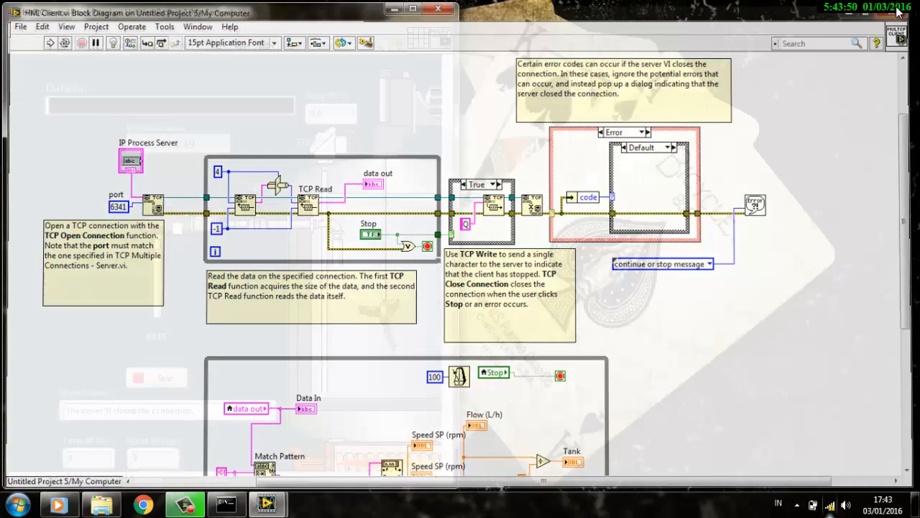
{"action": "left_click", "coordinate": [438, 8]}
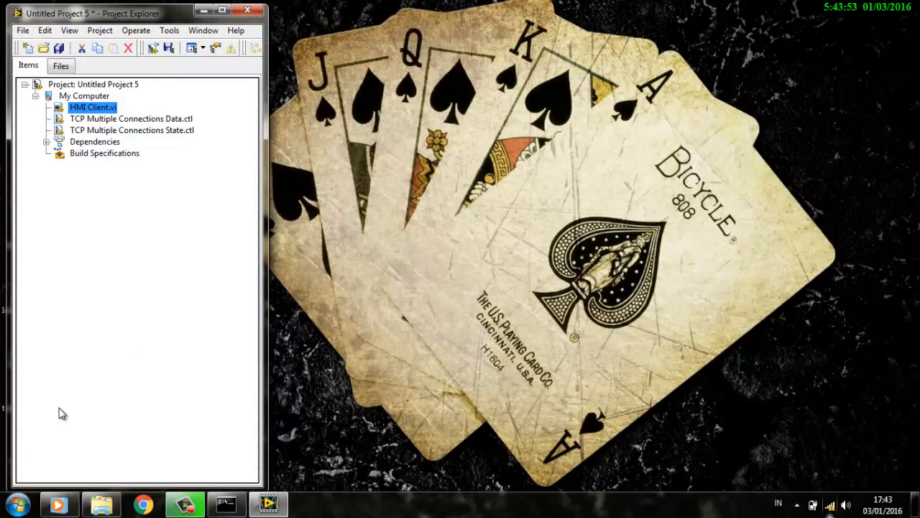
Step: Start a new Application (EXE) build specification under My Computer's Build Specifications
{"action": "left_click", "coordinate": [83, 153]}
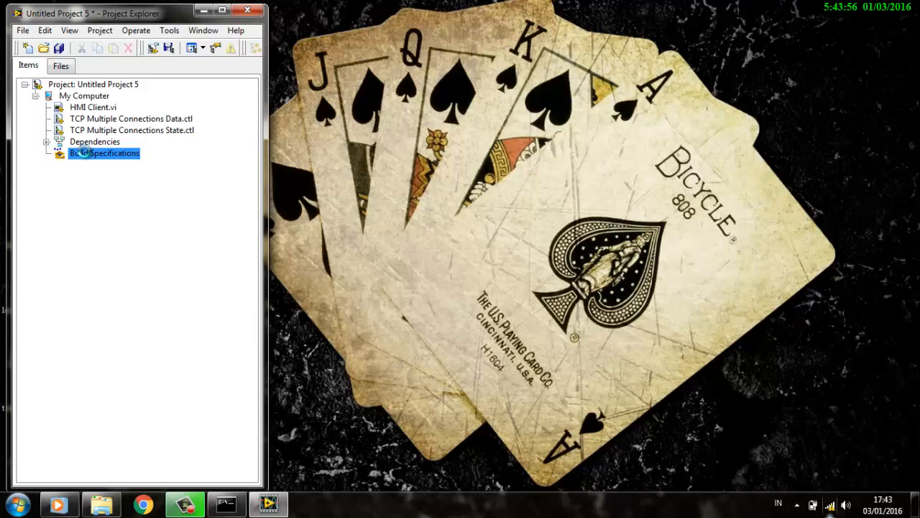
{"action": "right_click", "coordinate": [84, 154]}
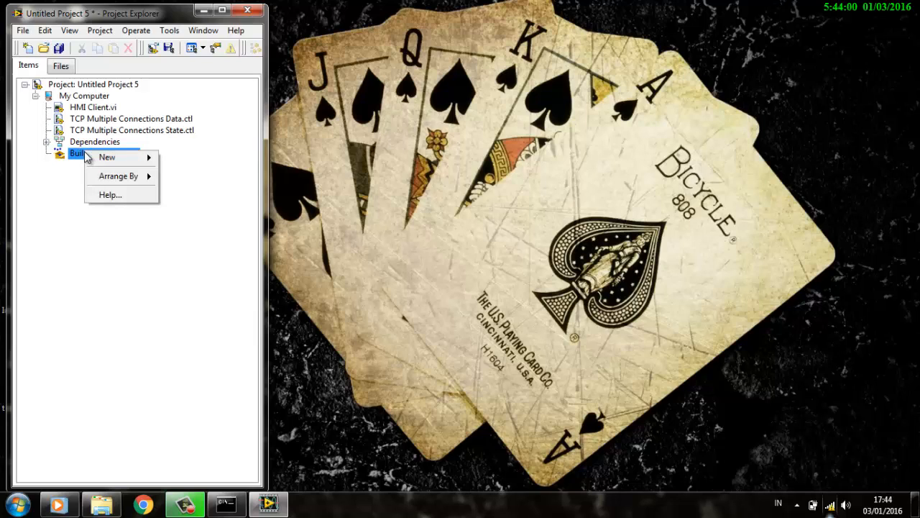
{"action": "mouse_move", "coordinate": [133, 166]}
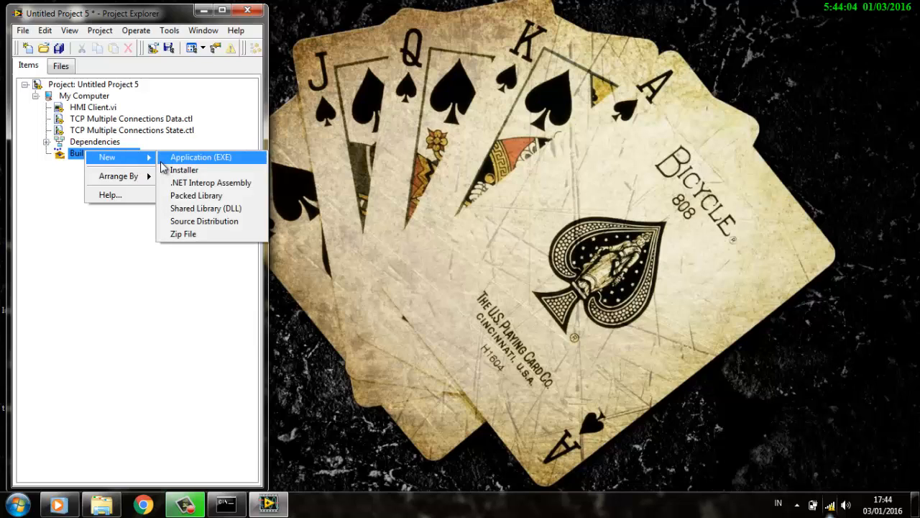
{"action": "left_click", "coordinate": [165, 161]}
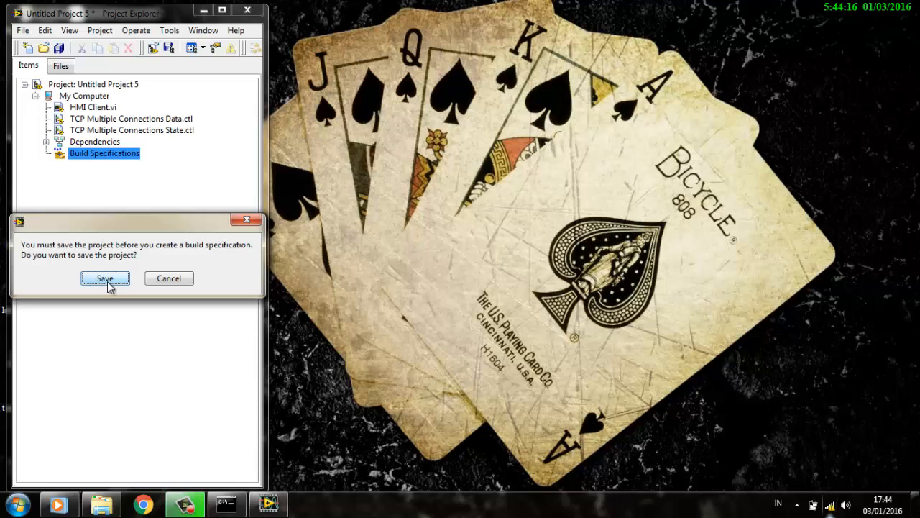
Step: Save the project as "project1 client" in the project1 folder inside D:\online monitoring
{"action": "left_click", "coordinate": [105, 279]}
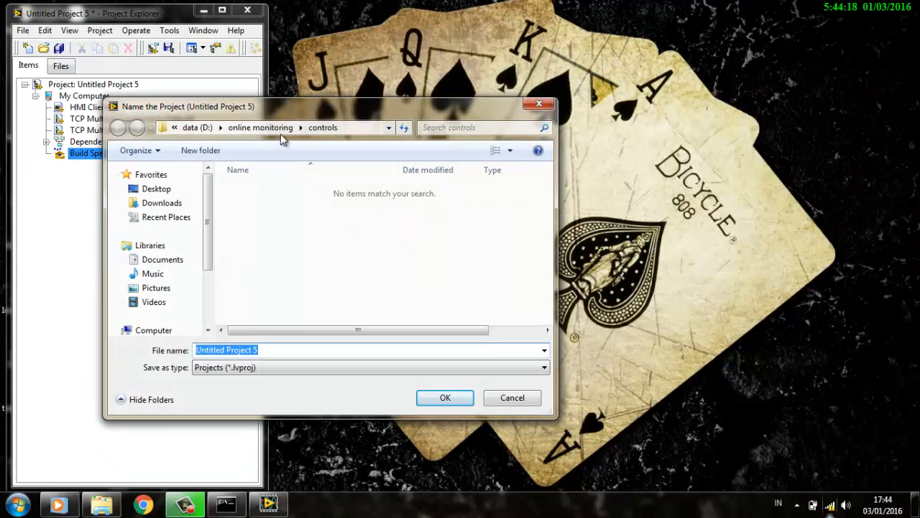
{"action": "left_click", "coordinate": [278, 130]}
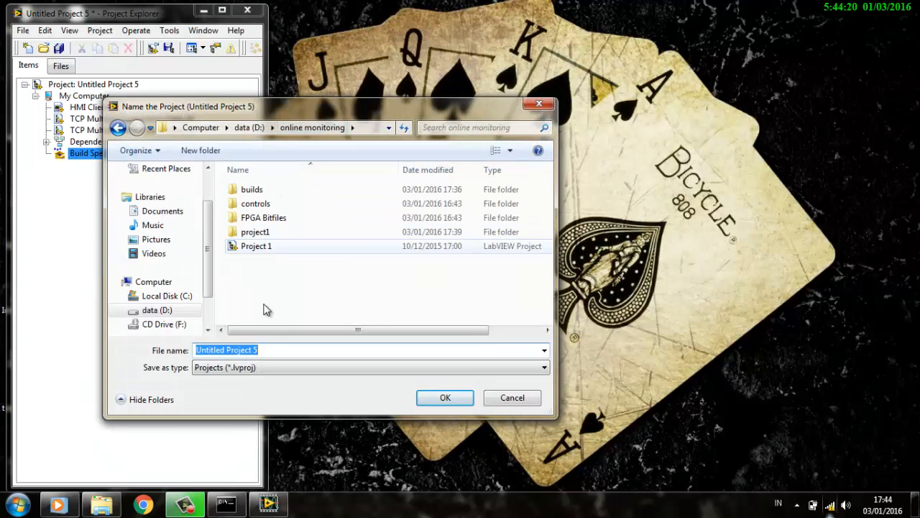
{"action": "left_click", "coordinate": [264, 355]}
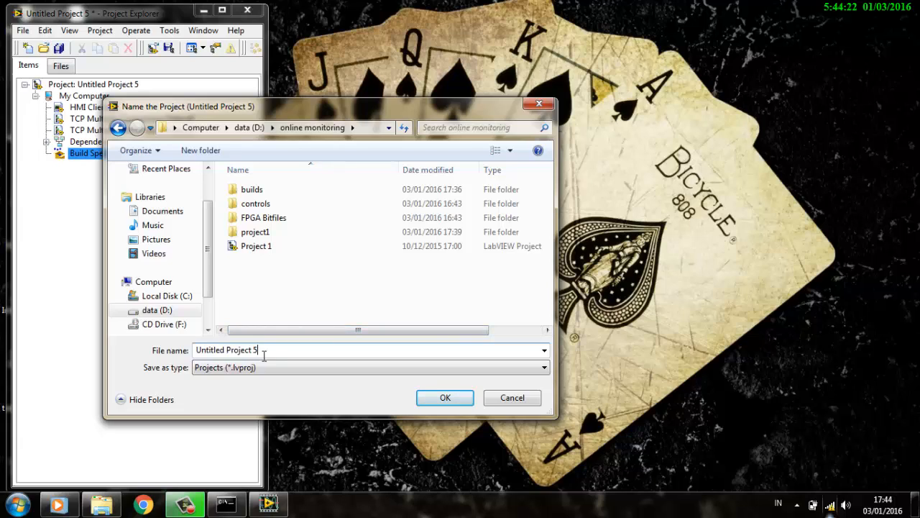
{"action": "left_click_drag", "start_coordinate": [264, 355], "coordinate": [194, 350]}
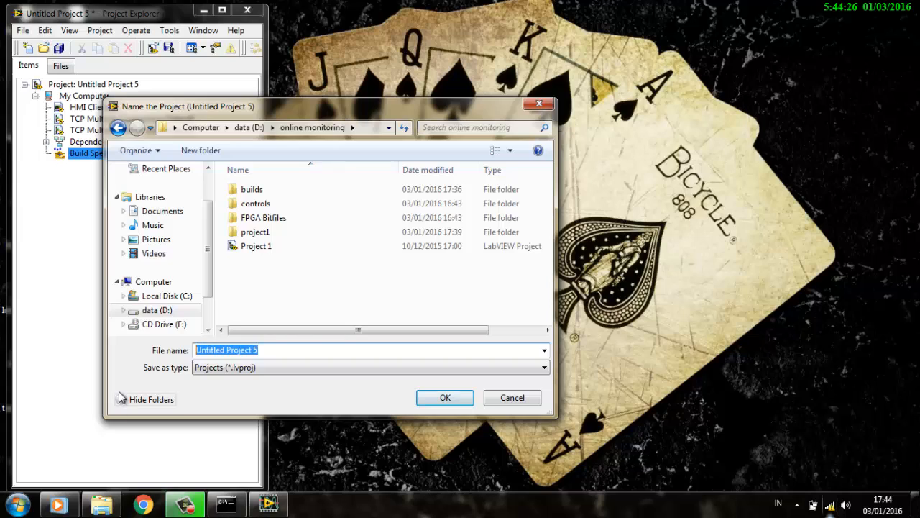
{"action": "left_click", "coordinate": [283, 235]}
{"action": "double_click", "coordinate": [282, 234]}
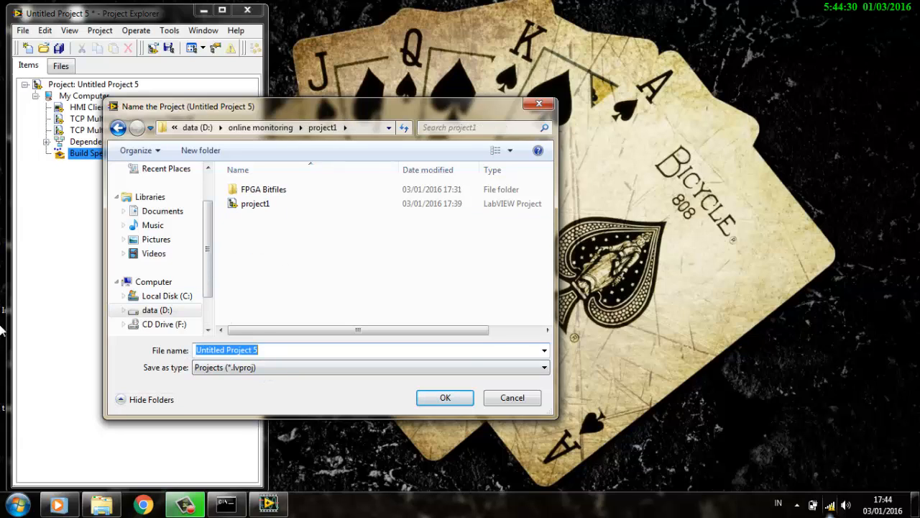
{"action": "type", "text": "project"}
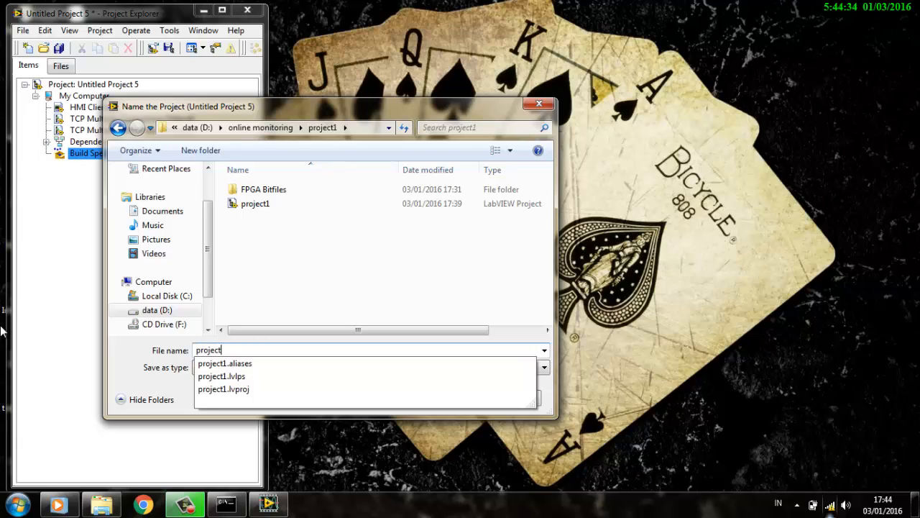
{"action": "type", "text": "1 client"}
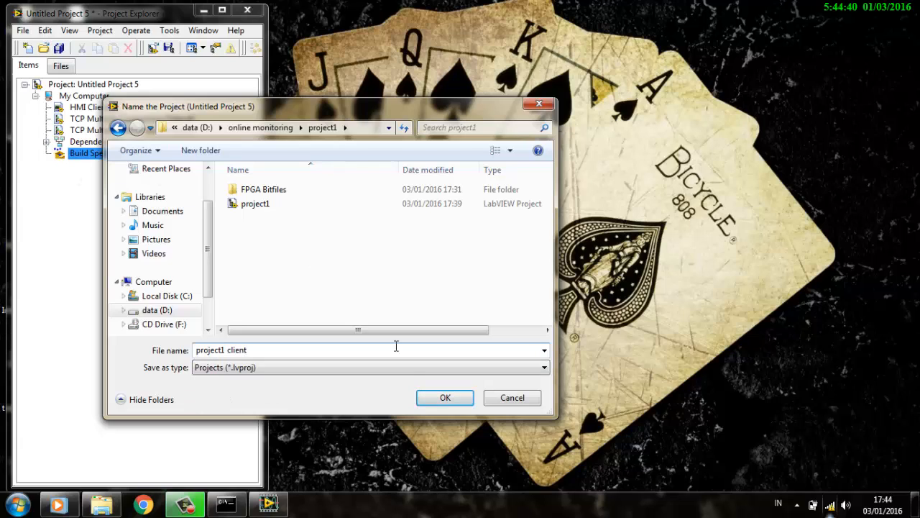
{"action": "left_click", "coordinate": [439, 402]}
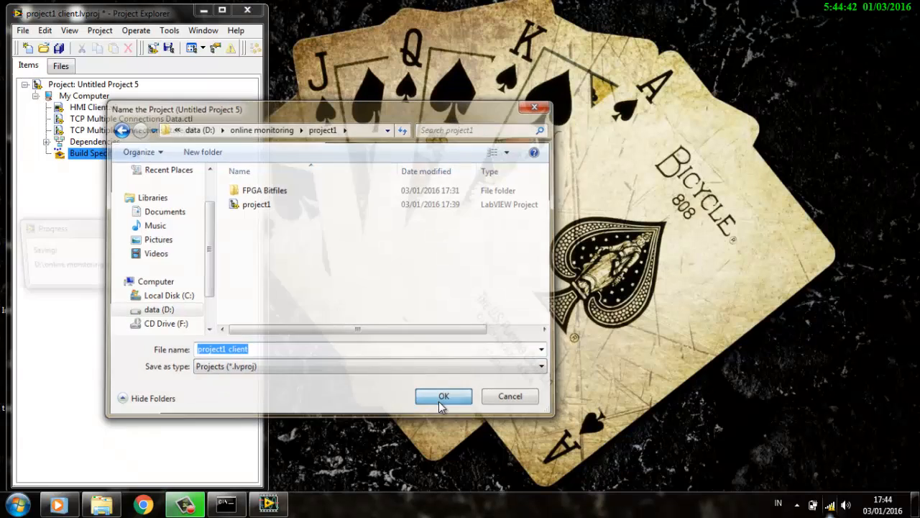
{"action": "left_click", "coordinate": [518, 321]}
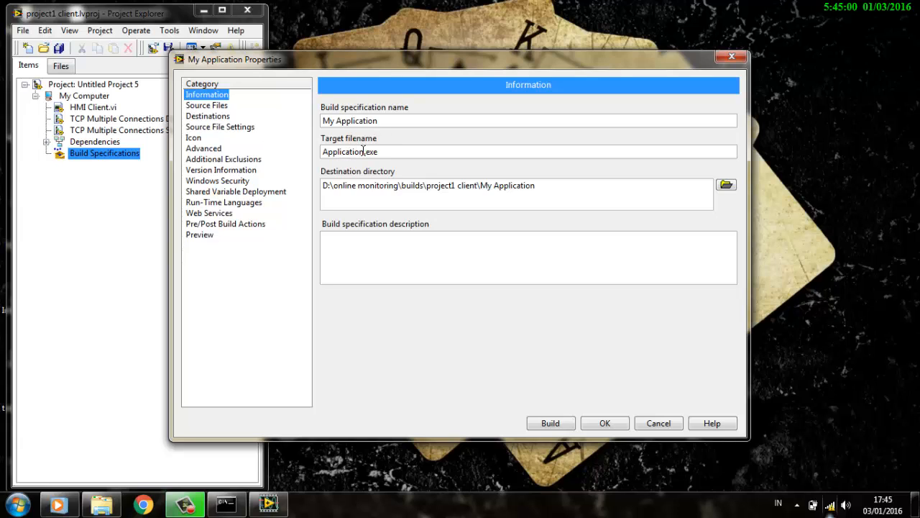
Step: Set the target filename to "HMI client.exe" and the build specification name to "HMI client"
{"action": "left_click_drag", "start_coordinate": [364, 151], "coordinate": [312, 148]}
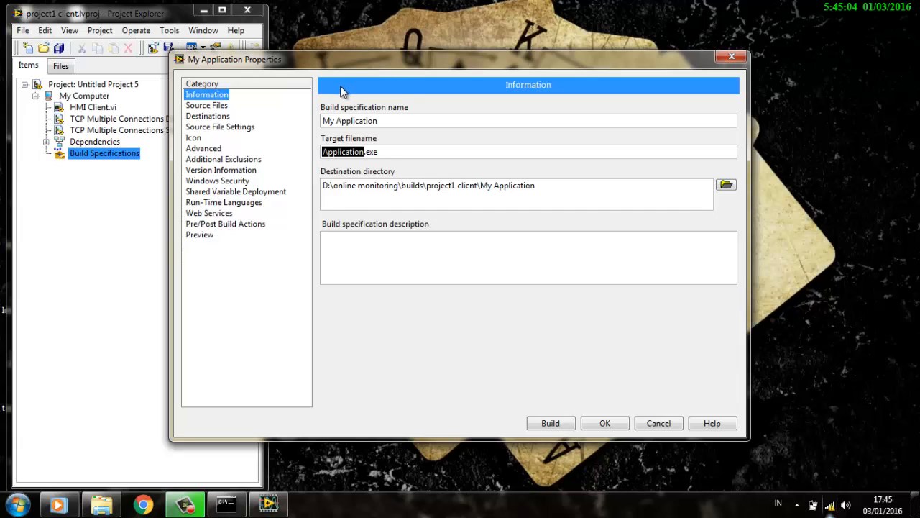
{"action": "type", "text": "HMI"}
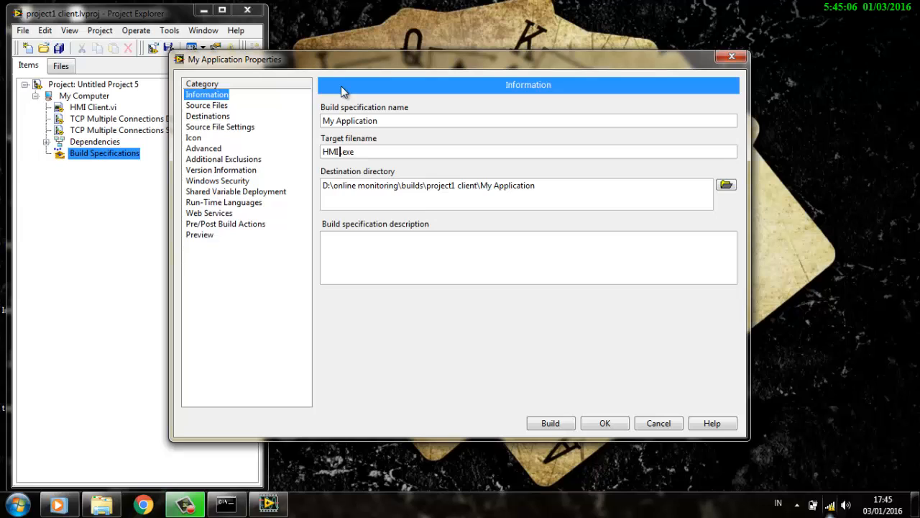
{"action": "type", "text": " client"}
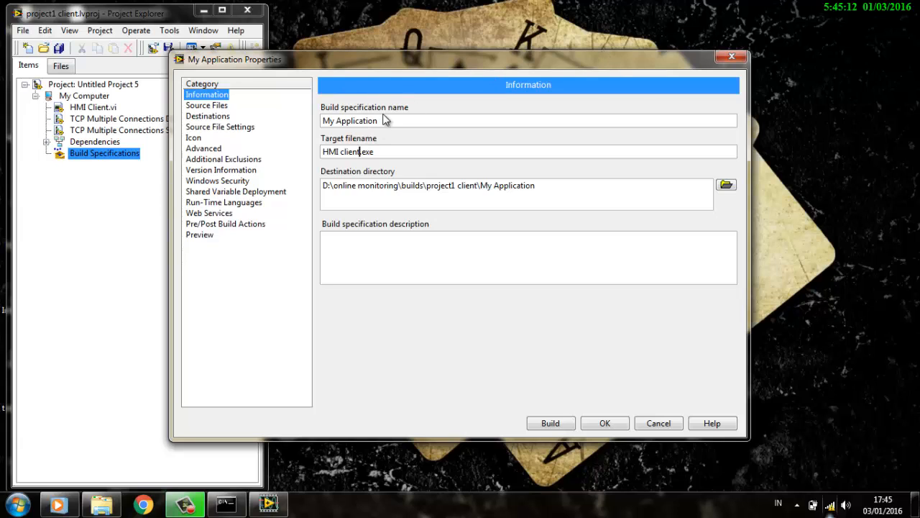
{"action": "left_click_drag", "start_coordinate": [321, 121], "coordinate": [378, 121]}
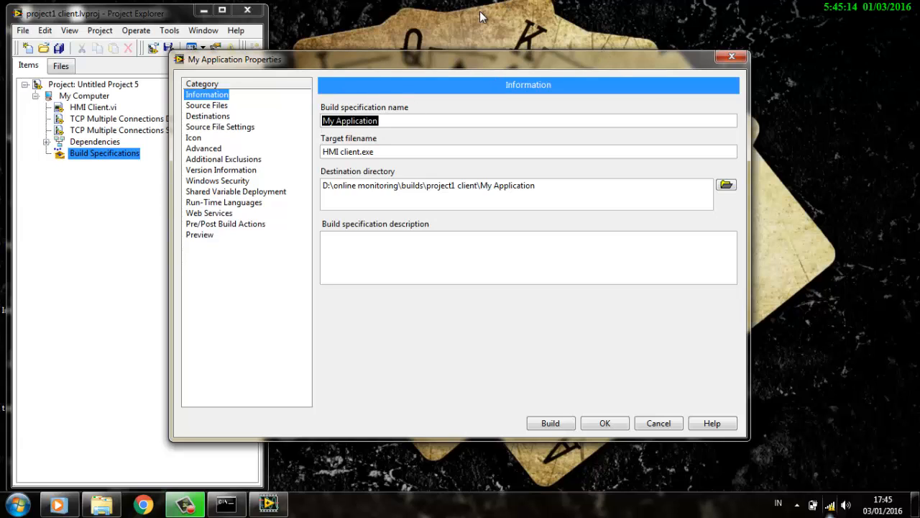
{"action": "type", "text": "HM"}
{"action": "type", "text": "I"}
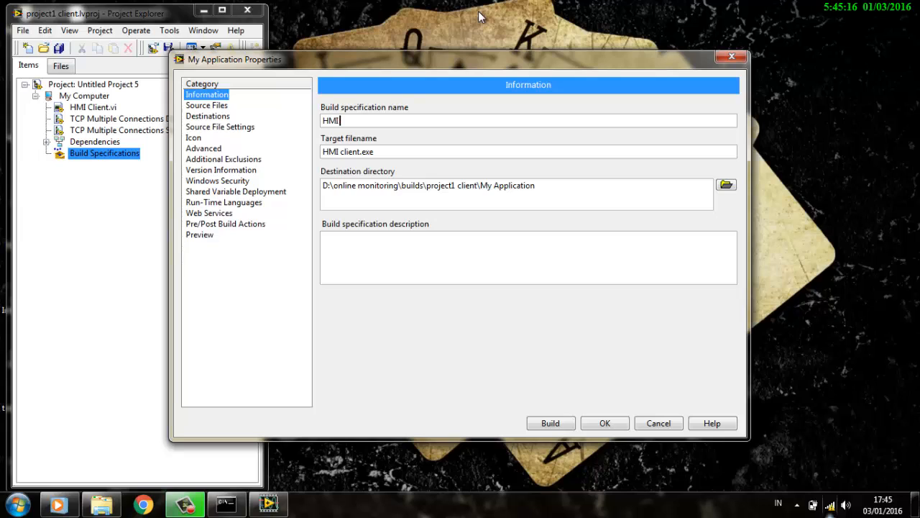
{"action": "type", "text": " client"}
Step: Set HMI Client.vi as the startup VI and always include TCP Multiple Connections Data.ctl and TCP Multiple Connections State.ctl
{"action": "left_click", "coordinate": [218, 105]}
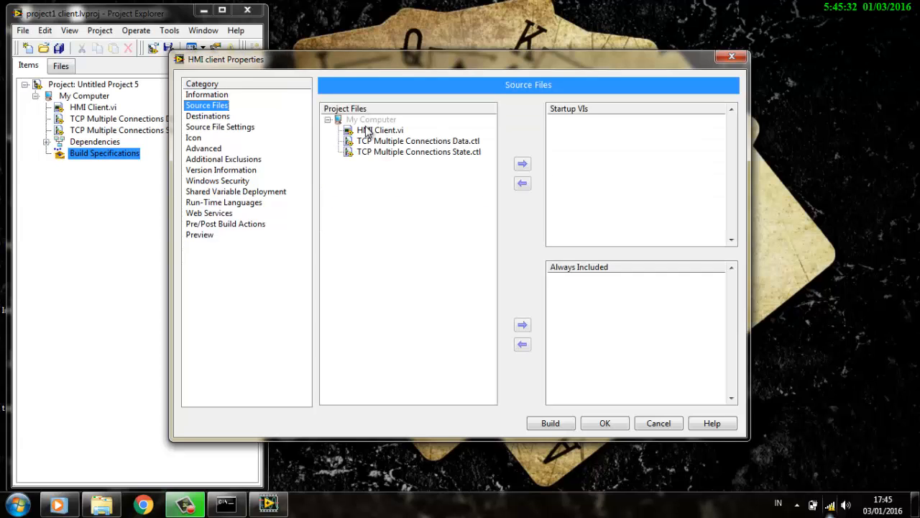
{"action": "left_click", "coordinate": [368, 131]}
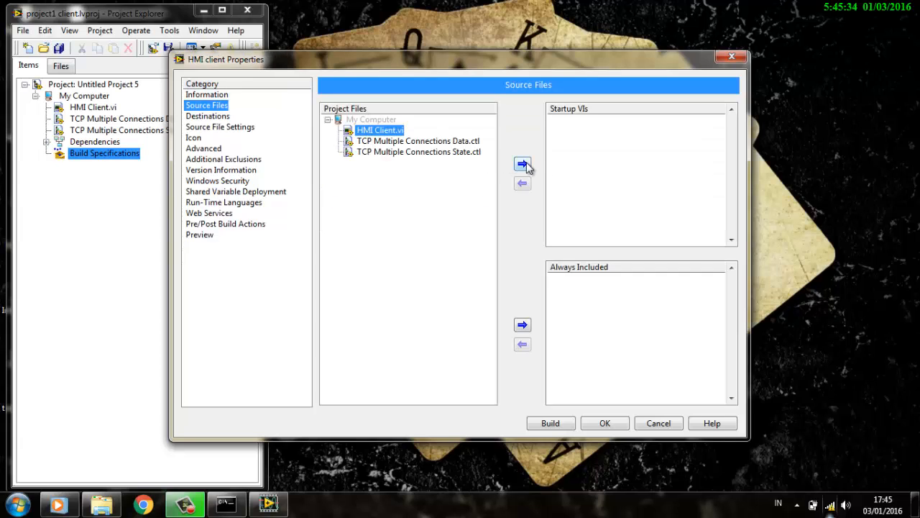
{"action": "left_click", "coordinate": [523, 164]}
{"action": "left_click", "coordinate": [474, 141]}
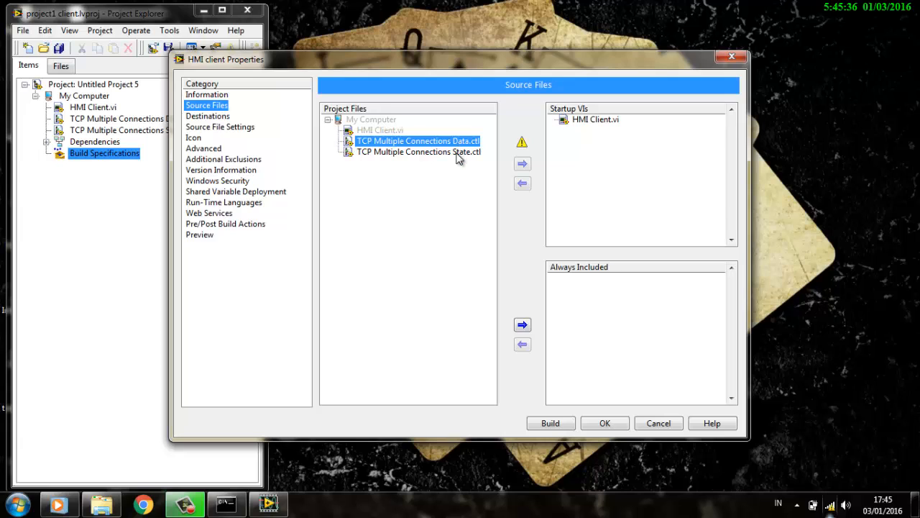
{"action": "left_click", "coordinate": [457, 152], "text": "shift"}
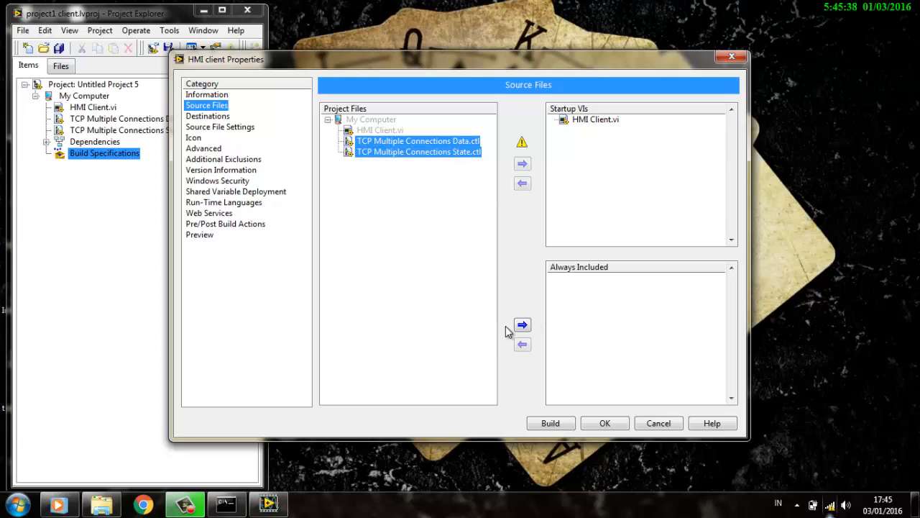
{"action": "left_click", "coordinate": [523, 326]}
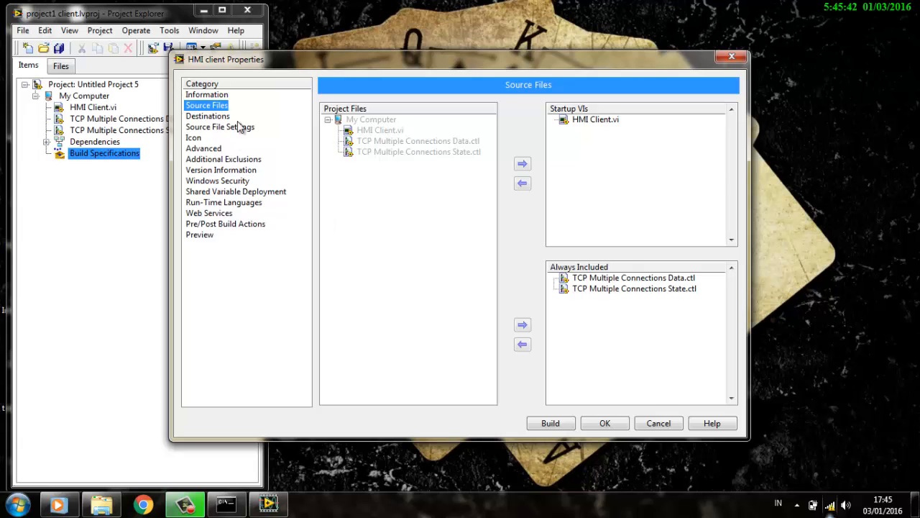
Step: Review the build's destination, source file, advanced, icon, version information, Windows security and shared variable deployment settings
{"action": "left_click", "coordinate": [209, 117]}
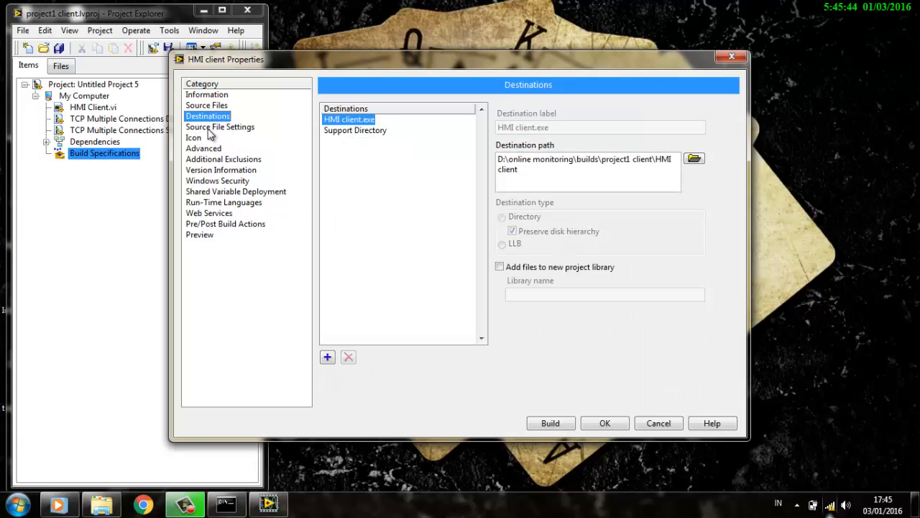
{"action": "left_click", "coordinate": [209, 128]}
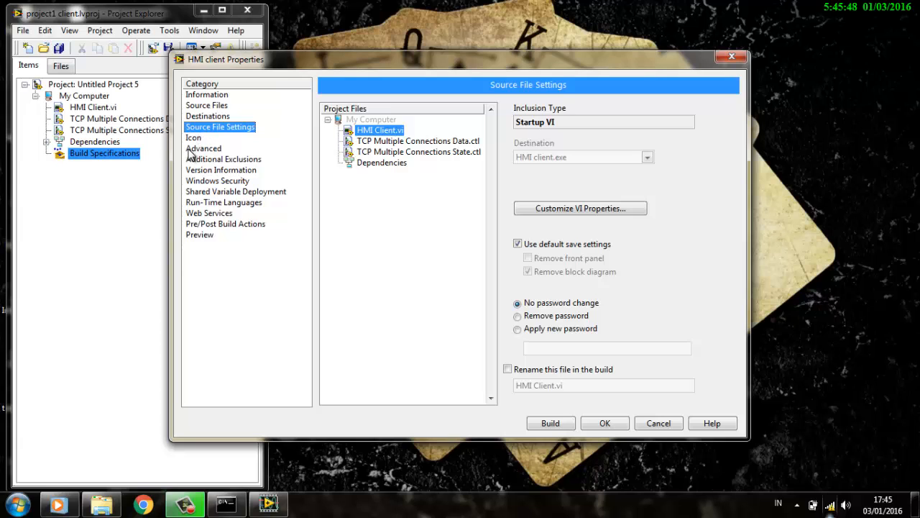
{"action": "left_click", "coordinate": [192, 150]}
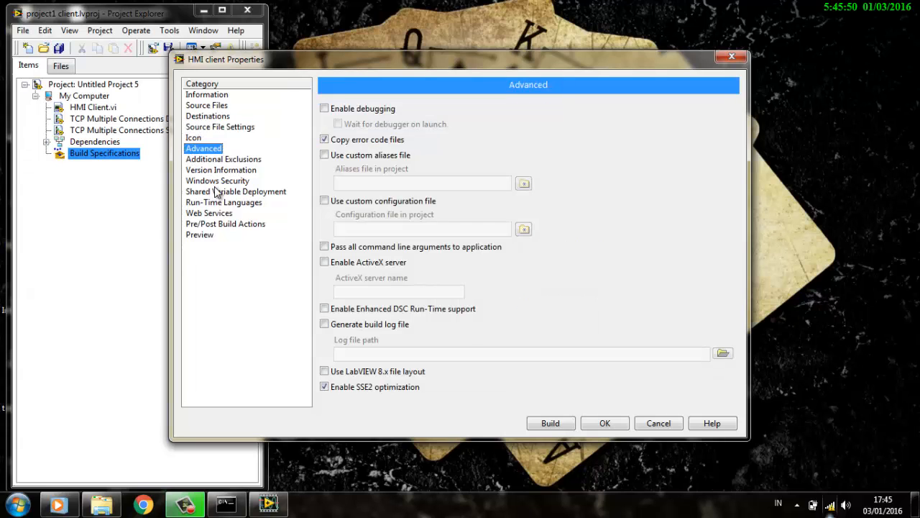
{"action": "left_click", "coordinate": [192, 138]}
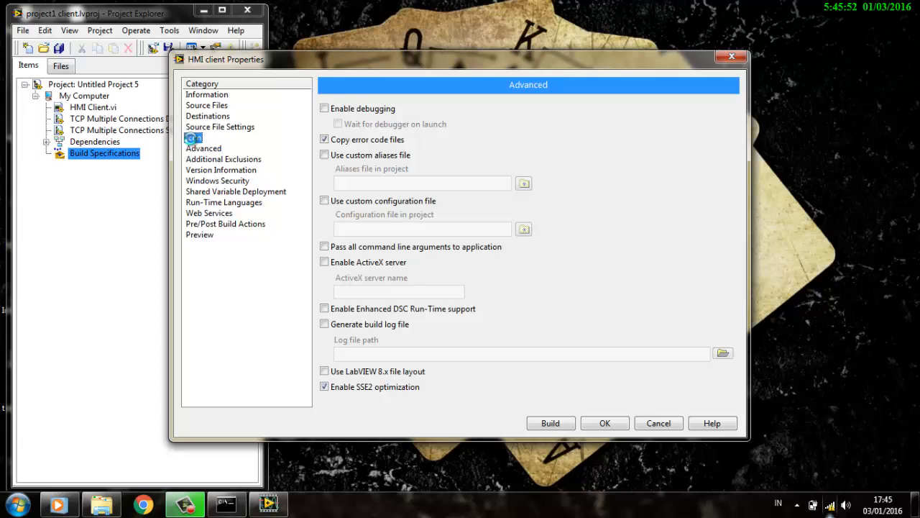
{"action": "left_click", "coordinate": [223, 171]}
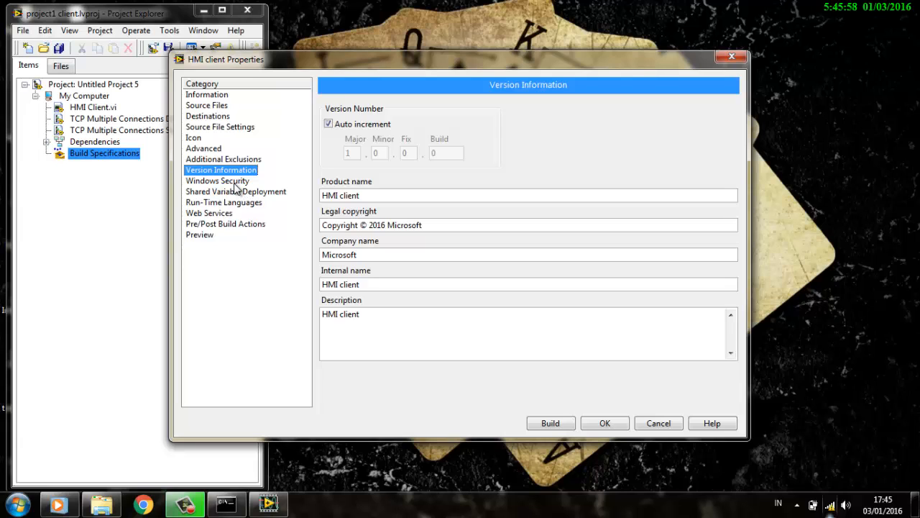
{"action": "left_click", "coordinate": [236, 181]}
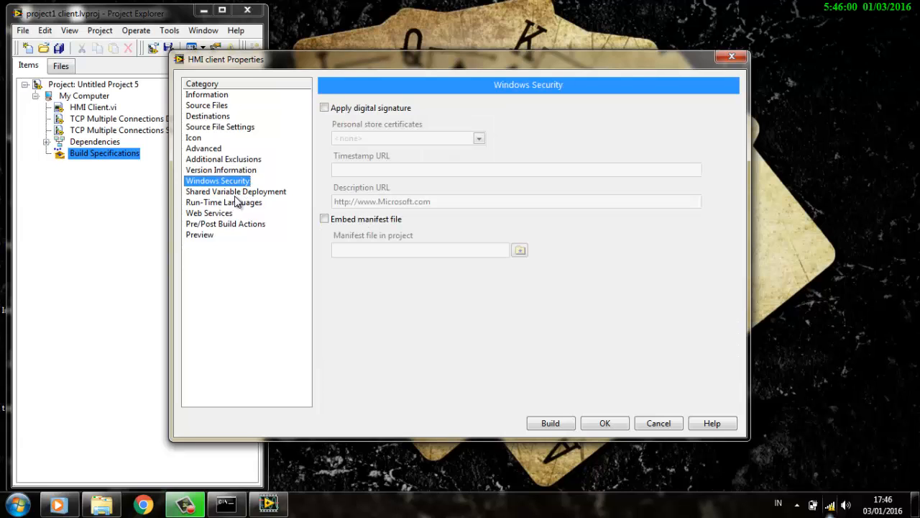
{"action": "left_click", "coordinate": [236, 192]}
Step: Turn off support for all run-time languages and exclude Chinese (Simplified), French, German, Japanese and Korean, keeping only English
{"action": "left_click", "coordinate": [236, 205]}
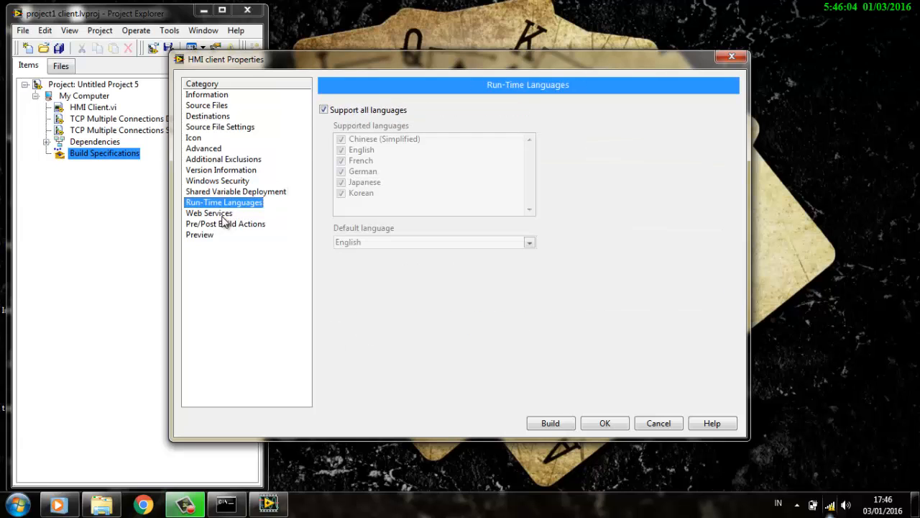
{"action": "left_click", "coordinate": [323, 110]}
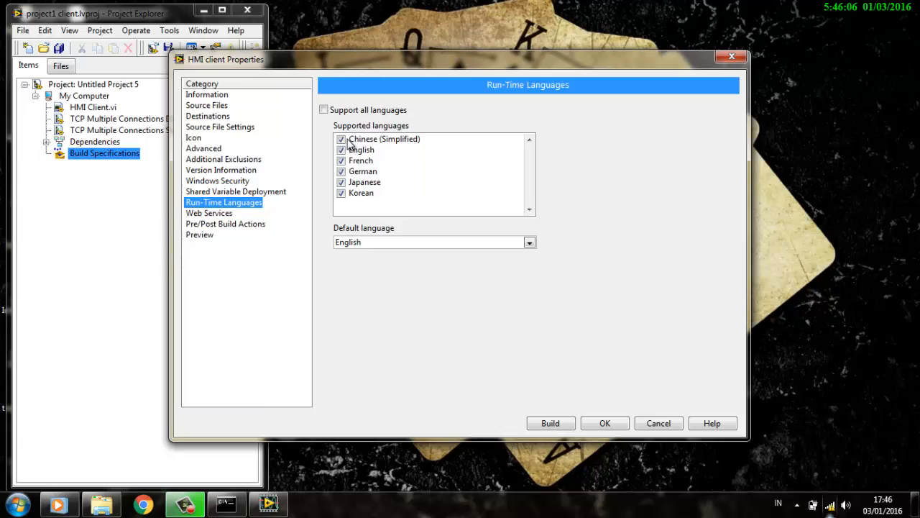
{"action": "left_click", "coordinate": [349, 139]}
{"action": "left_click", "coordinate": [340, 139]}
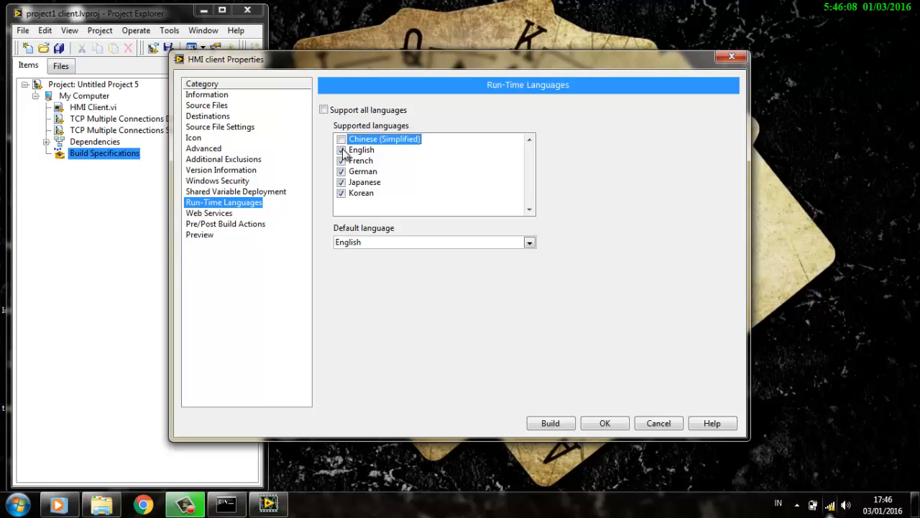
{"action": "left_click", "coordinate": [342, 161]}
{"action": "left_click", "coordinate": [340, 171]}
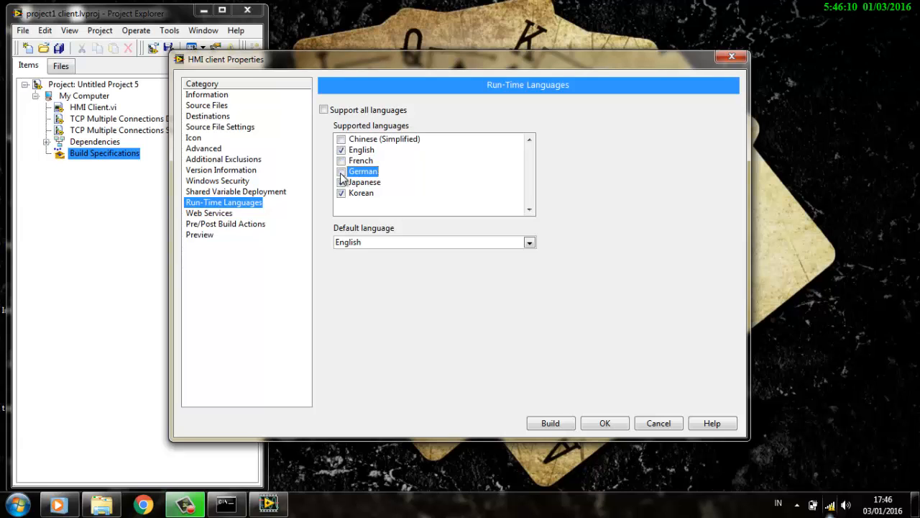
{"action": "left_click", "coordinate": [341, 182]}
{"action": "left_click", "coordinate": [340, 193]}
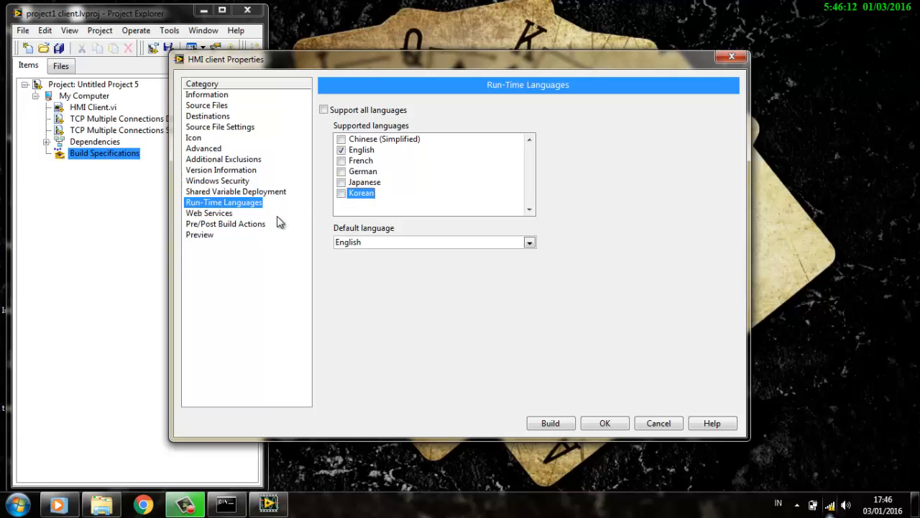
{"action": "left_click", "coordinate": [213, 214]}
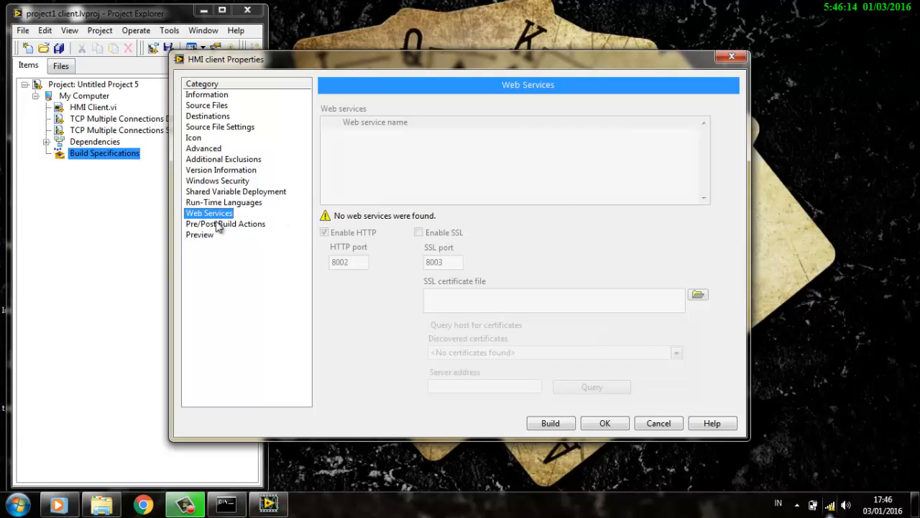
Step: Build the HMI client application and dismiss the build status once it finishes
{"action": "left_click", "coordinate": [216, 226]}
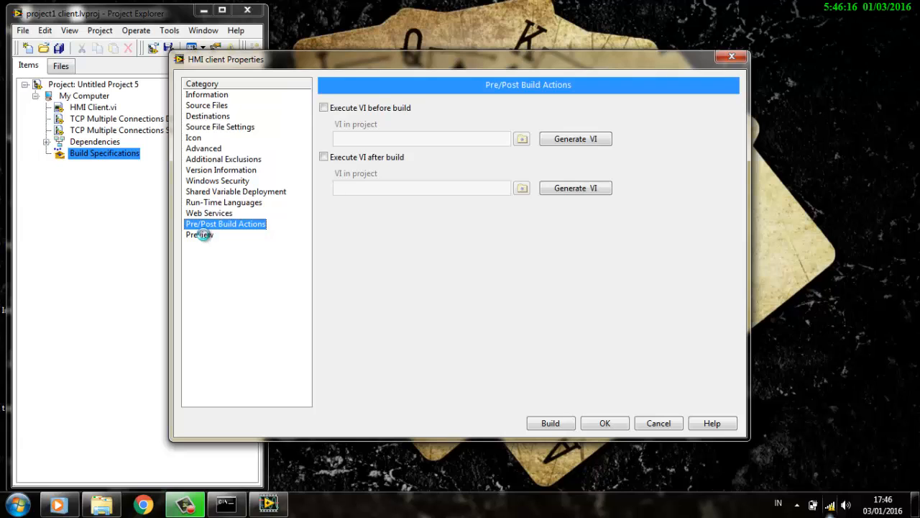
{"action": "left_click", "coordinate": [201, 236]}
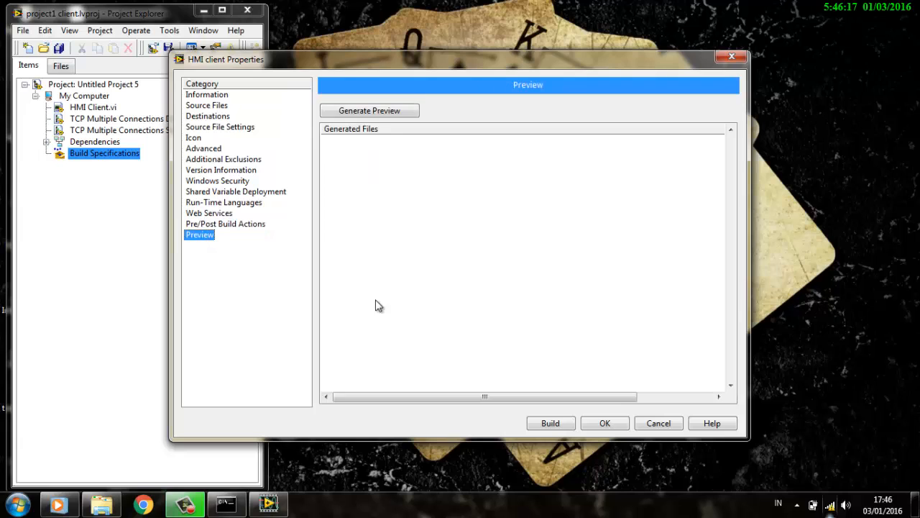
{"action": "left_click", "coordinate": [554, 424]}
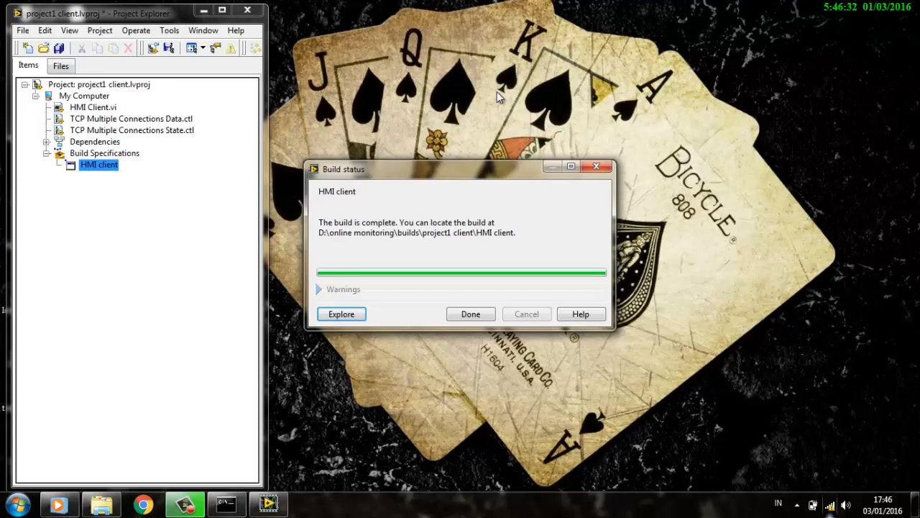
{"action": "left_click", "coordinate": [469, 317]}
Step: Create a new installer build specification in the project1 client project
{"action": "left_click", "coordinate": [94, 156]}
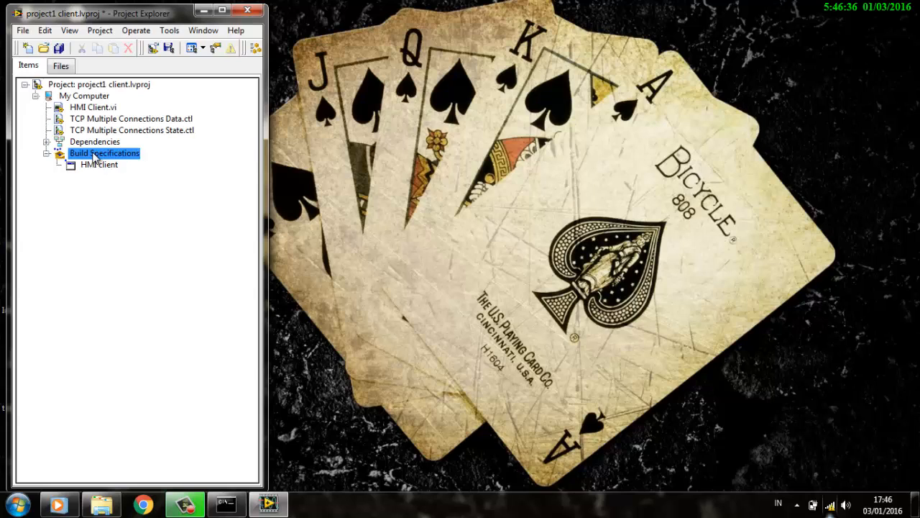
{"action": "right_click", "coordinate": [93, 156]}
{"action": "mouse_move", "coordinate": [143, 157]}
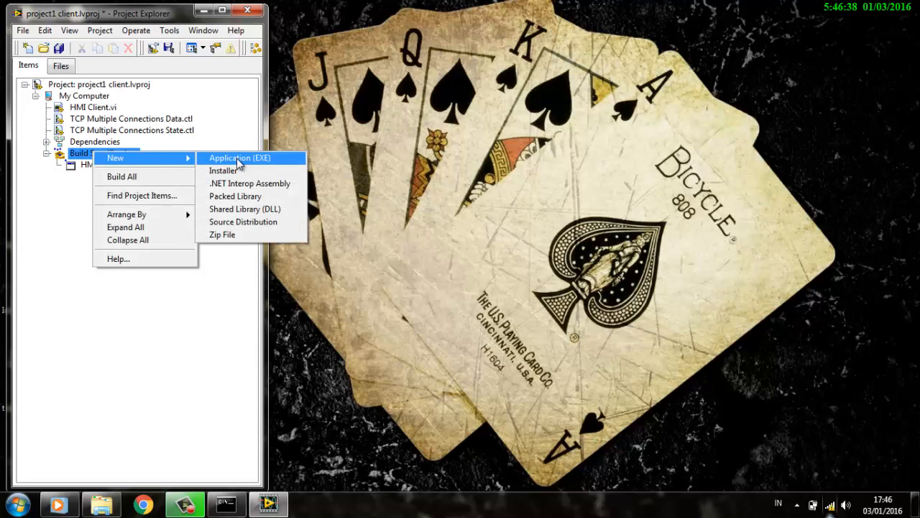
{"action": "left_click", "coordinate": [235, 170]}
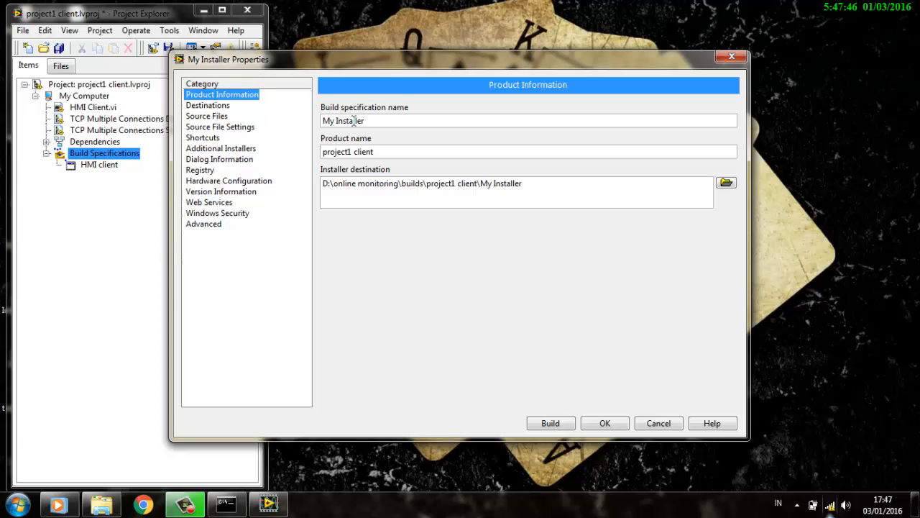
Step: Add the HMI client build to the installer's project1 client folder under Program Files
{"action": "left_click", "coordinate": [218, 107]}
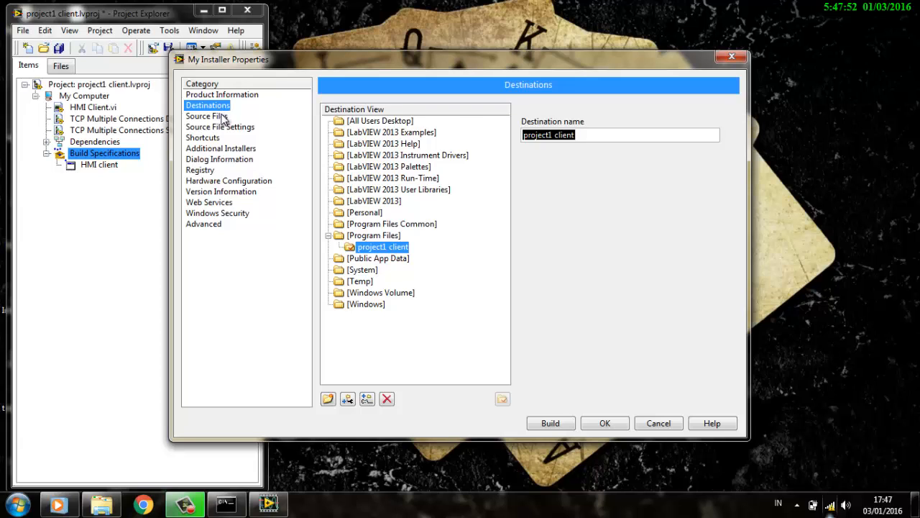
{"action": "left_click", "coordinate": [223, 117]}
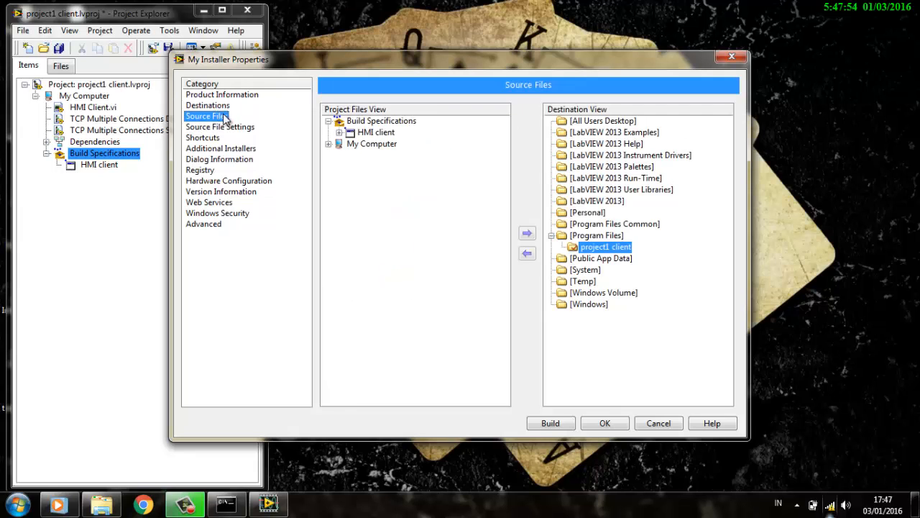
{"action": "left_click", "coordinate": [374, 134]}
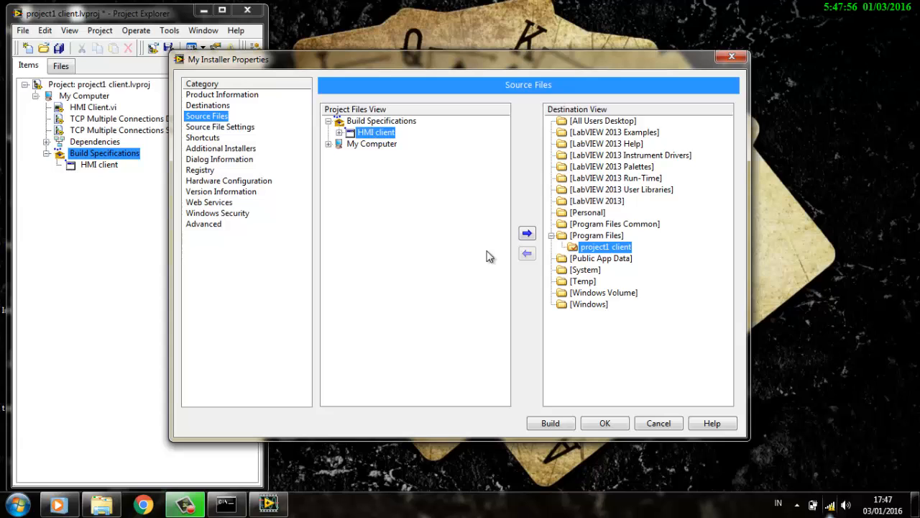
{"action": "left_click", "coordinate": [527, 236]}
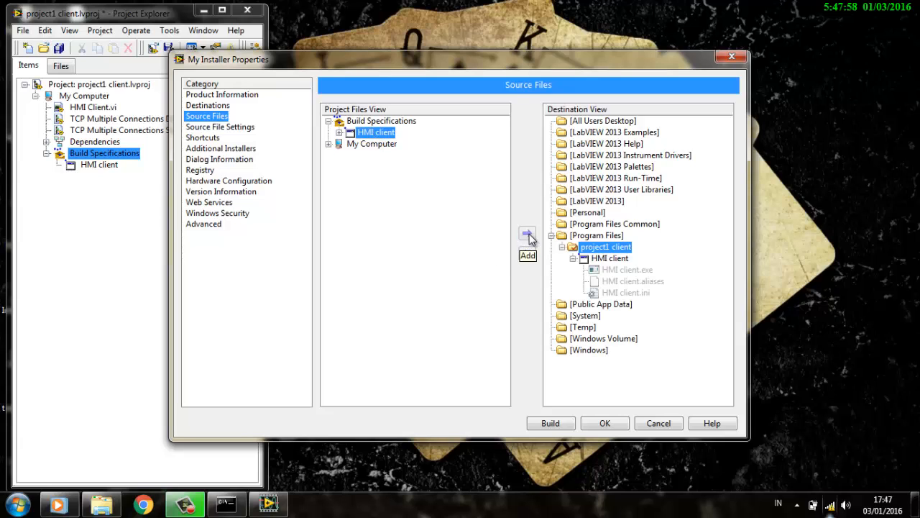
Step: Set the directory of the installer's HMI client shortcut to [Start Menu]
{"action": "left_click", "coordinate": [231, 127]}
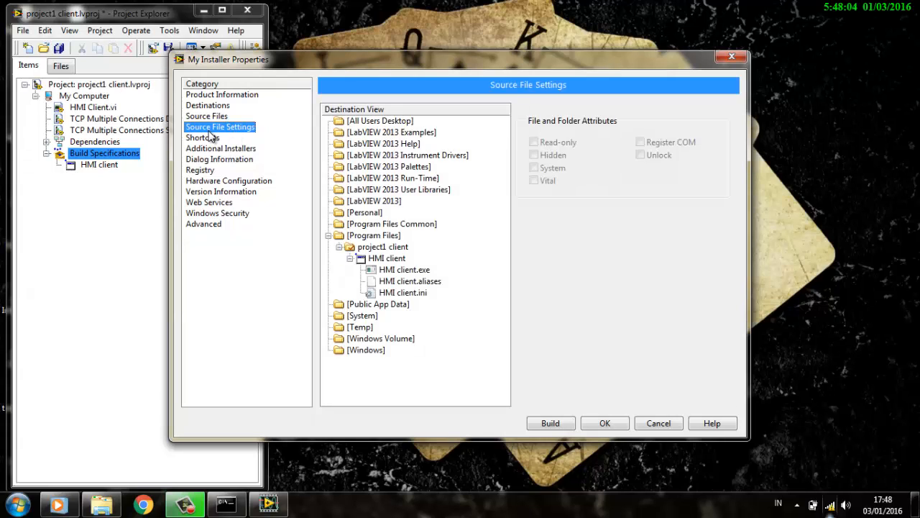
{"action": "left_click", "coordinate": [208, 137]}
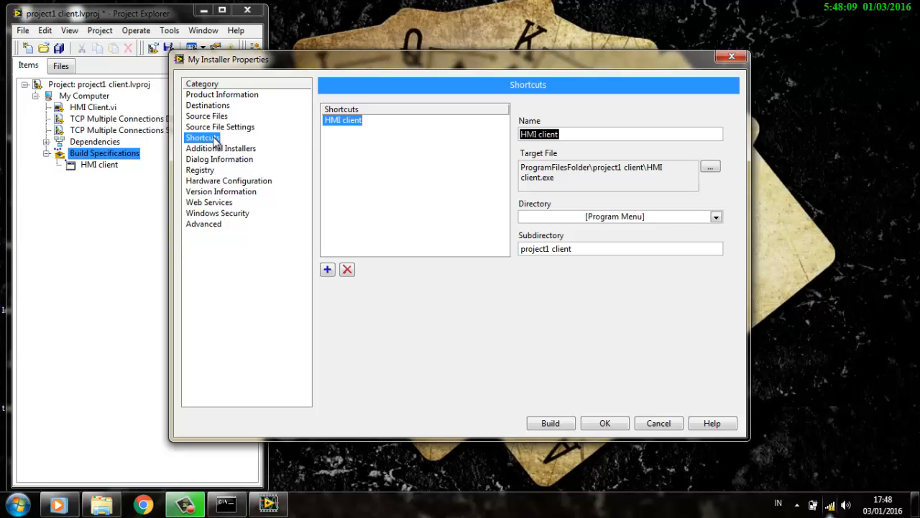
{"action": "left_click", "coordinate": [548, 217]}
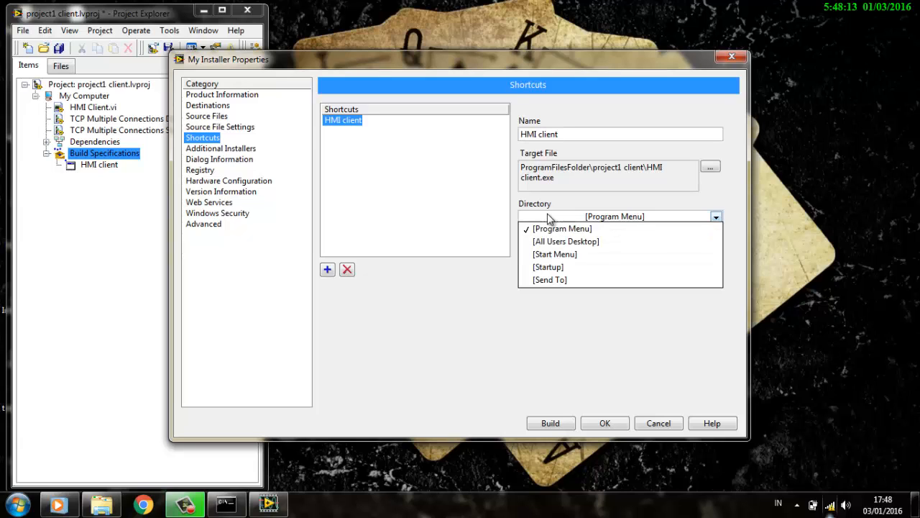
{"action": "left_click", "coordinate": [585, 254]}
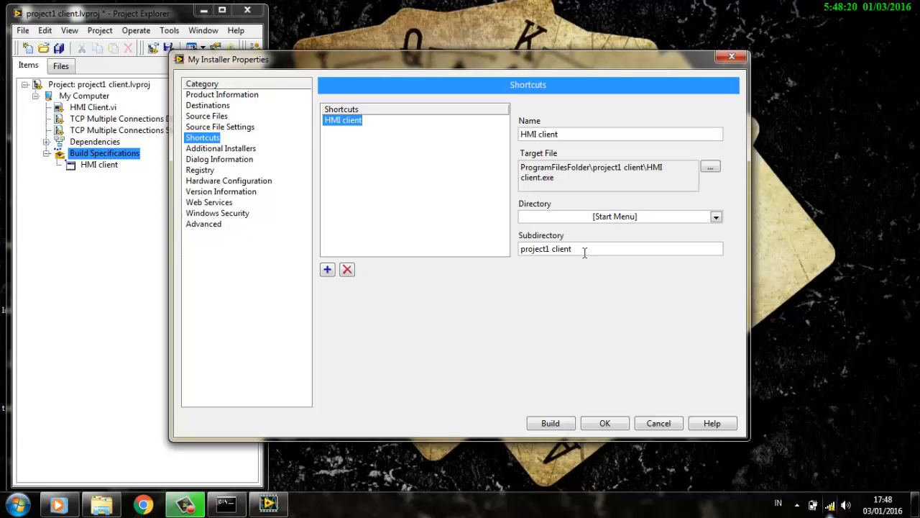
{"action": "left_click", "coordinate": [223, 159]}
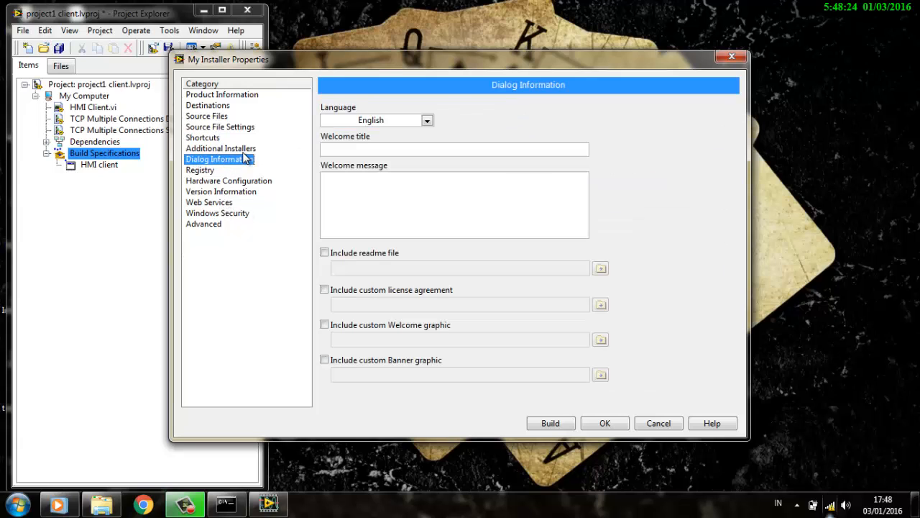
{"action": "left_click", "coordinate": [234, 149]}
{"action": "left_click", "coordinate": [195, 171]}
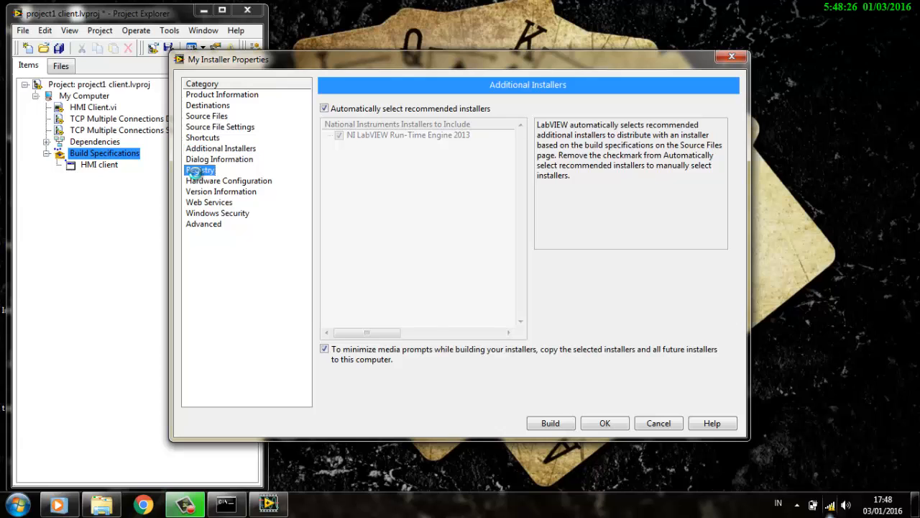
{"action": "left_click", "coordinate": [214, 182]}
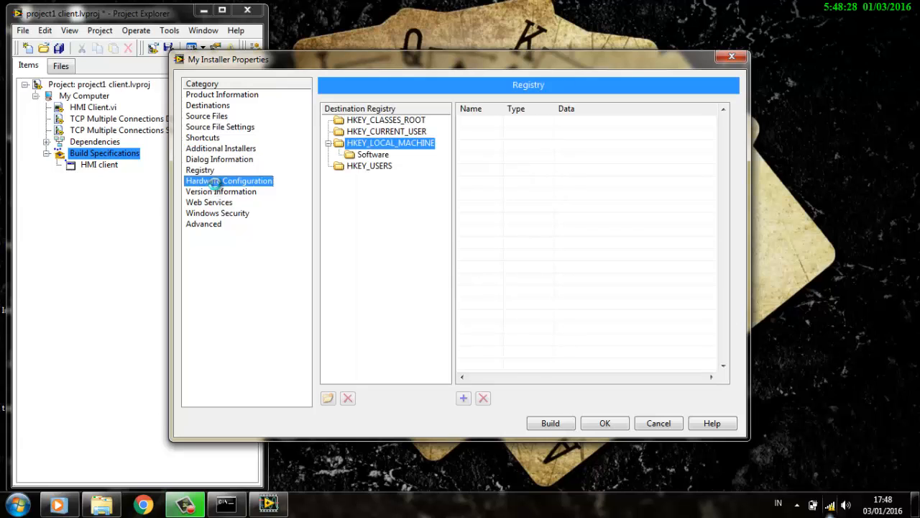
{"action": "left_click", "coordinate": [220, 192]}
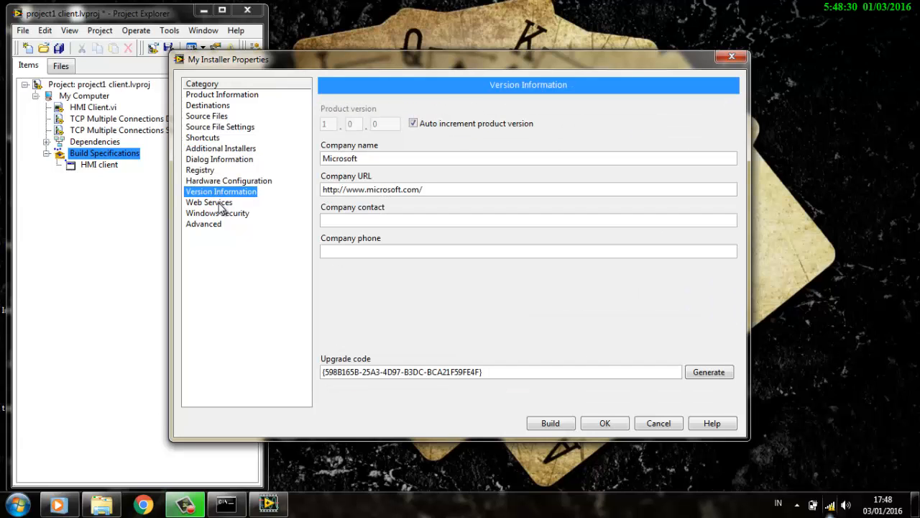
{"action": "key", "text": "ctrl+a"}
{"action": "type", "text": "PN"}
{"action": "type", "text": "J"}
{"action": "left_click_drag", "start_coordinate": [421, 189], "coordinate": [368, 188]}
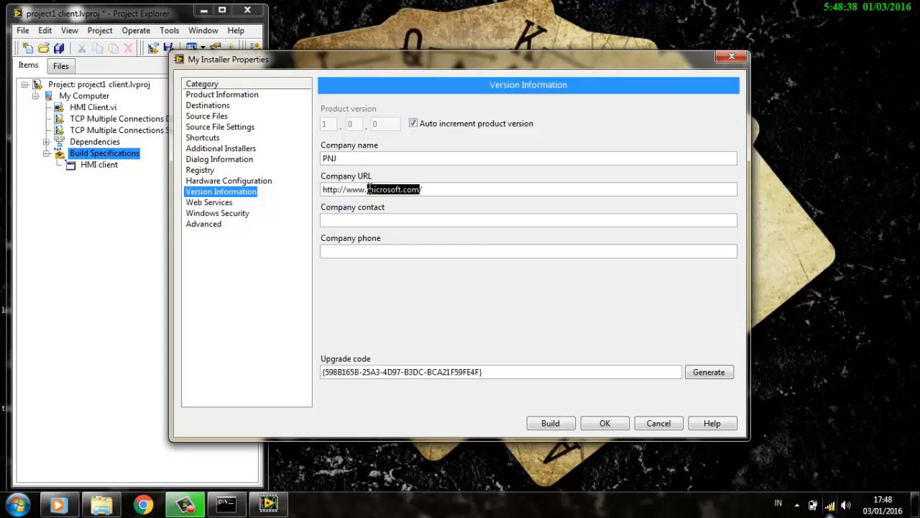
{"action": "type", "text": "pnj"}
{"action": "type", "text": ".ac"}
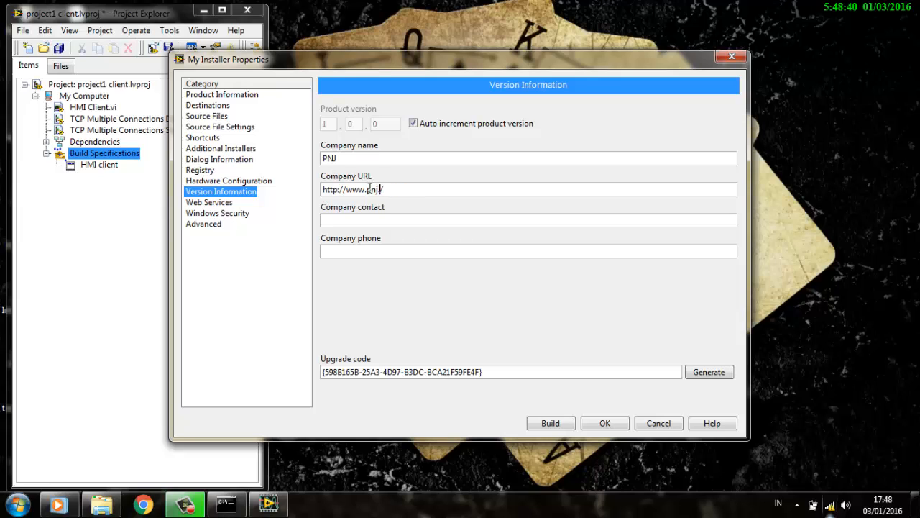
{"action": "type", "text": ".id"}
Step: Build My Installer with the default Windows security and advanced settings, and dismiss the build status once it finishes
{"action": "left_click", "coordinate": [225, 205]}
{"action": "left_click", "coordinate": [231, 217]}
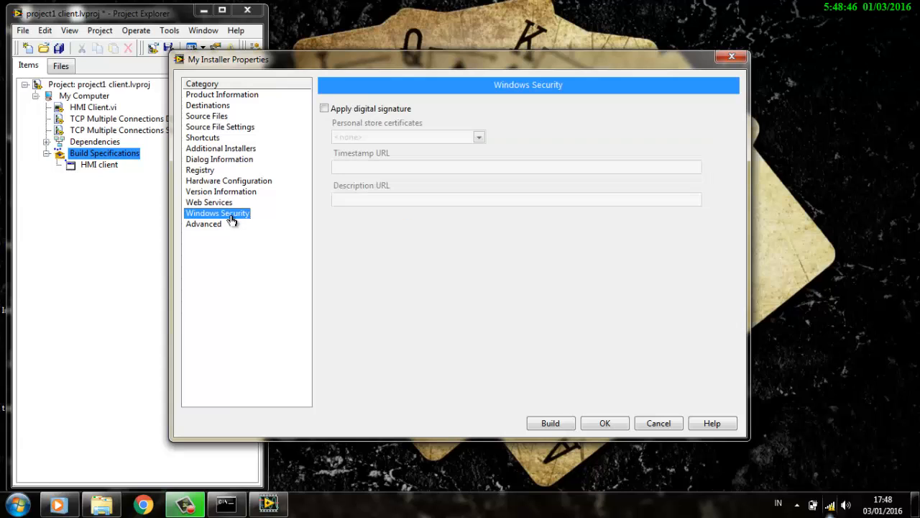
{"action": "left_click", "coordinate": [208, 225]}
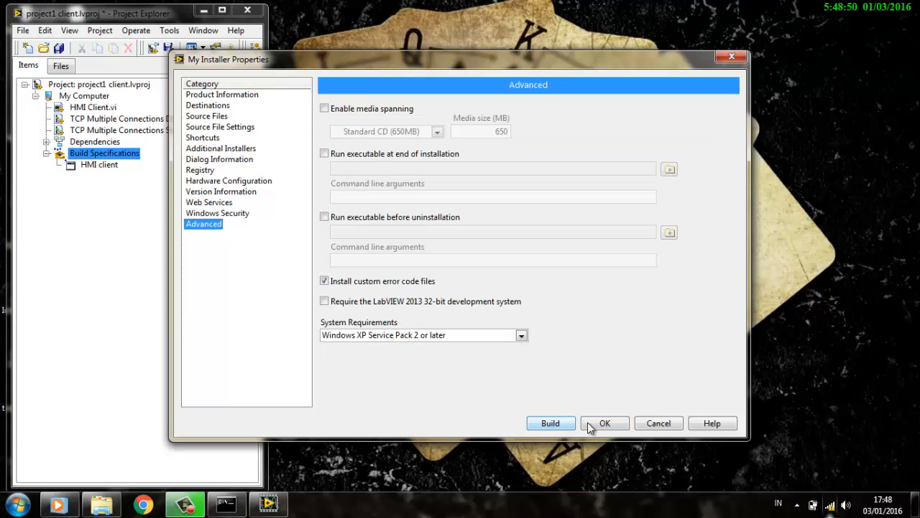
{"action": "left_click", "coordinate": [551, 423]}
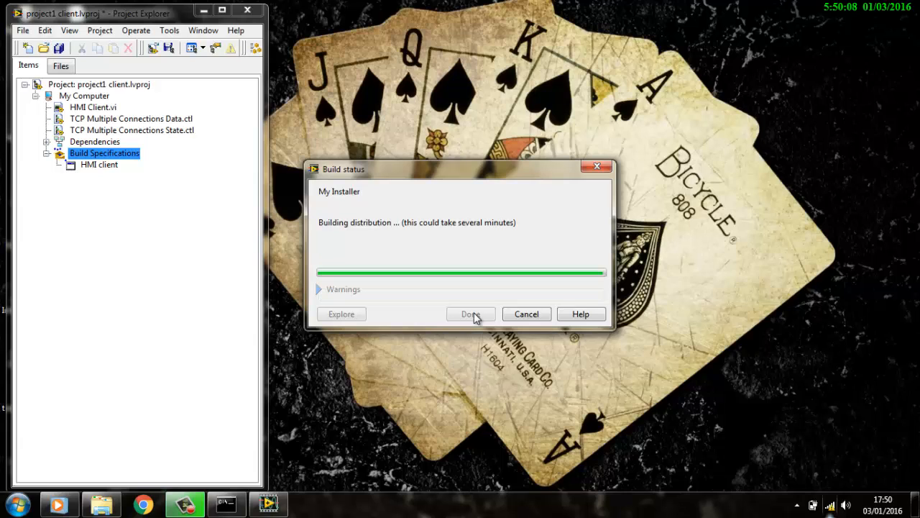
{"action": "left_click", "coordinate": [472, 314]}
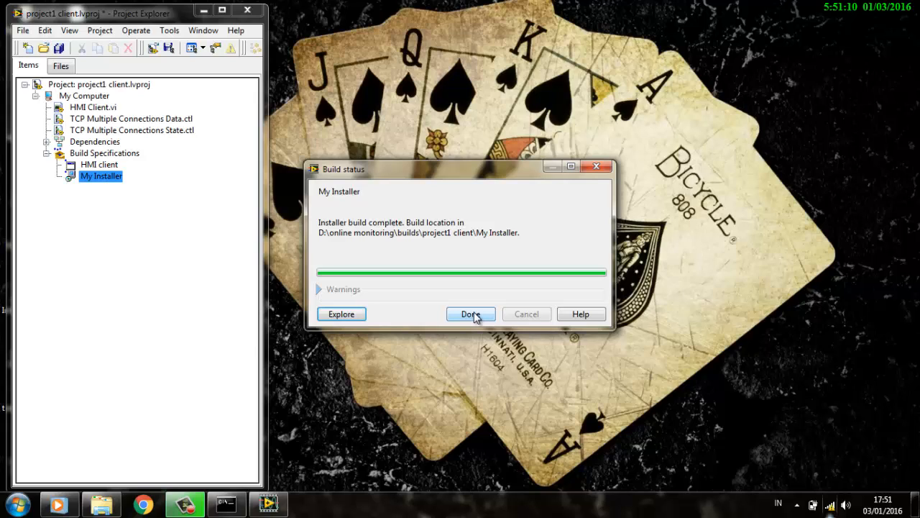
{"action": "left_click", "coordinate": [474, 317]}
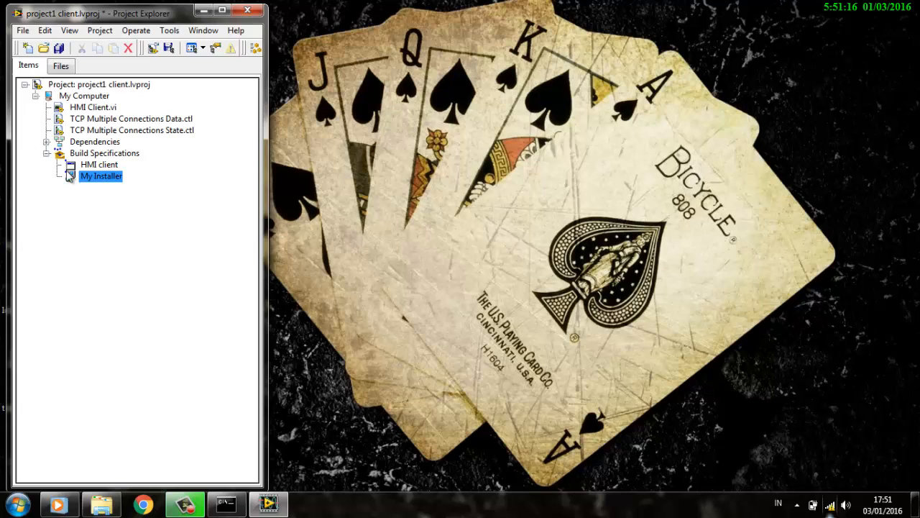
Step: Switch to Windows Explorer and run the setup application from builds\project1 client\My Installer\Volume in the online monitoring folder
{"action": "left_click", "coordinate": [100, 506]}
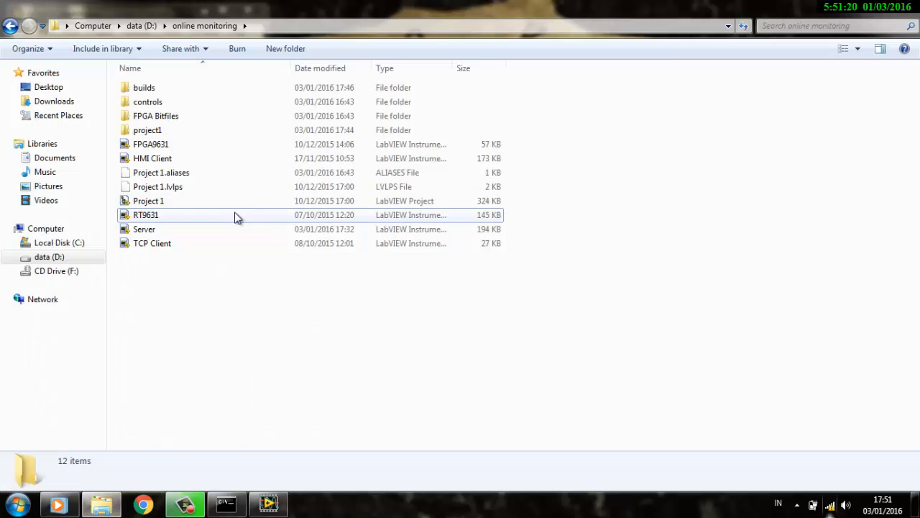
{"action": "double_click", "coordinate": [149, 89]}
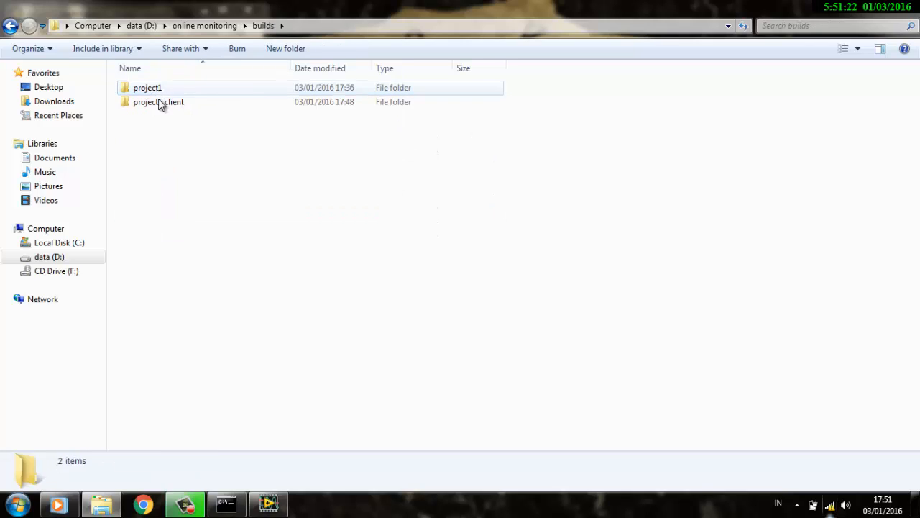
{"action": "double_click", "coordinate": [158, 102]}
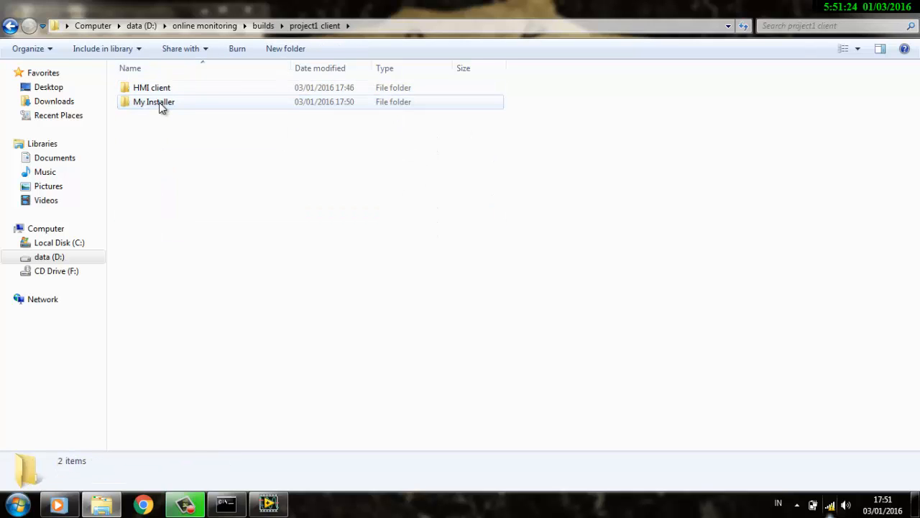
{"action": "double_click", "coordinate": [159, 103]}
{"action": "double_click", "coordinate": [159, 94]}
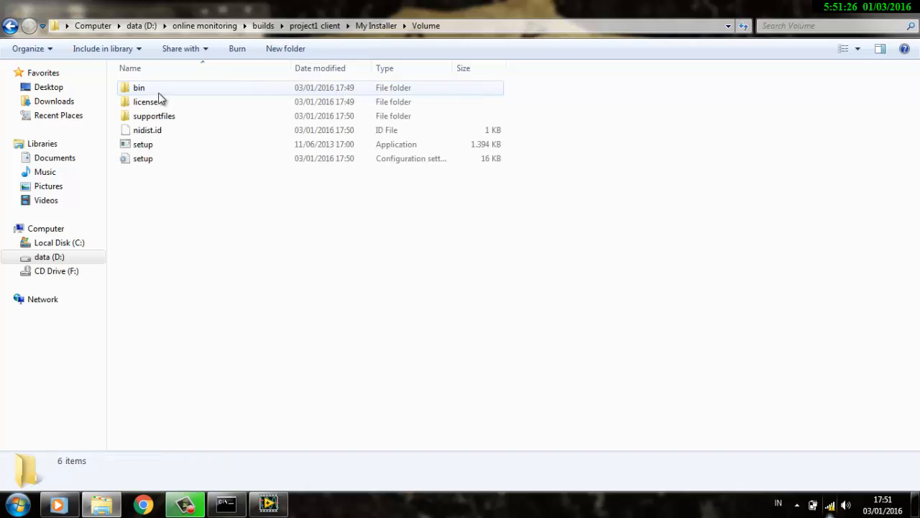
{"action": "double_click", "coordinate": [180, 144]}
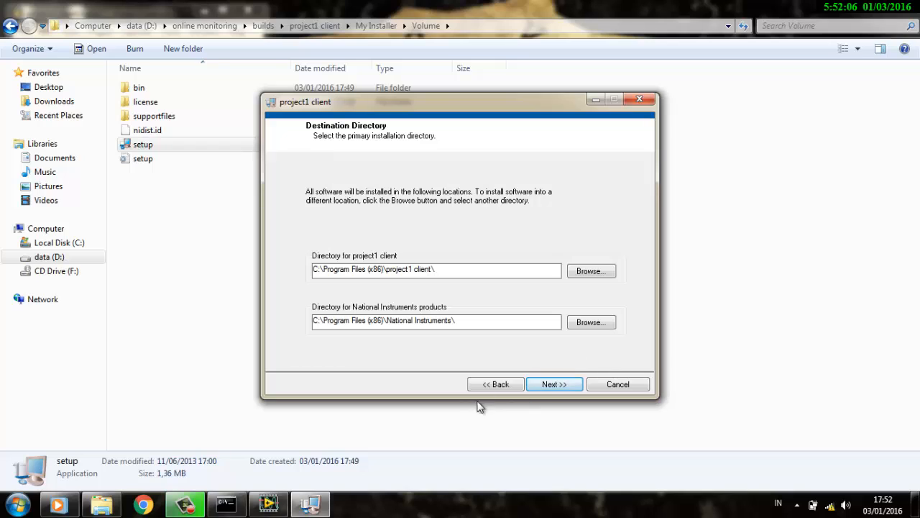
Step: Install project1 client into the default C:\Program Files (x86)\project1 client\ directory and finish the installer
{"action": "left_click", "coordinate": [545, 384]}
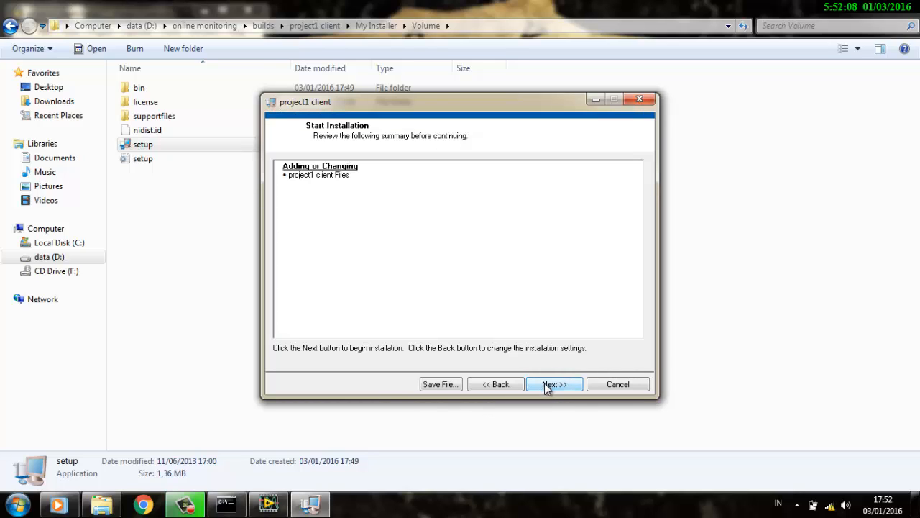
{"action": "left_click", "coordinate": [546, 385]}
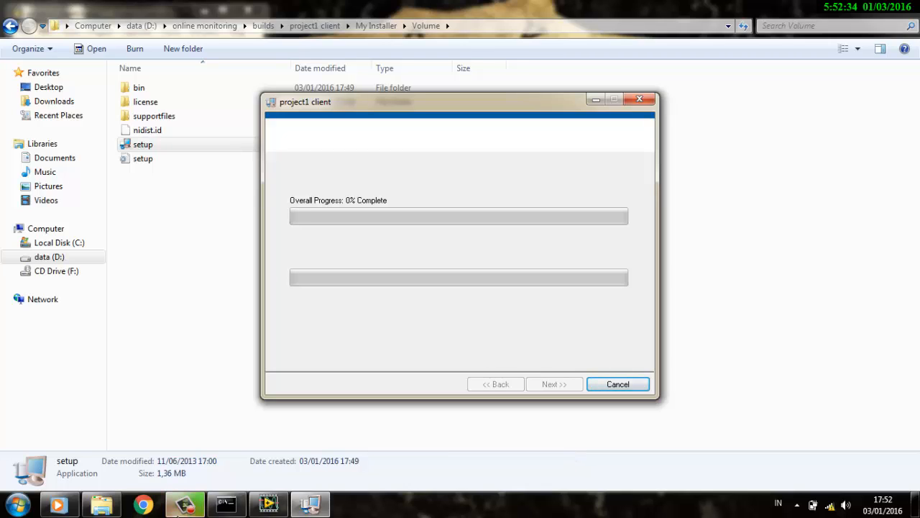
{"action": "mouse_move", "coordinate": [243, 492]}
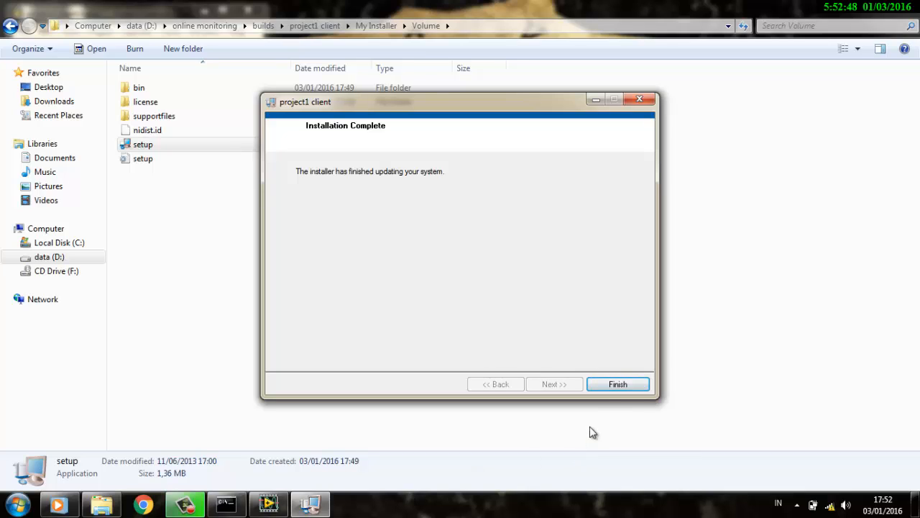
{"action": "left_click", "coordinate": [617, 385]}
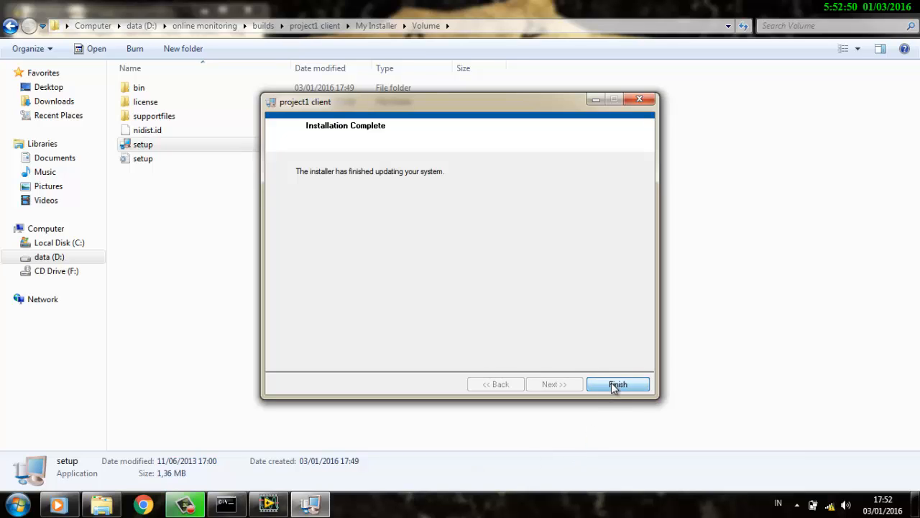
{"action": "left_click", "coordinate": [424, 322]}
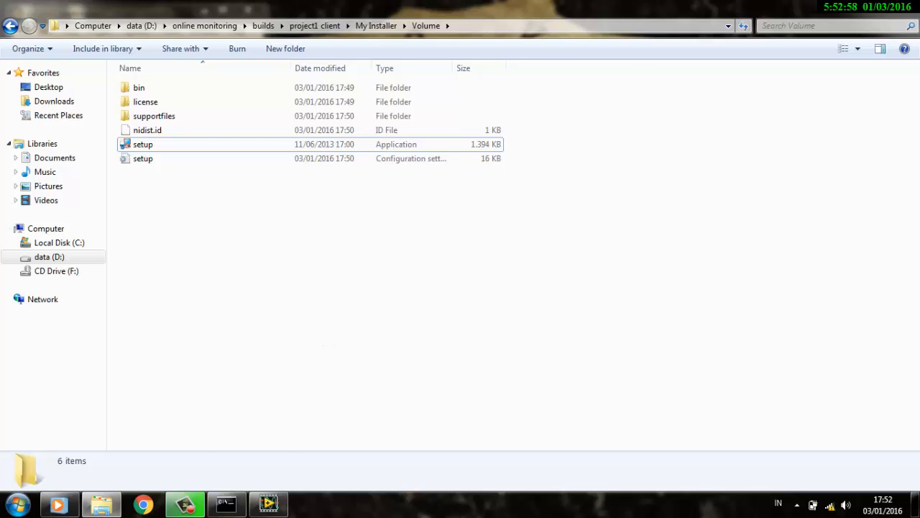
Step: Launch the installed HMI client application and maximize its window
{"action": "key", "text": "super"}
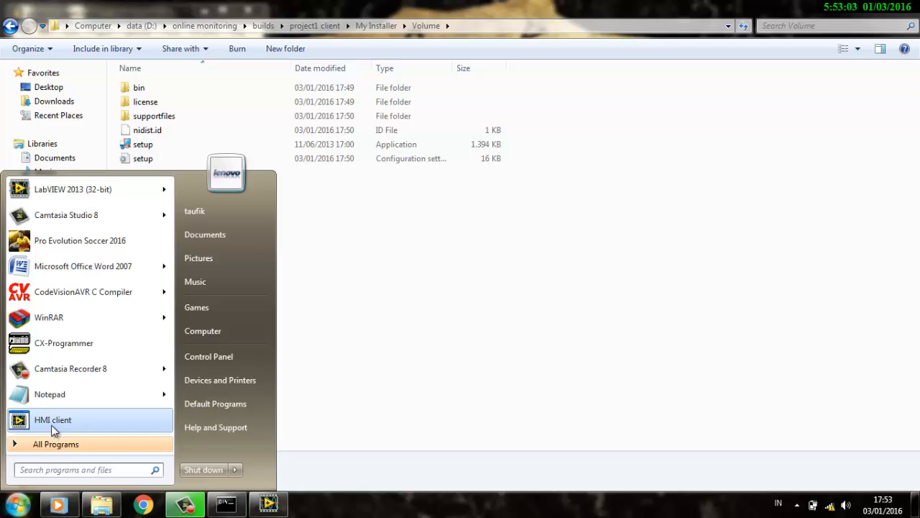
{"action": "left_click", "coordinate": [51, 426]}
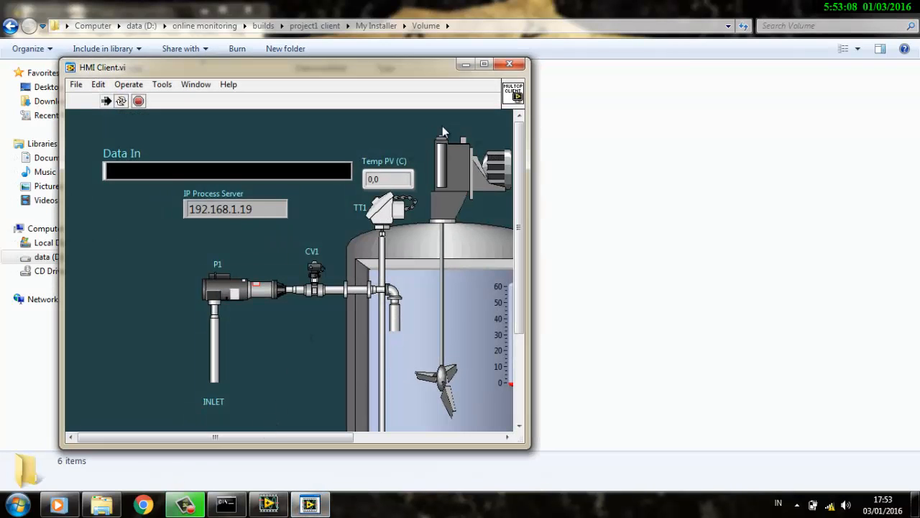
{"action": "left_click", "coordinate": [488, 63]}
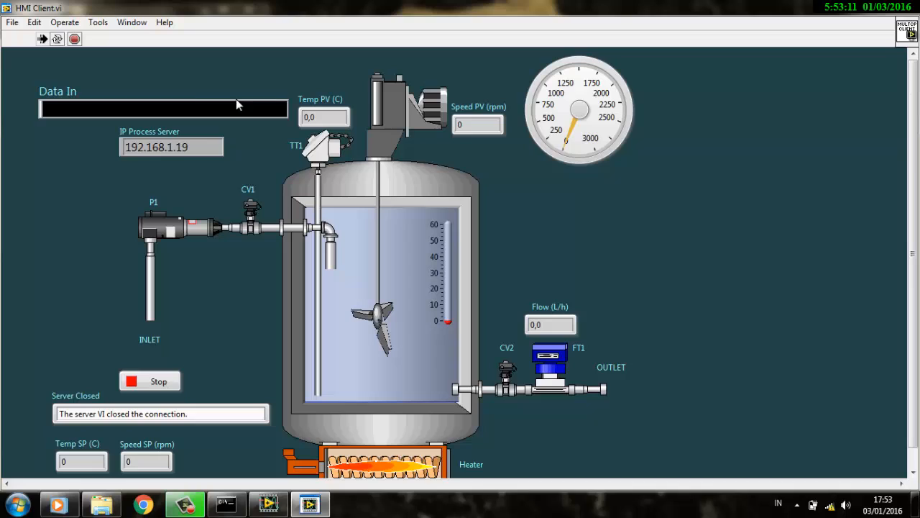
Step: Set the IP Process Server address to 192.168.1.23 and run HMI Client.vi continuously
{"action": "left_click", "coordinate": [192, 149]}
{"action": "mouse_move", "coordinate": [192, 149]}
{"action": "left_mouse_down"}
{"action": "mouse_move", "coordinate": [160, 148]}
{"action": "mouse_move", "coordinate": [178, 148]}
{"action": "left_mouse_up"}
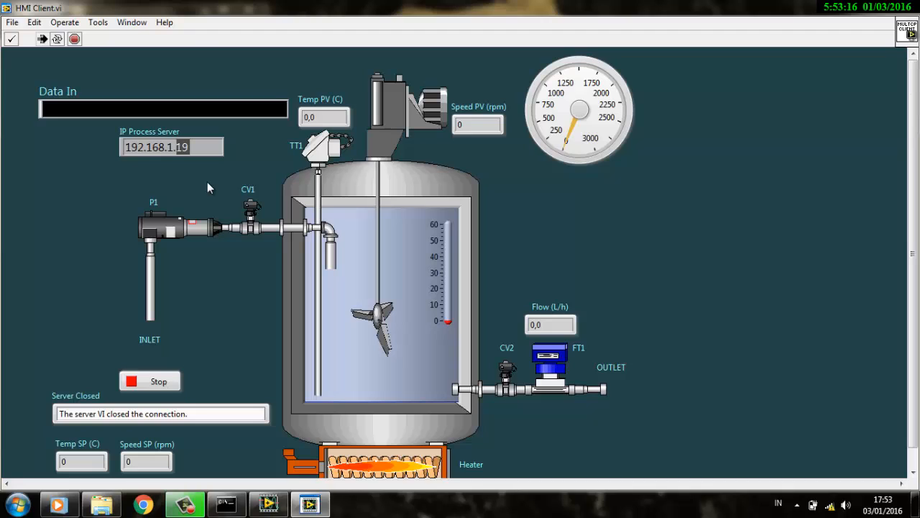
{"action": "type", "text": "23"}
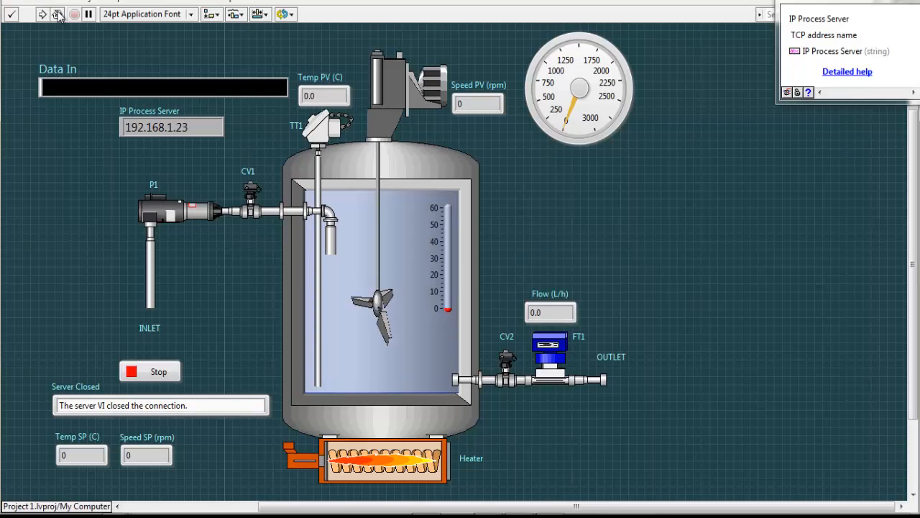
{"action": "left_click", "coordinate": [59, 14]}
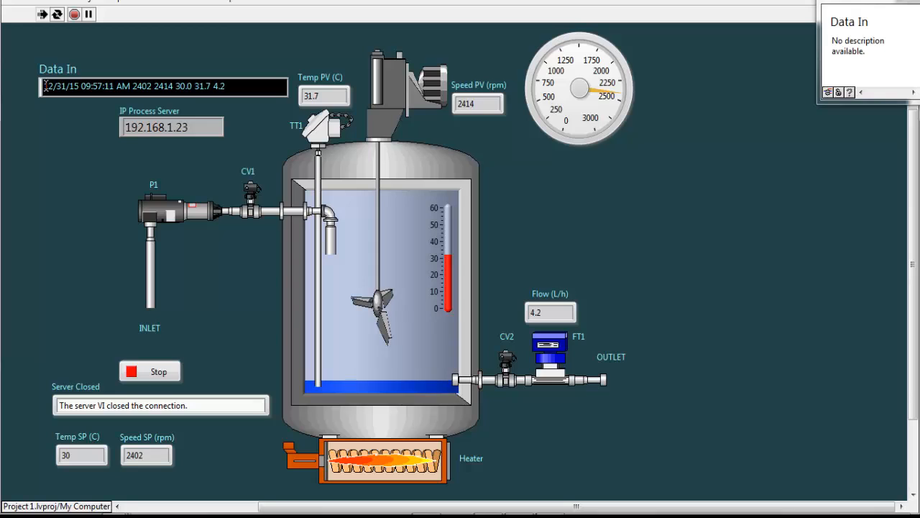
Step: Examine the date, time, setpoint and process values in the Data In string, and check its speed setpoint against the Speed SP indicator
{"action": "left_click_drag", "start_coordinate": [45, 85], "coordinate": [84, 86]}
{"action": "left_click_drag", "start_coordinate": [81, 86], "coordinate": [114, 87]}
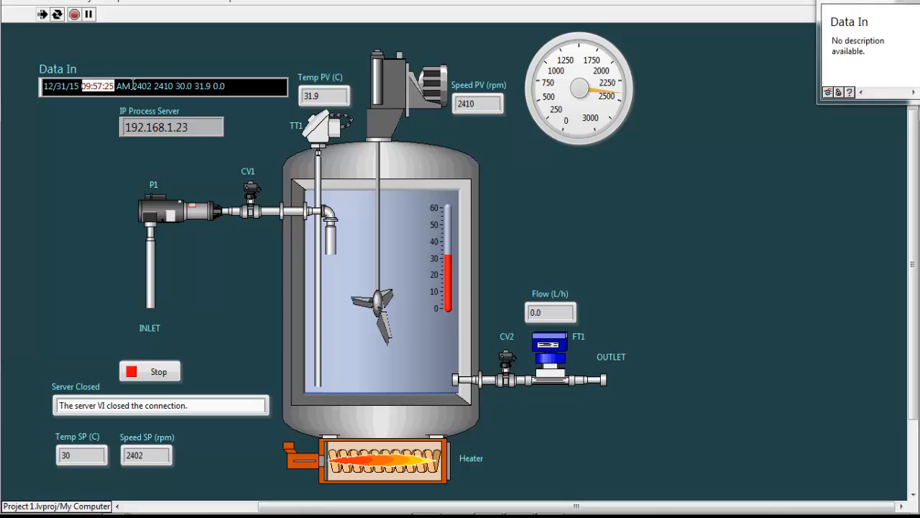
{"action": "left_click_drag", "start_coordinate": [132, 87], "coordinate": [151, 88]}
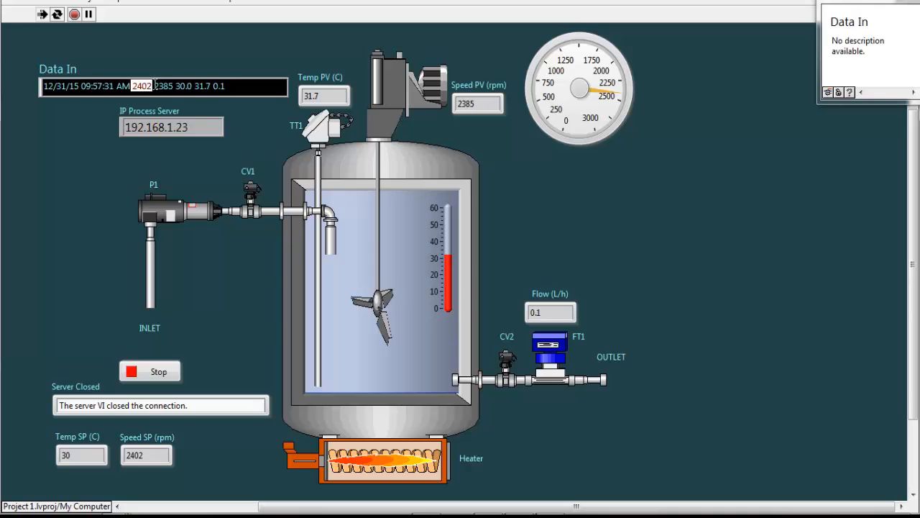
{"action": "left_click_drag", "start_coordinate": [155, 85], "coordinate": [223, 88]}
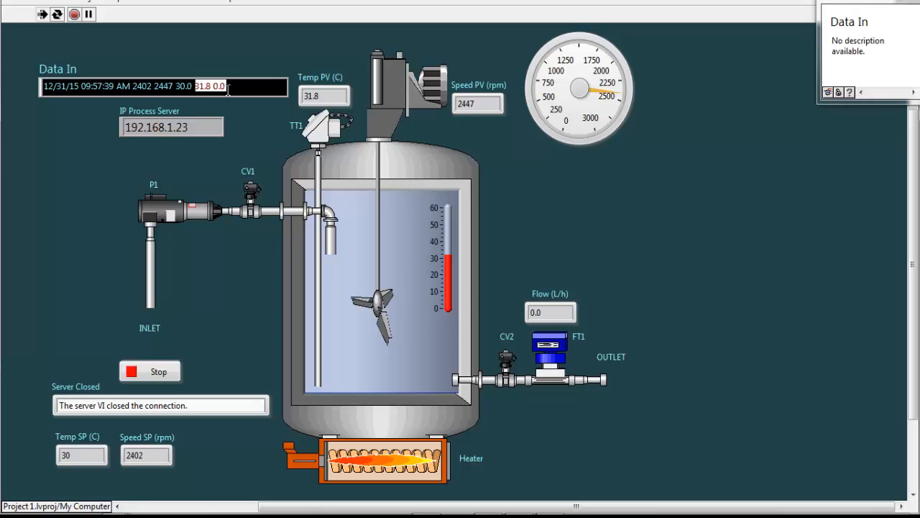
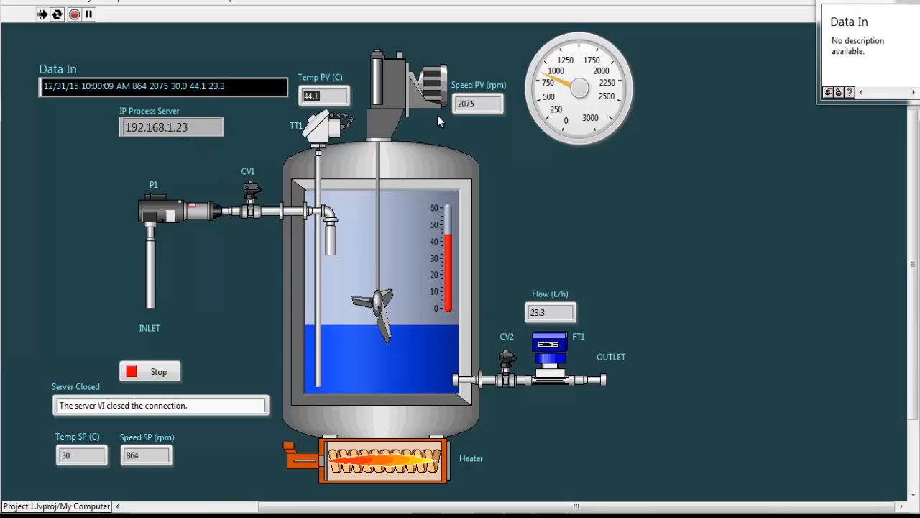
{"action": "double_click", "coordinate": [148, 85]}
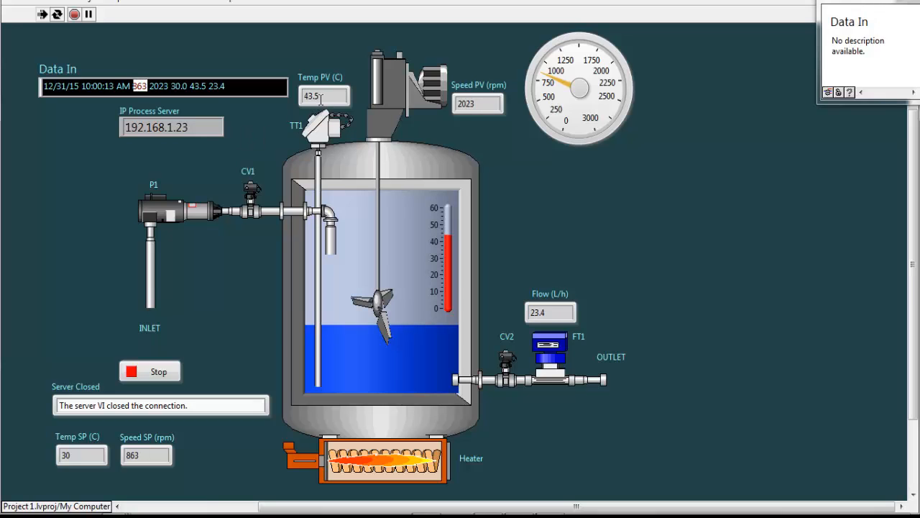
{"action": "double_click", "coordinate": [131, 455]}
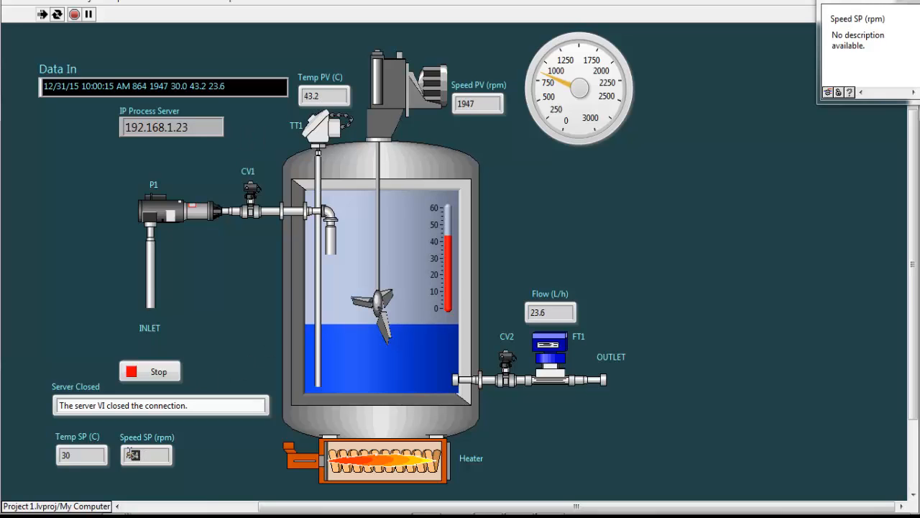